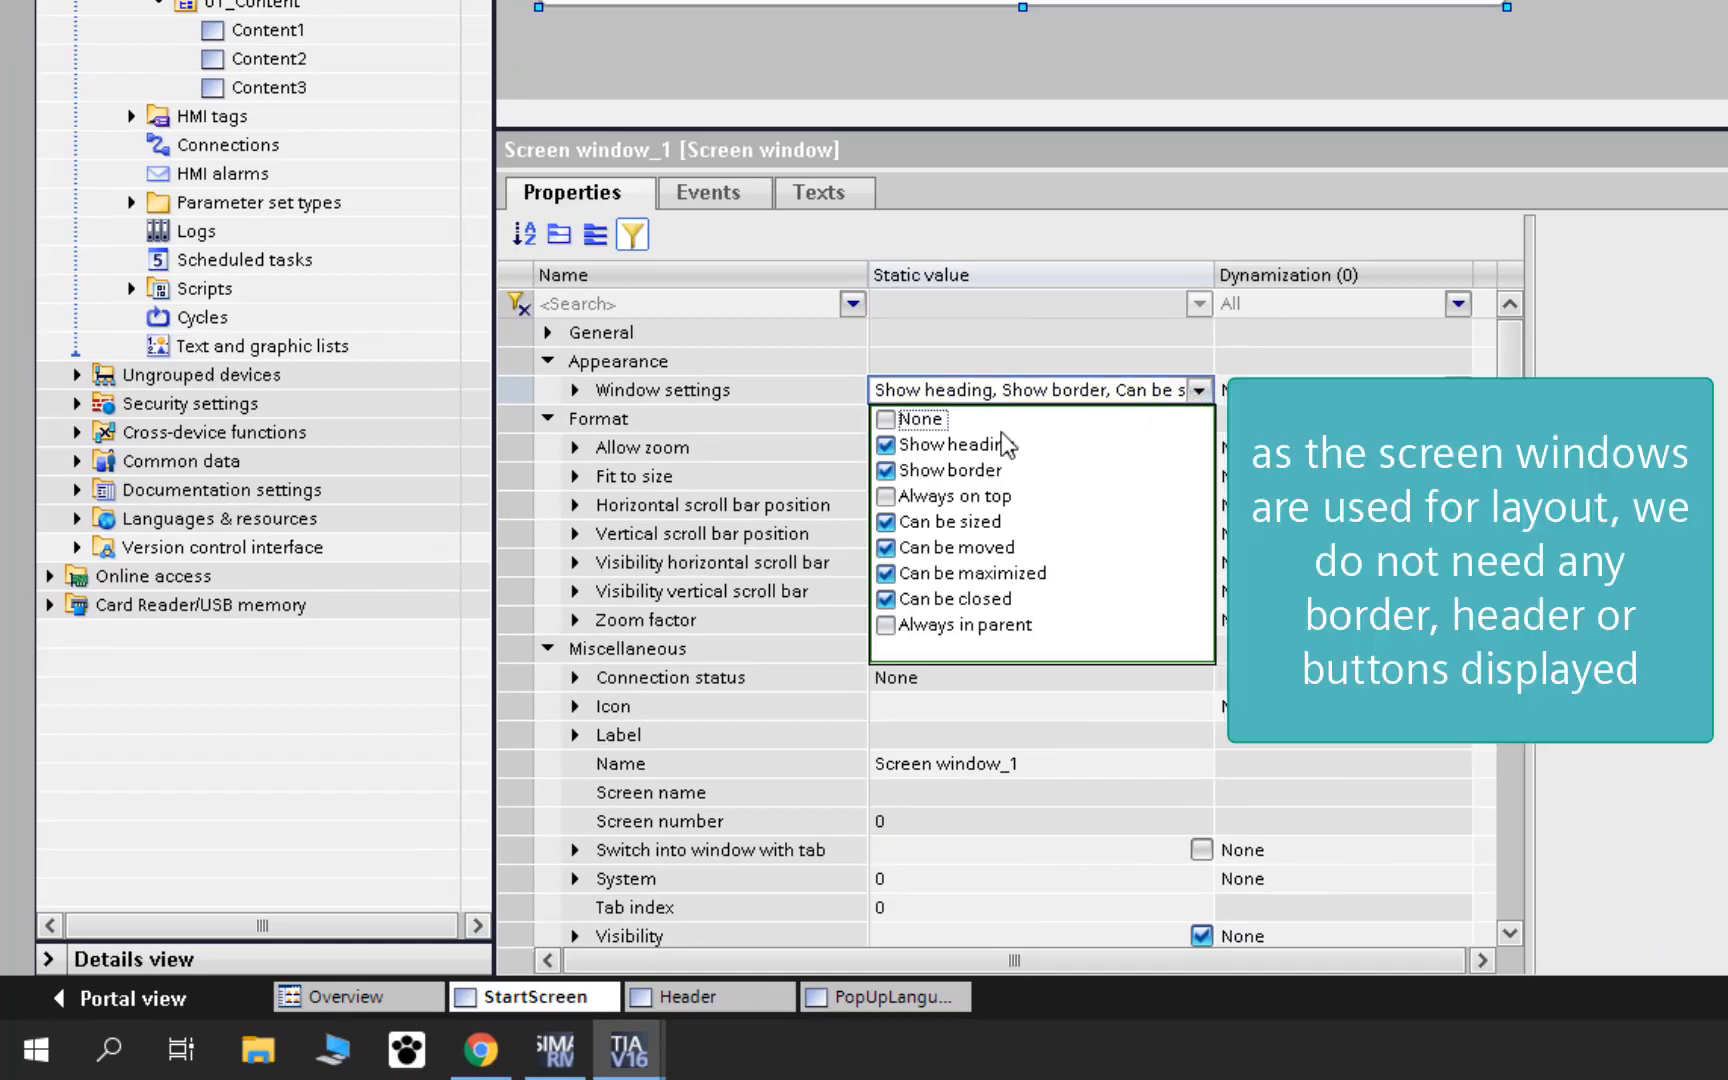
- Set the selected screen window's window settings to None and name it scrwHeader
left_click(886, 420)
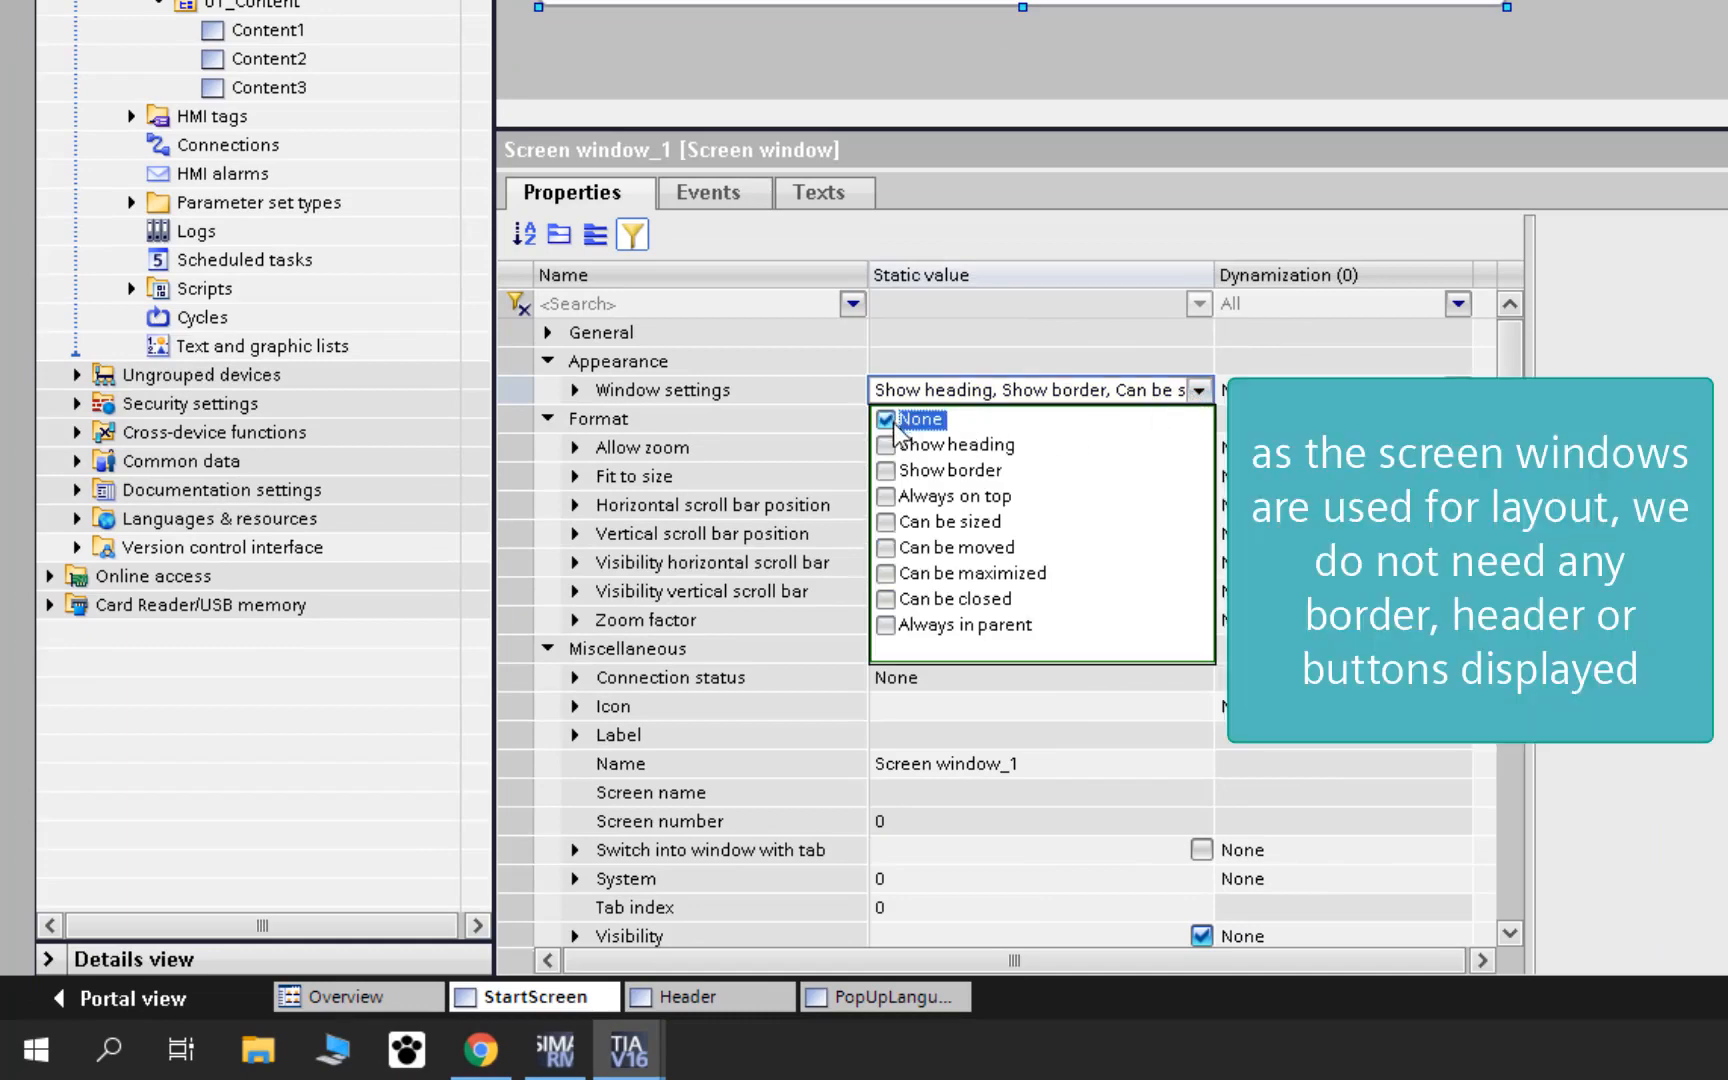
left_click(838, 453)
left_click(998, 761)
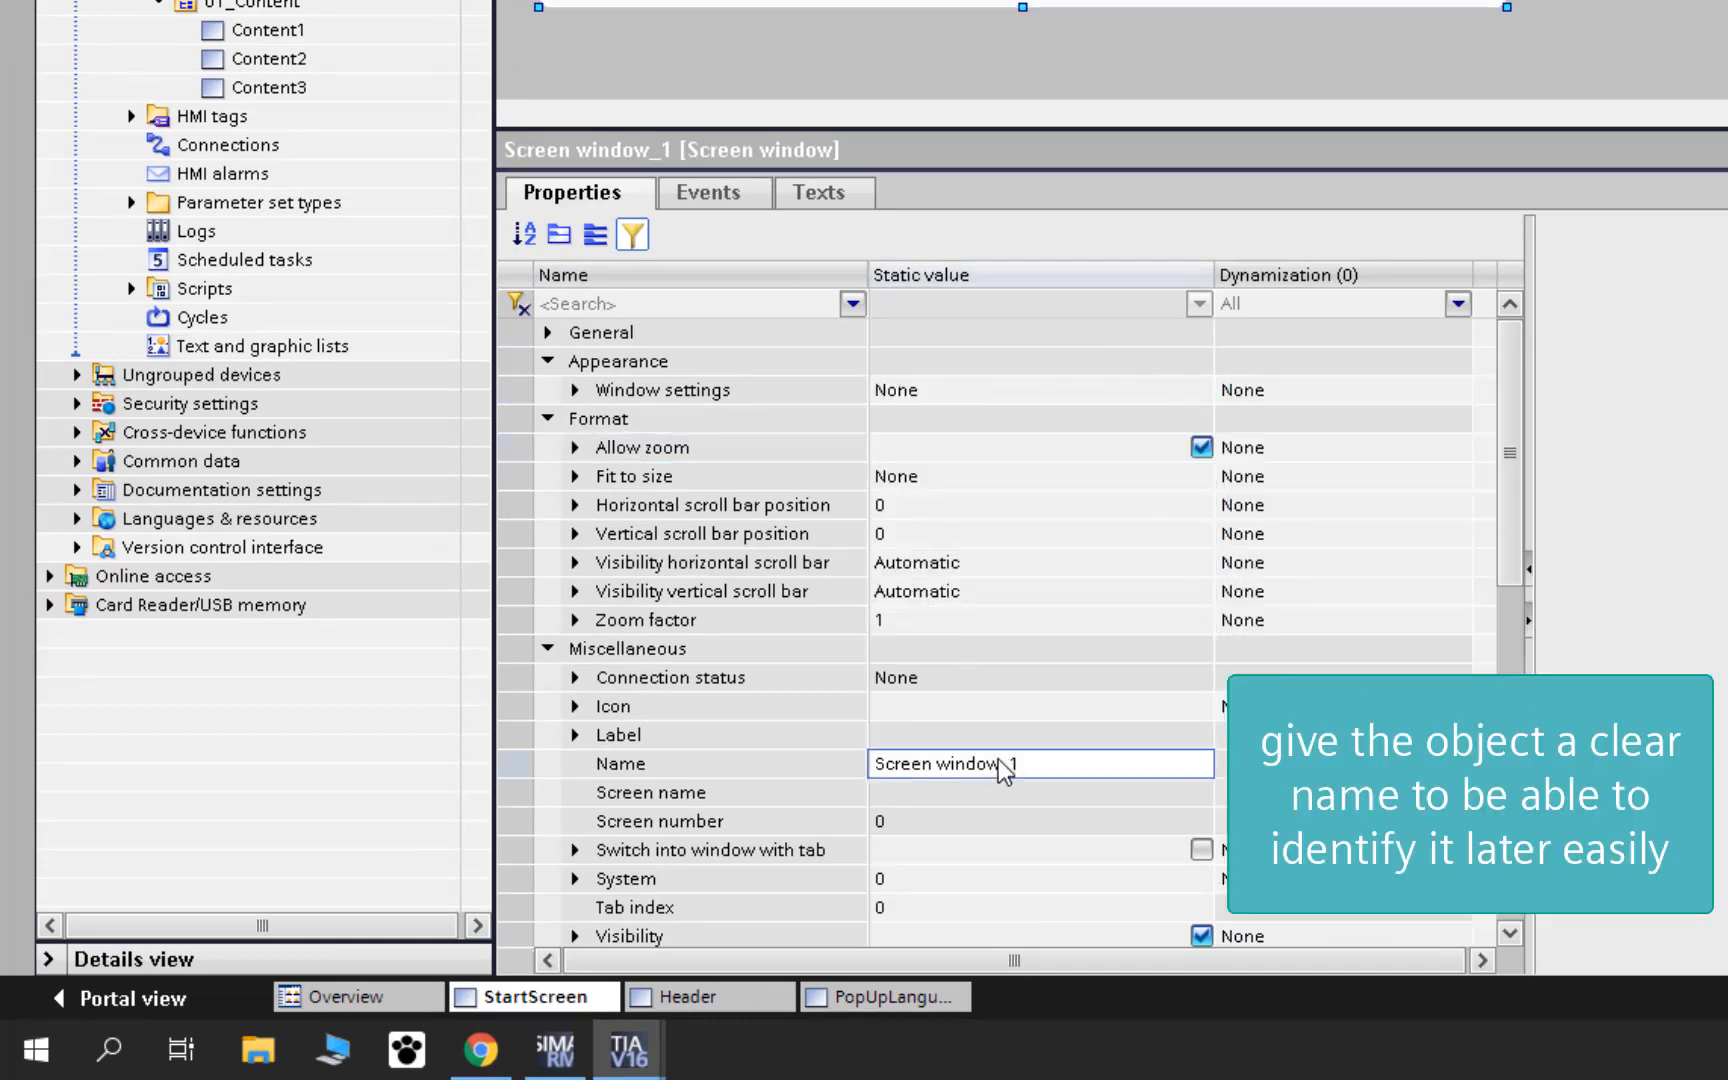
type("scrwHe")
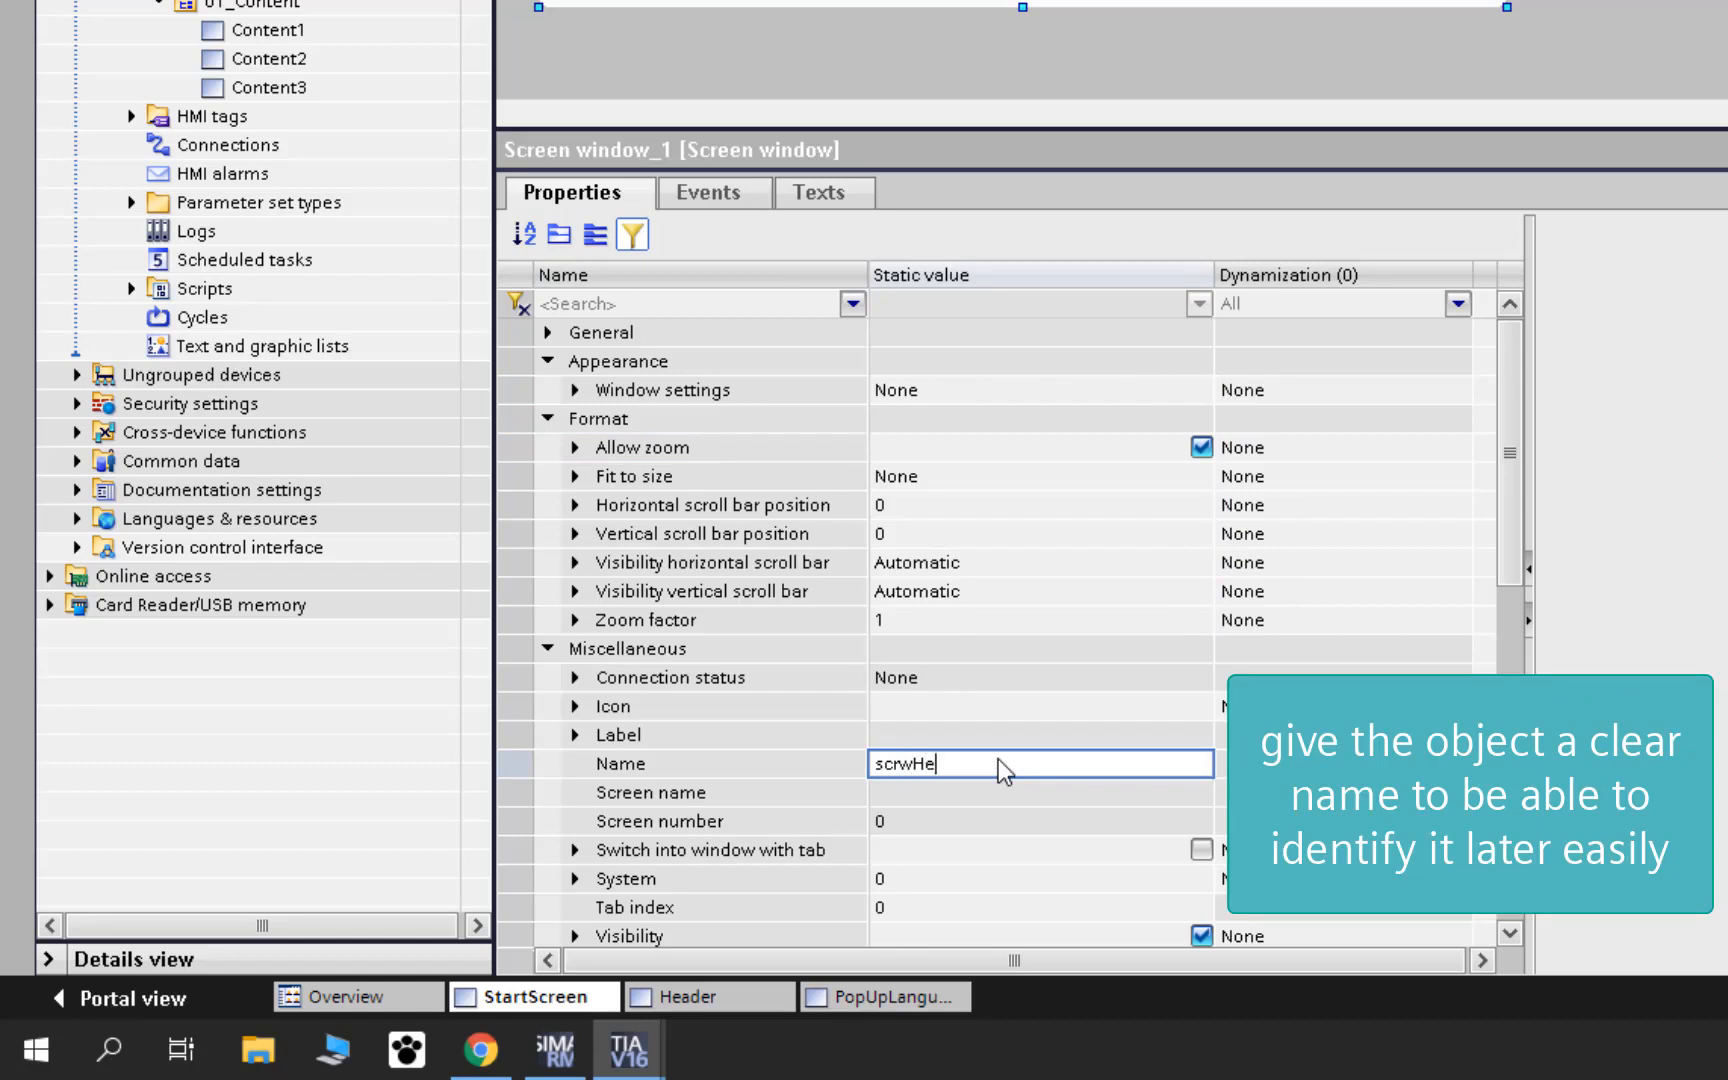
type("ader")
key("Return")
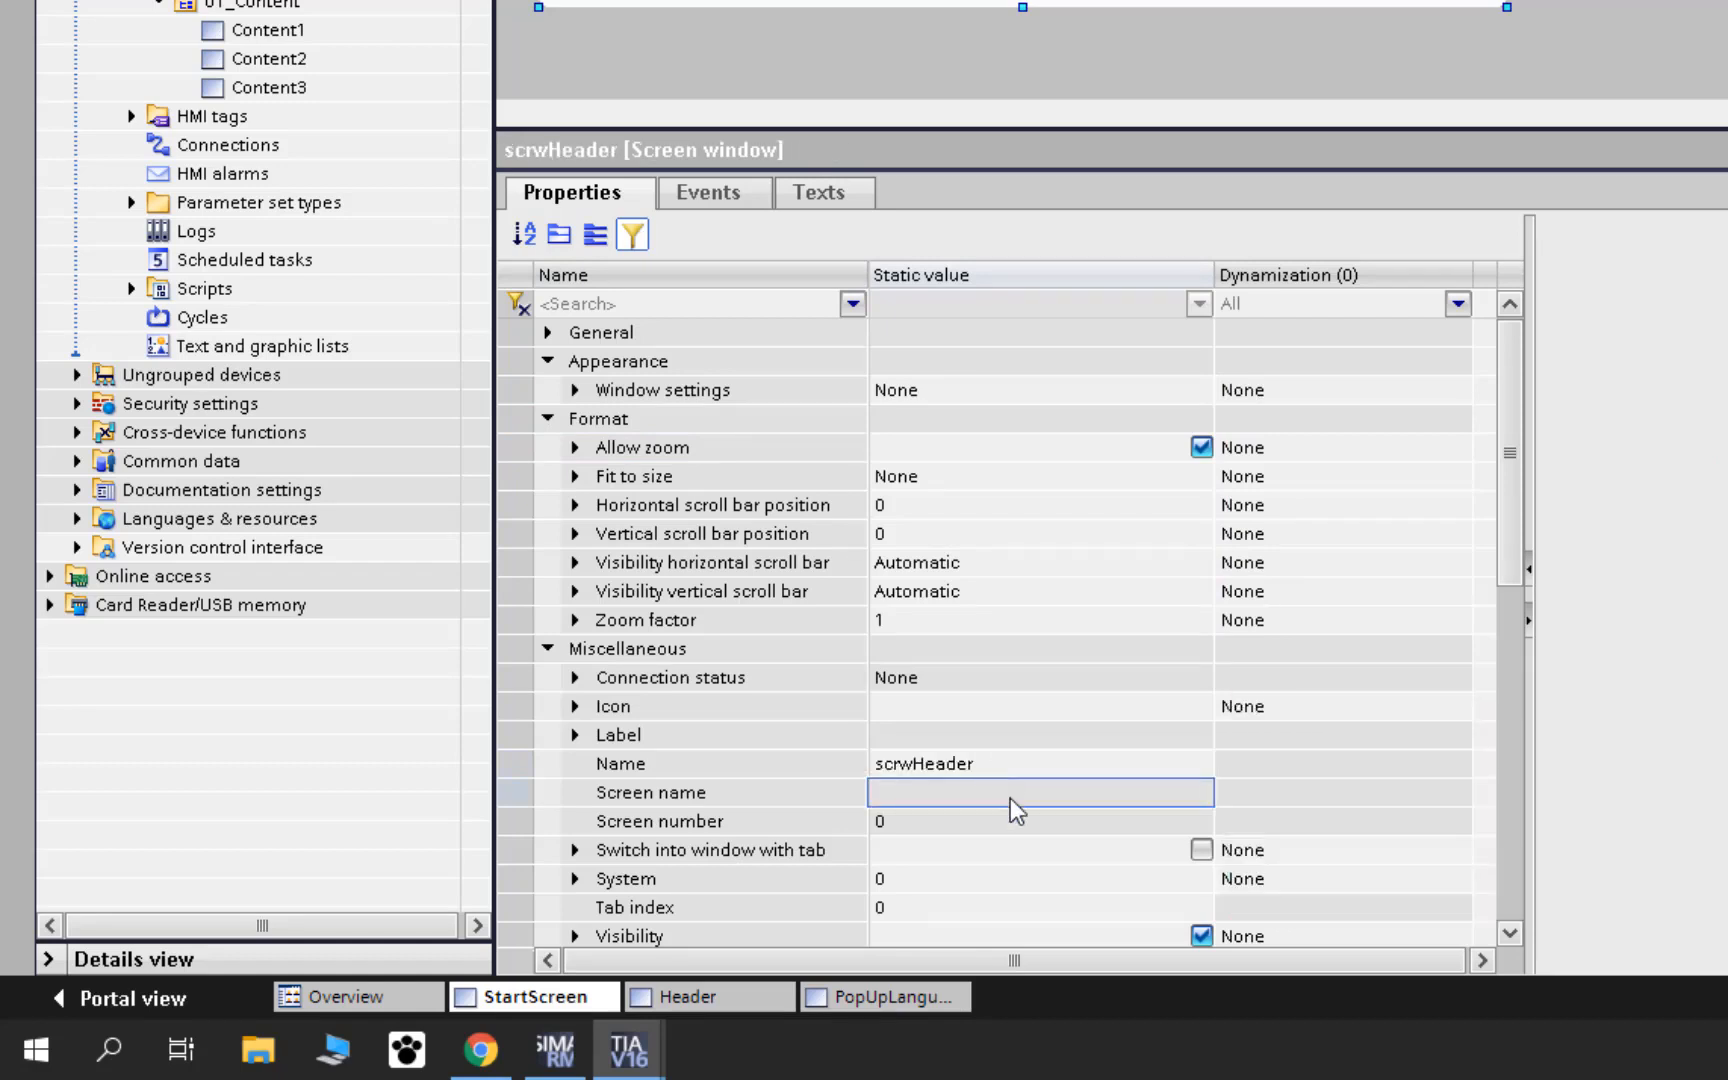
- Size and position scrwHeader with height 100, left 0, top 0 and width 1200
scroll(1010, 798, "down", 4)
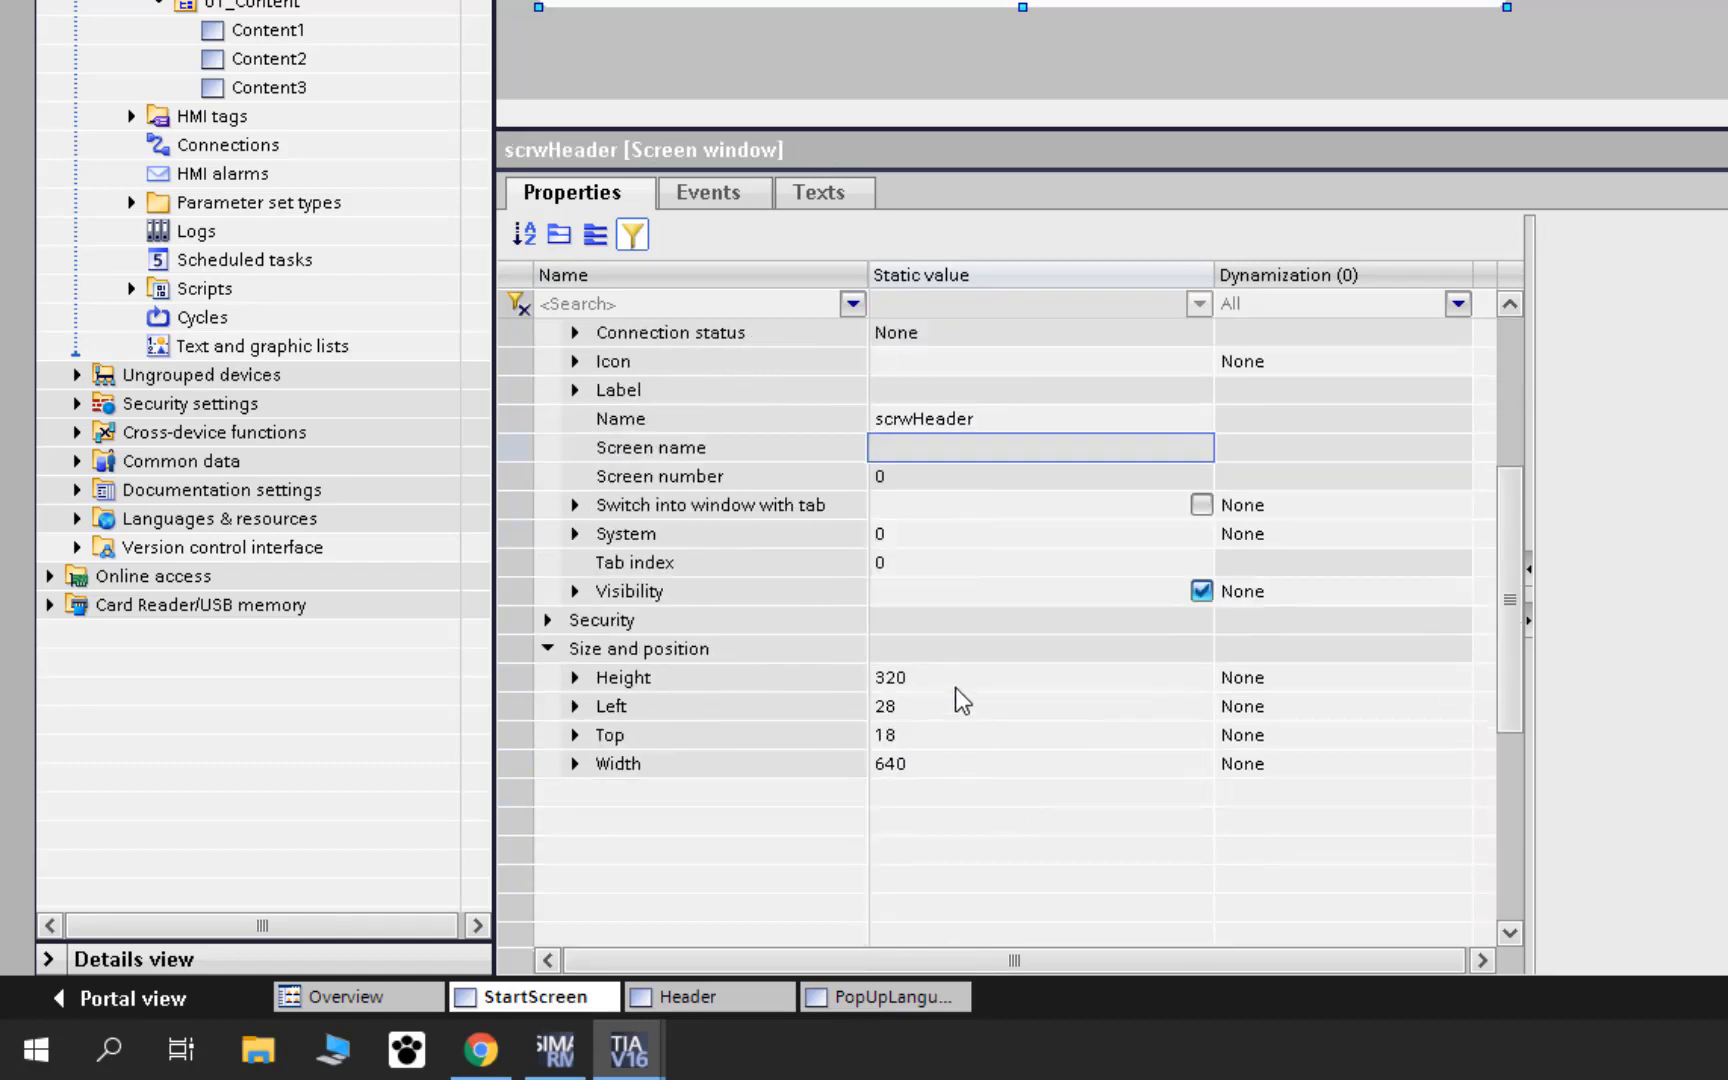
left_click(954, 687)
type("100")
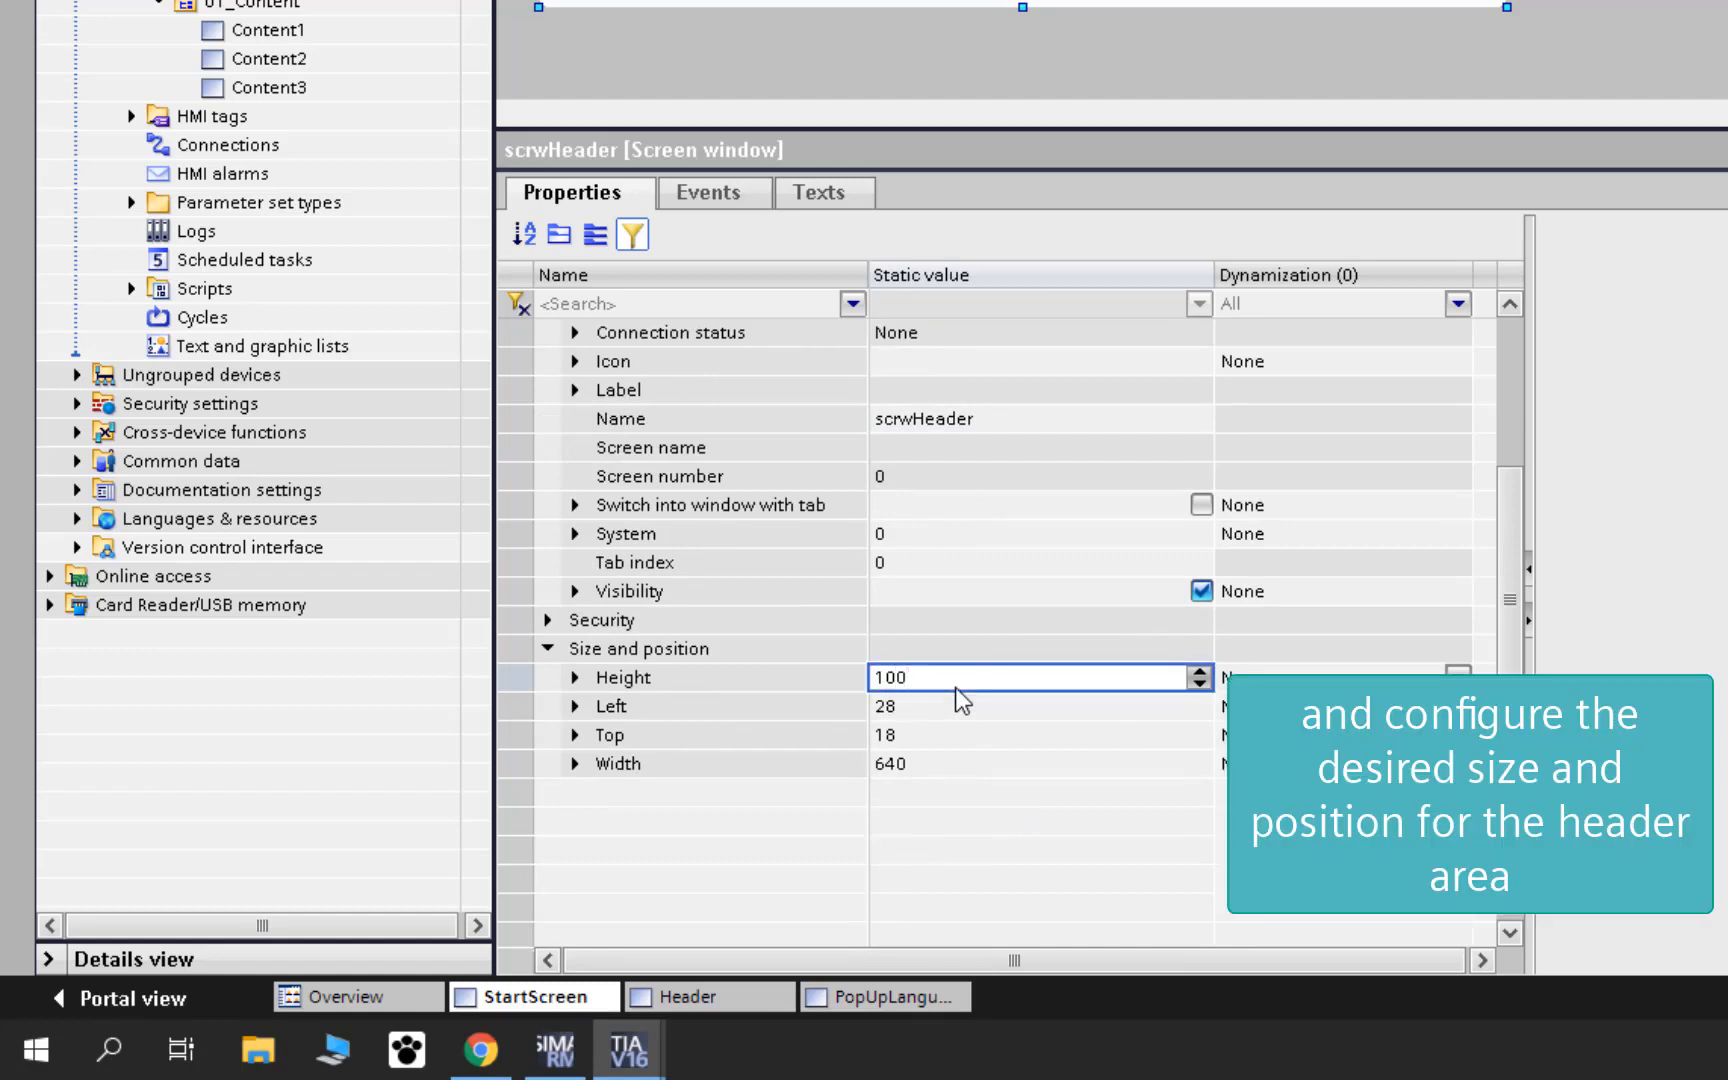
key("Return")
type("0")
key("Return")
type("0")
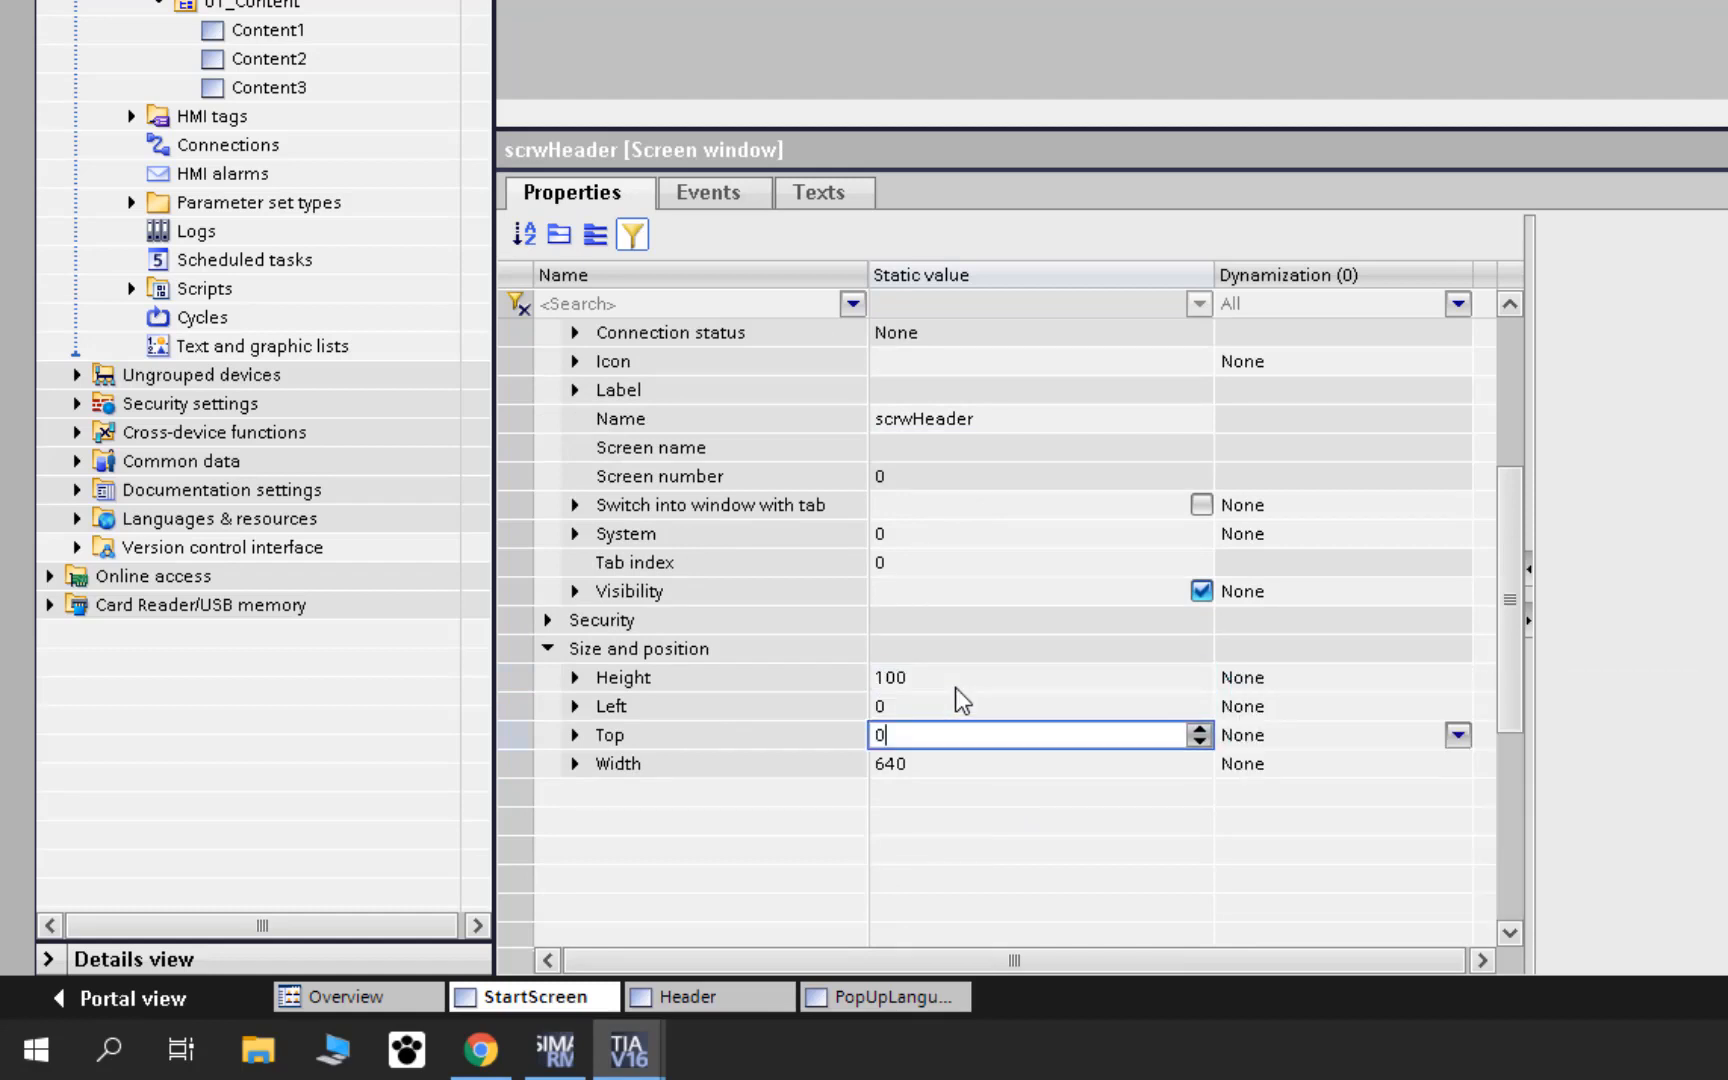
key("Return")
type("1200")
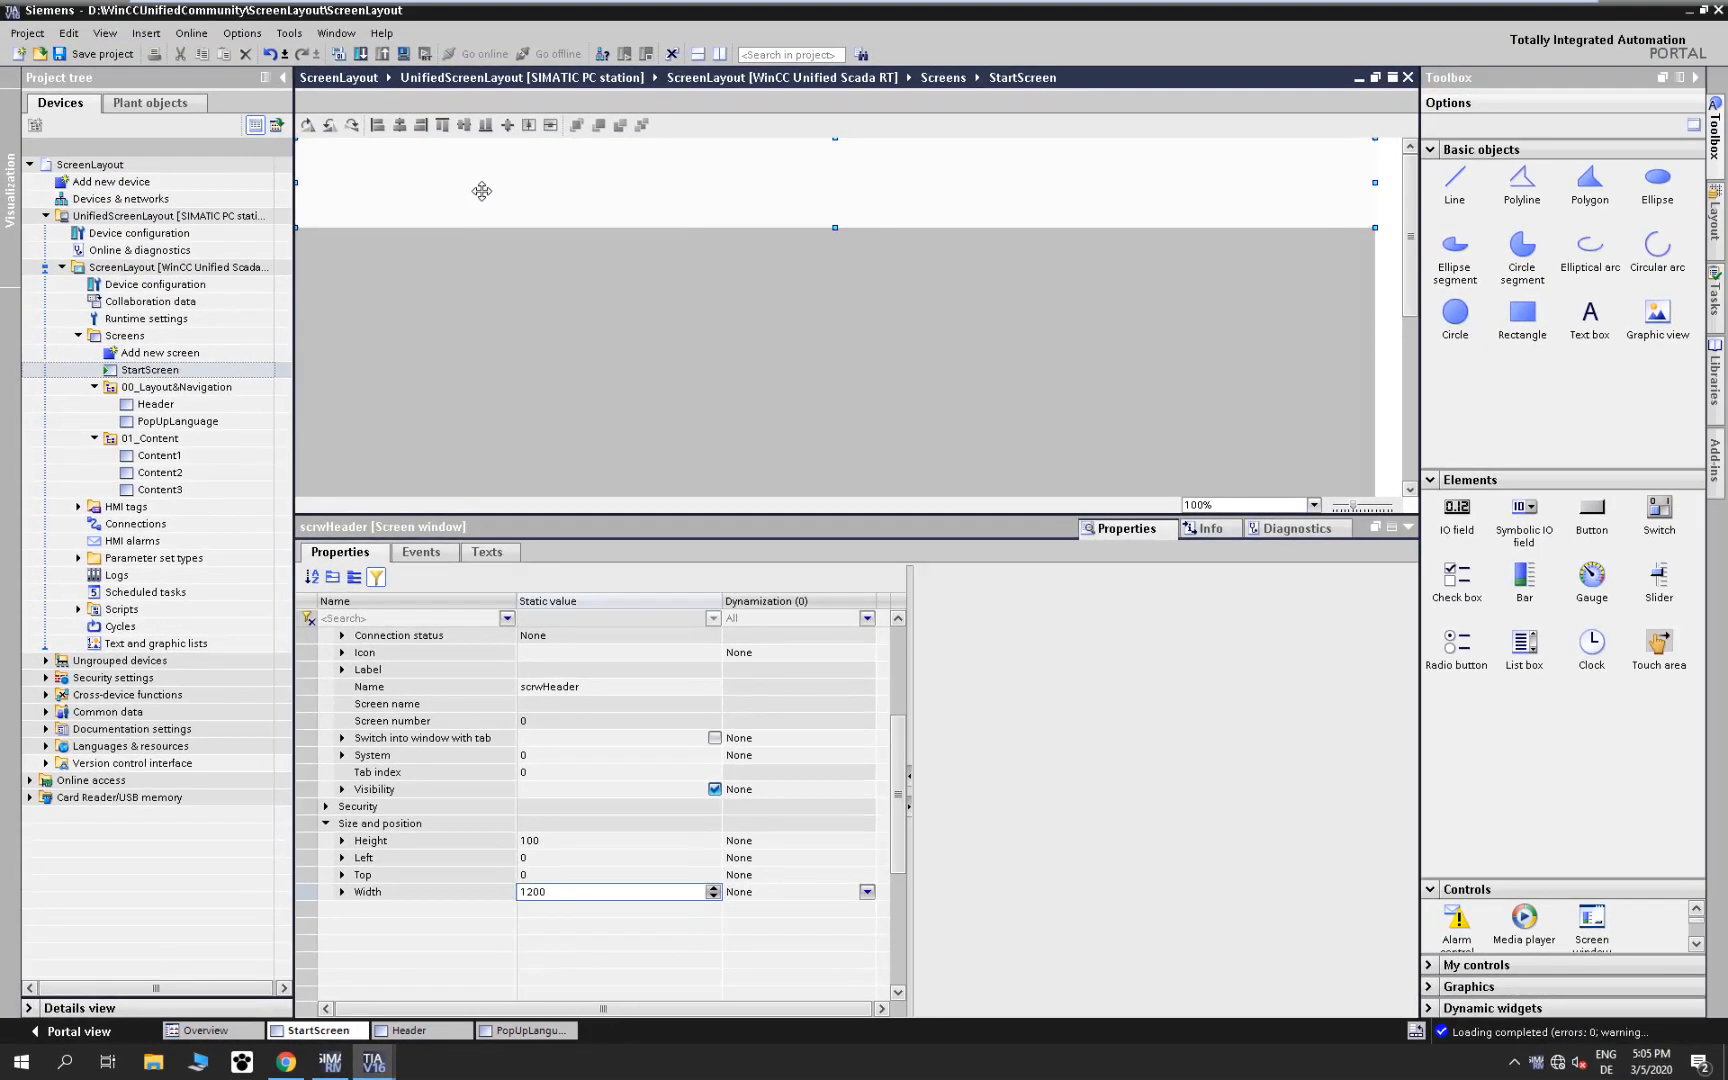
- Copy the scrwHeader screen window and paste a duplicate onto the StartScreen
right_click(481, 190)
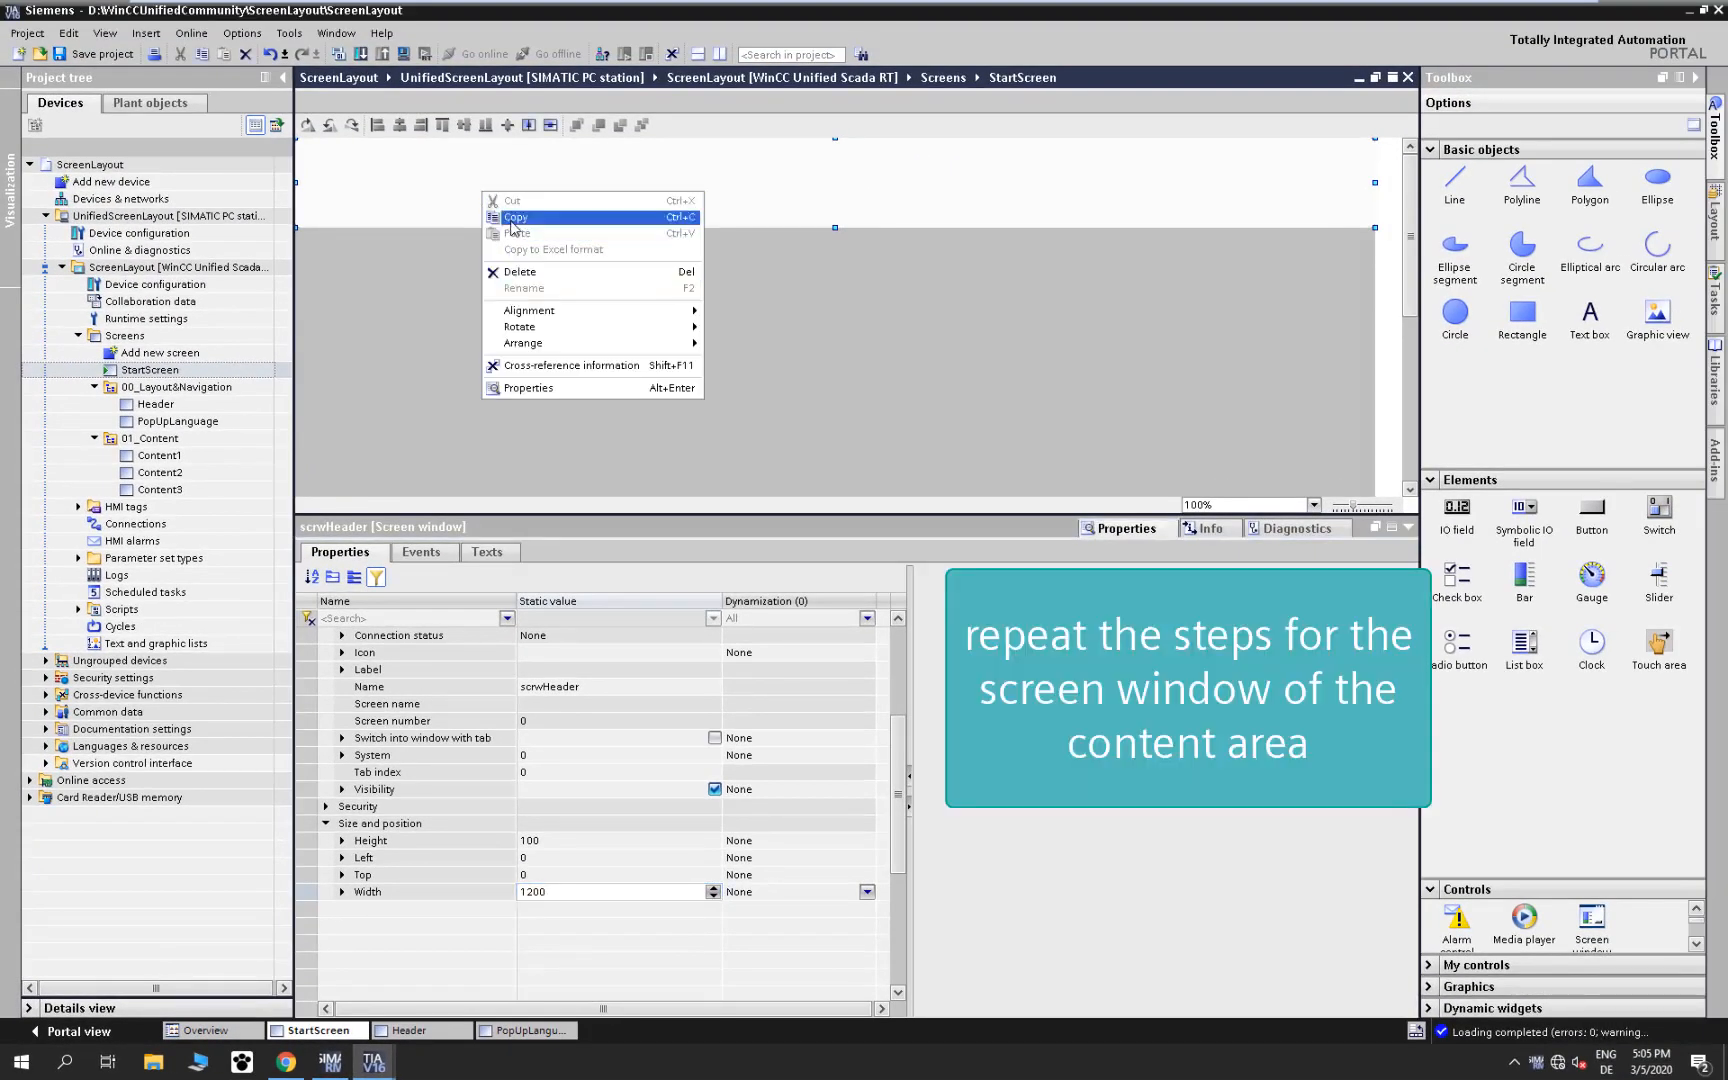
left_click(515, 216)
right_click(500, 280)
left_click(548, 382)
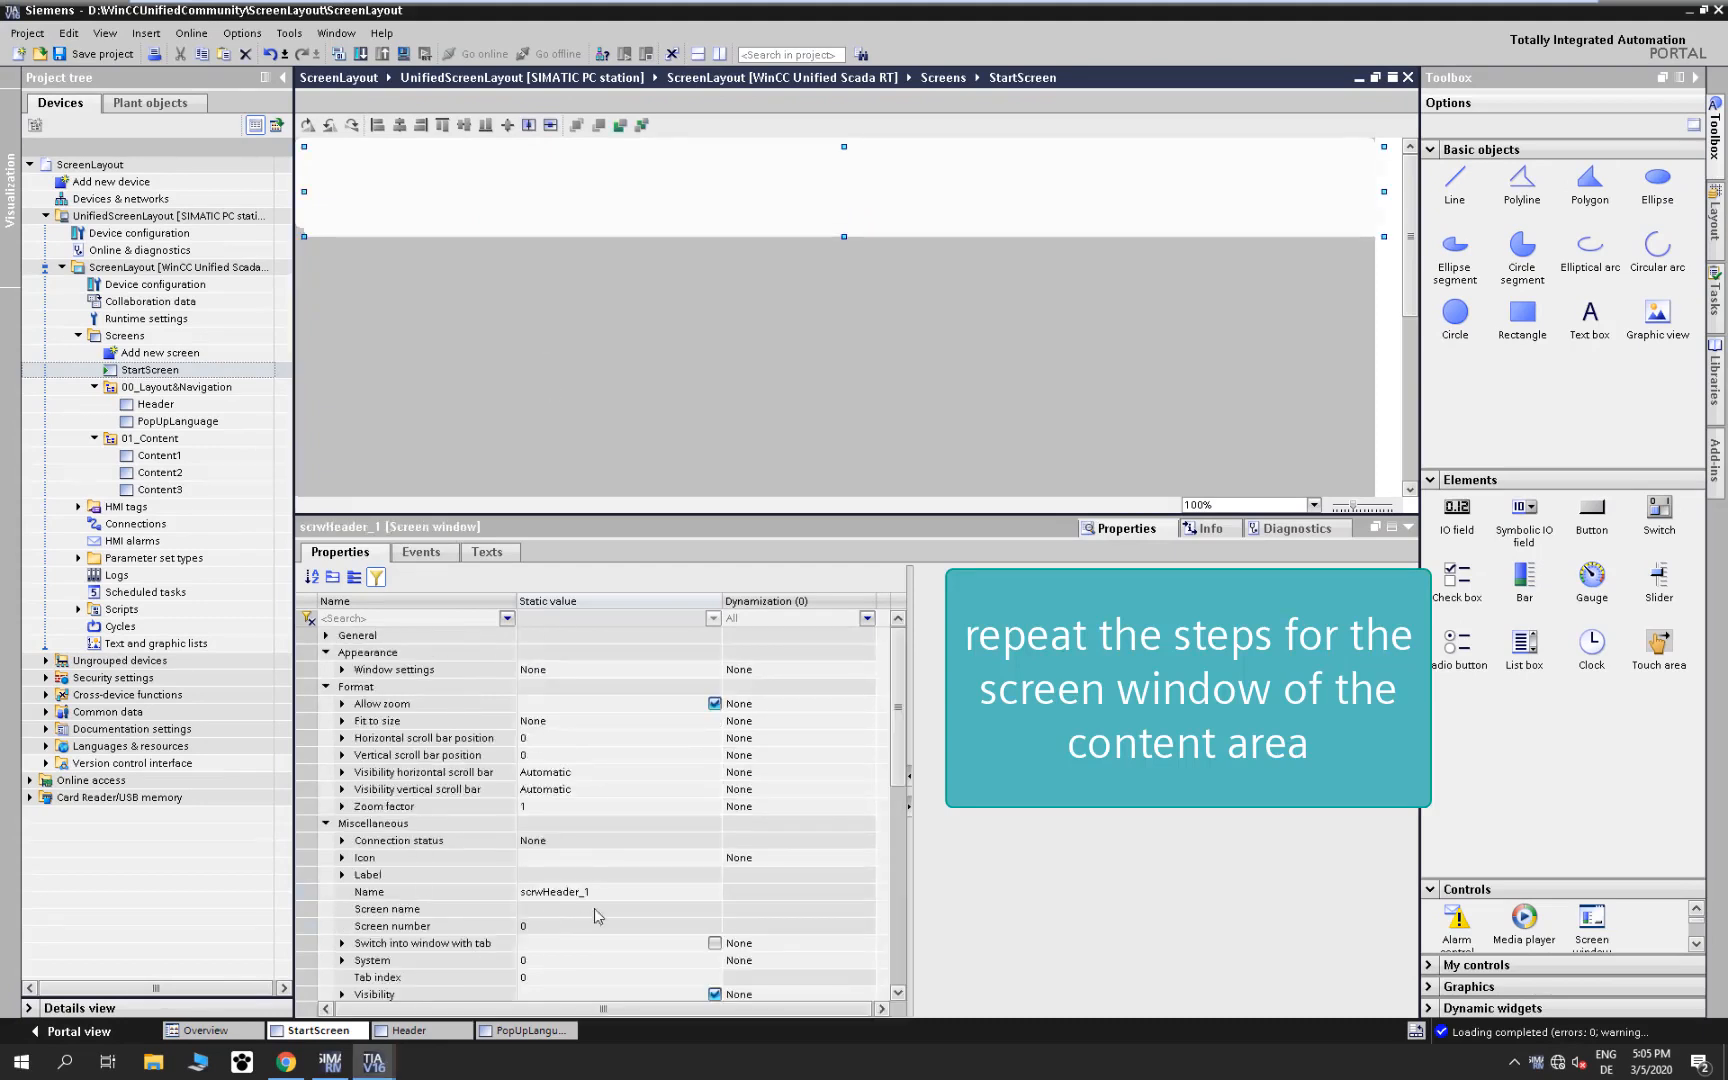
- Rename the pasted screen window to scrwContent
left_click(614, 892)
key("BackSpace")
key("BackSpace")
key("BackSpace")
key("BackSpace")
key("BackSpace")
key("BackSpace")
key("BackSpace")
key("BackSpace")
type("Content")
- Set scrwContent's height to 700, left position to 0 and top position to 100
scroll(600, 900, "down", 3)
left_click(580, 892)
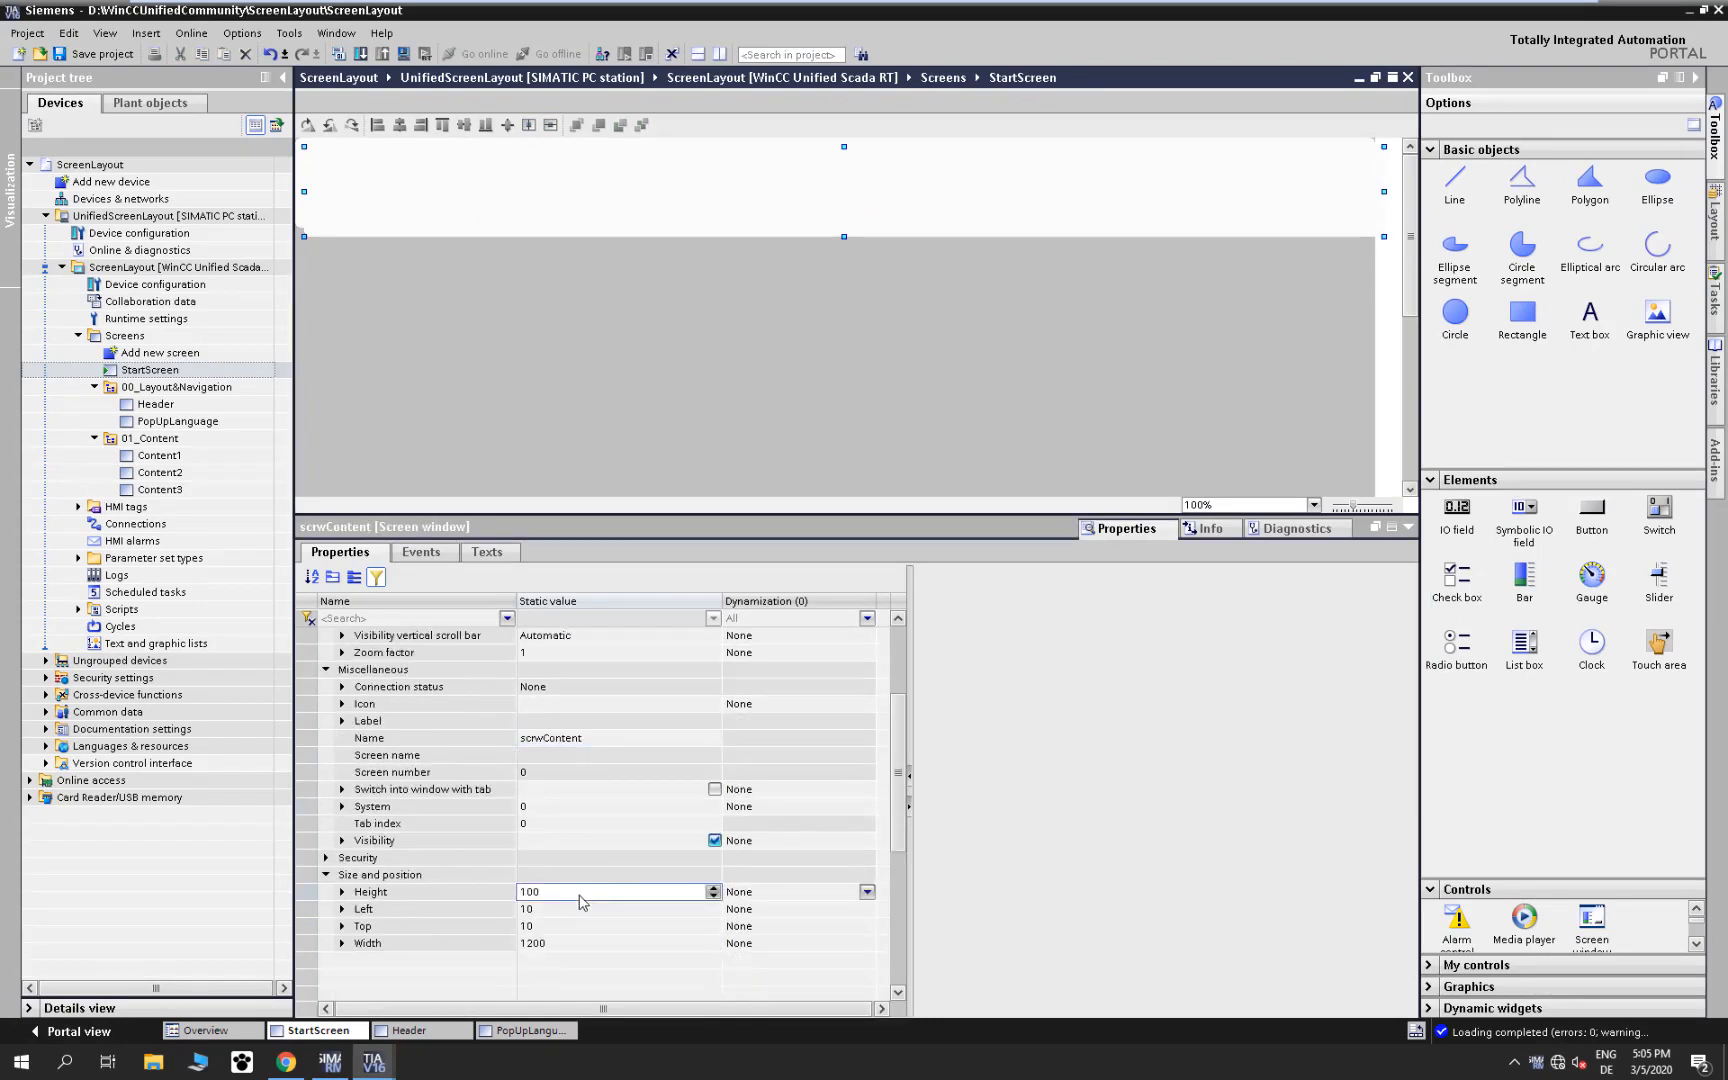
key("Tab")
type("0")
key("Tab")
type("100")
key("Tab")
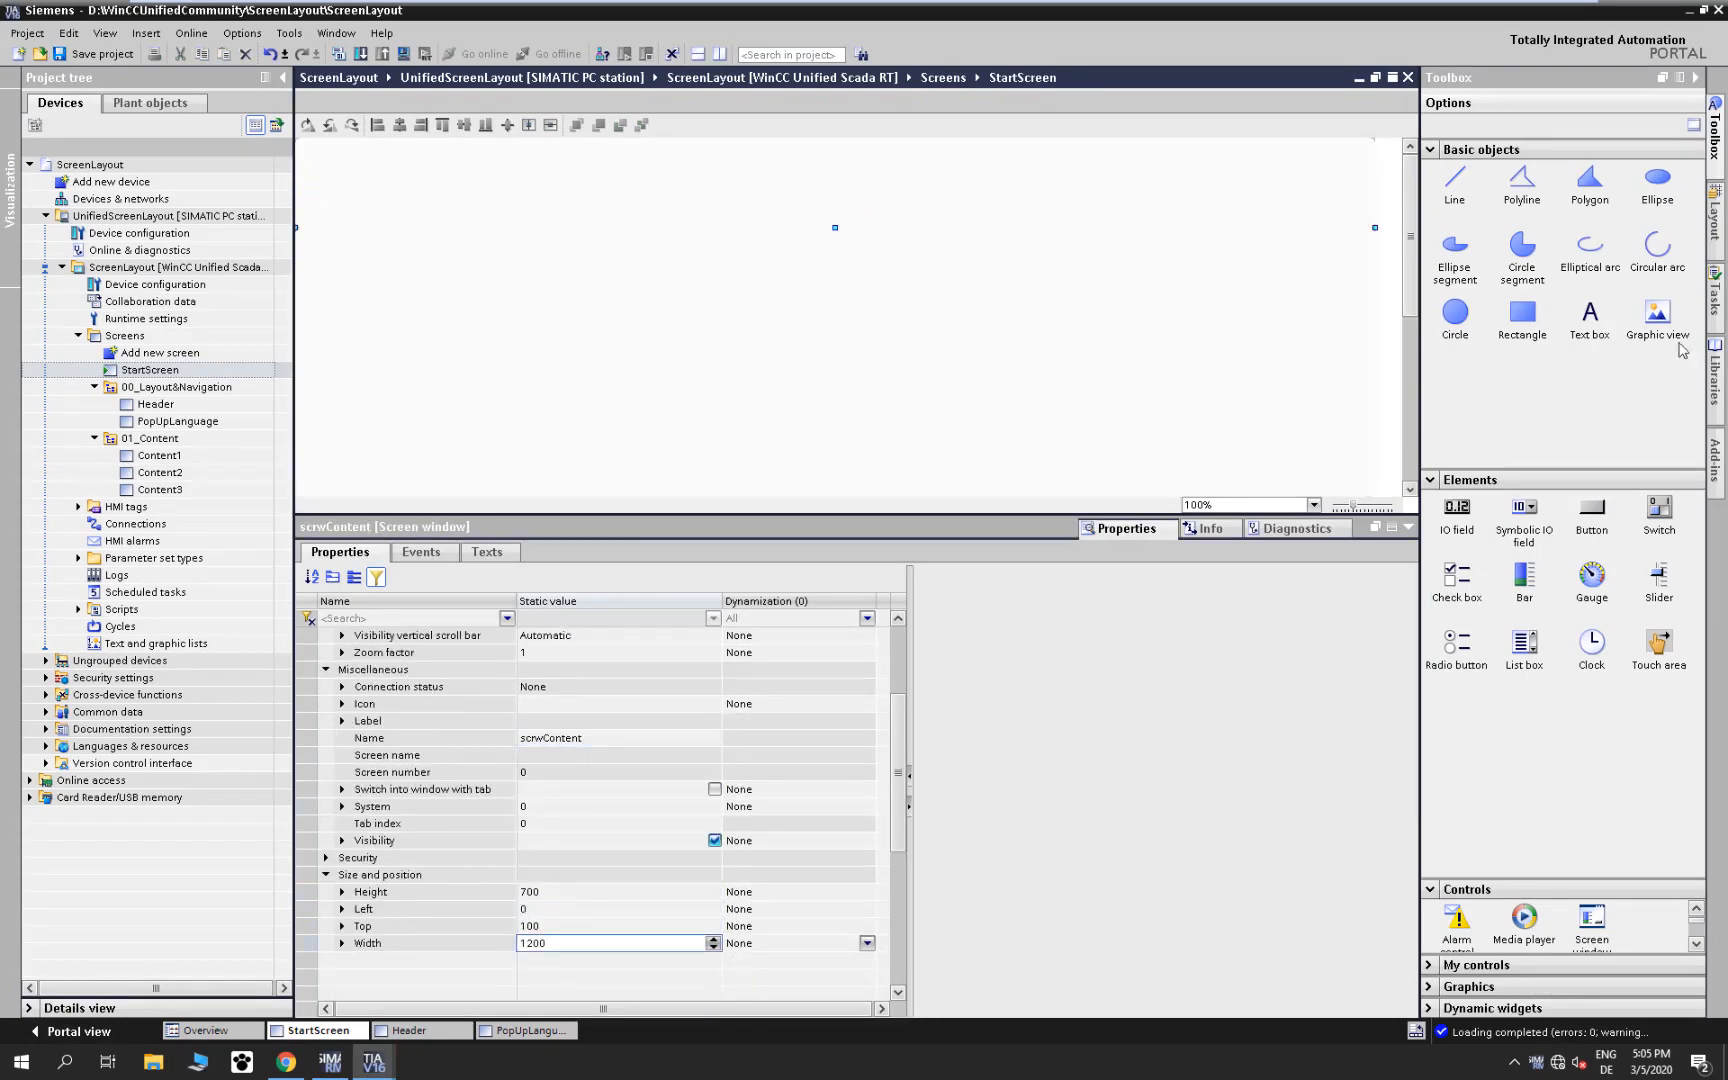
- Show the StartScreen's layers and assign the Header screen to scrwHeader and the Content1 screen to scrwContent
left_click(1715, 218)
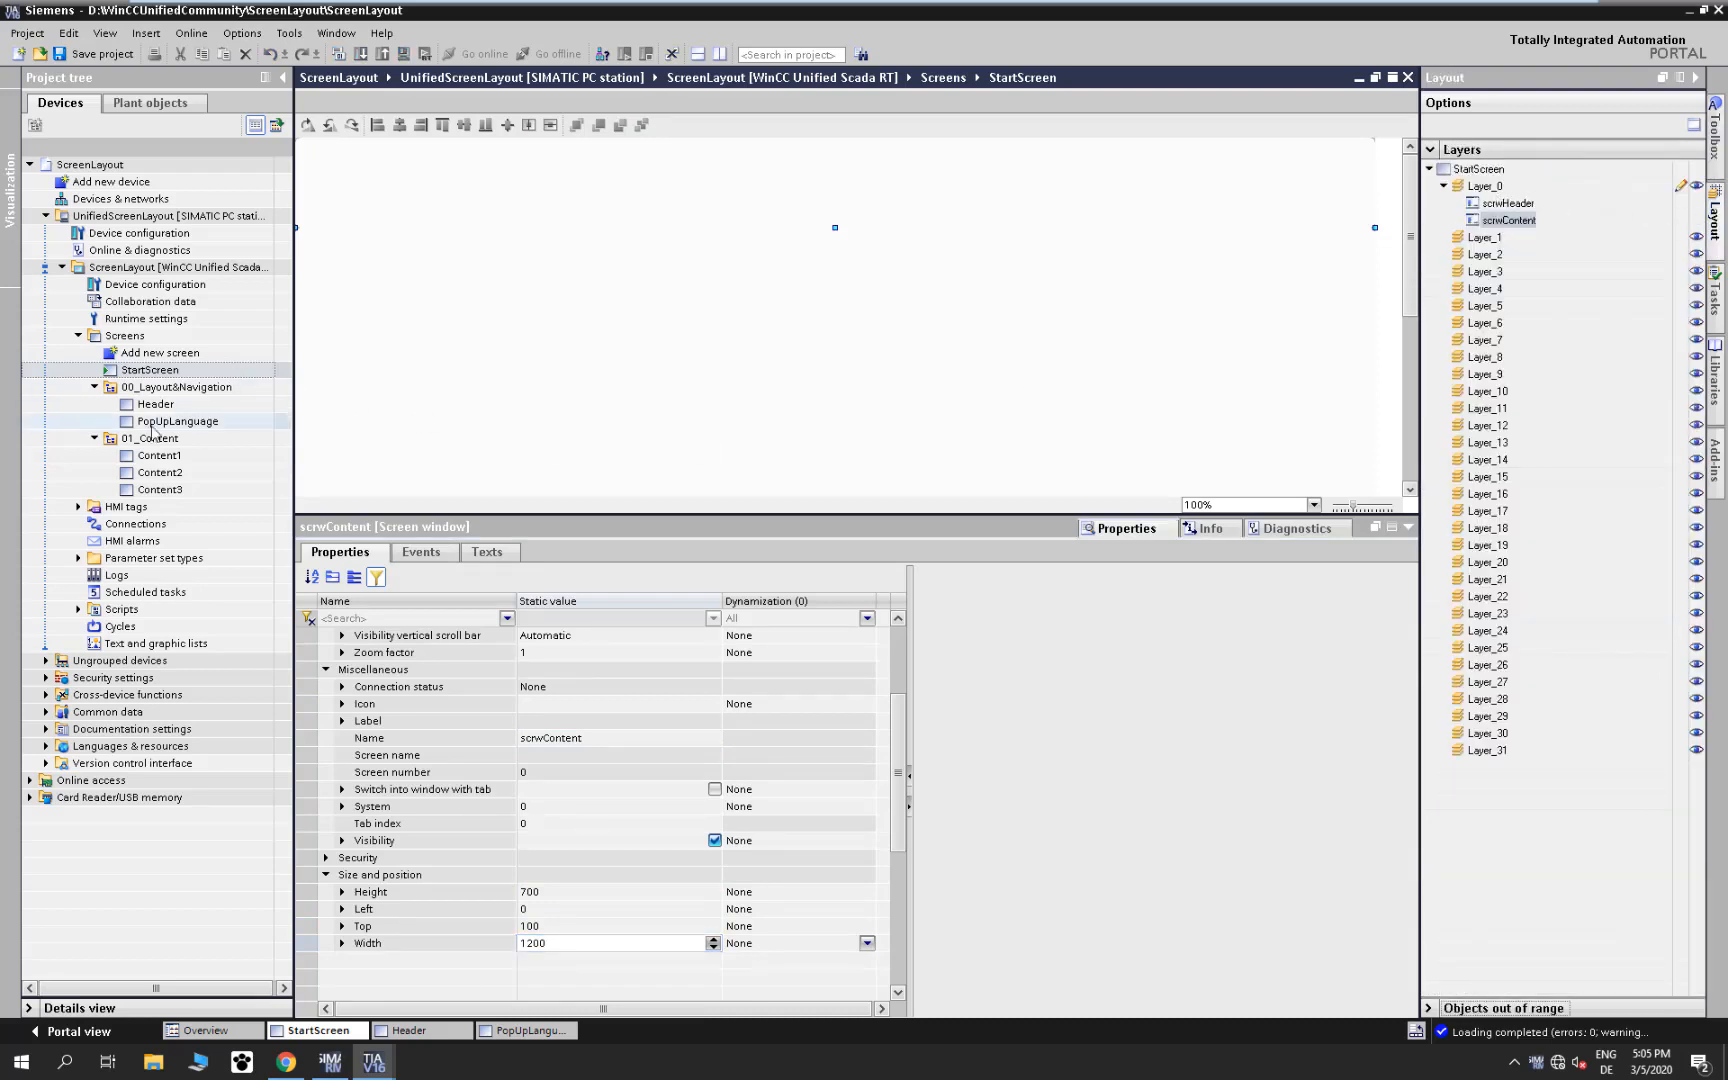
left_click_drag(134, 408, 489, 176)
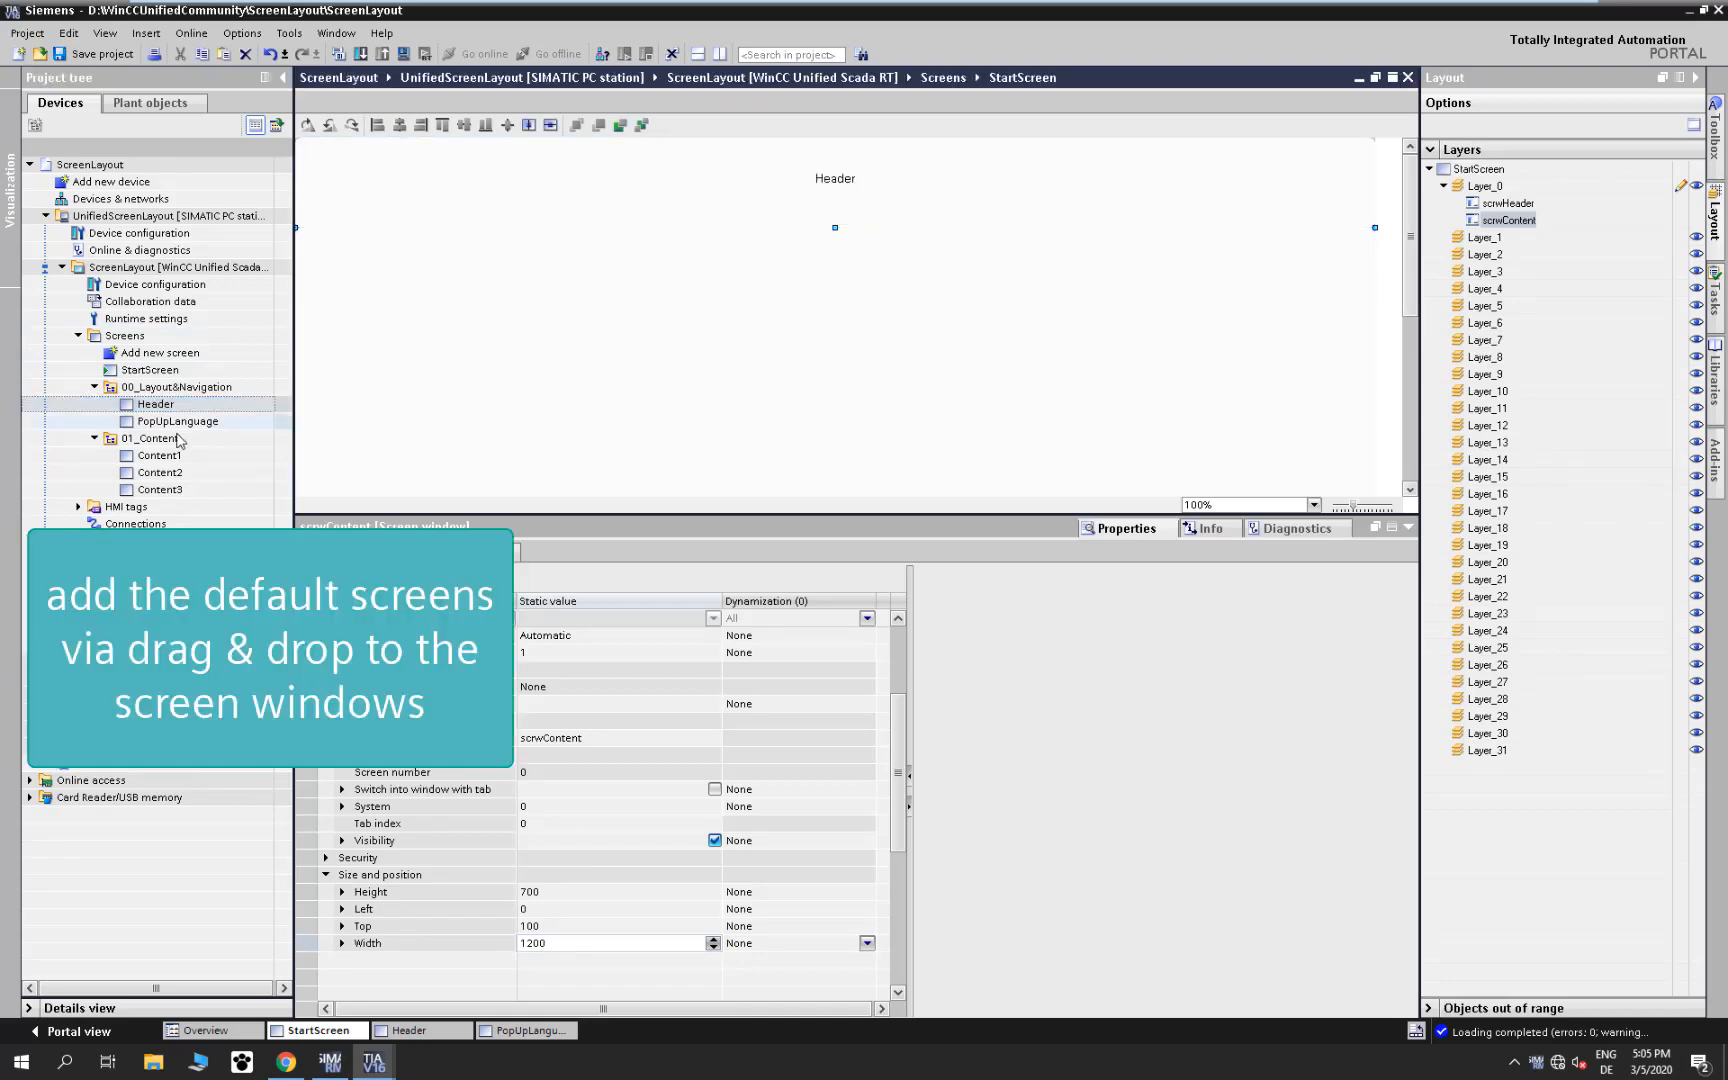
left_click_drag(160, 455, 648, 393)
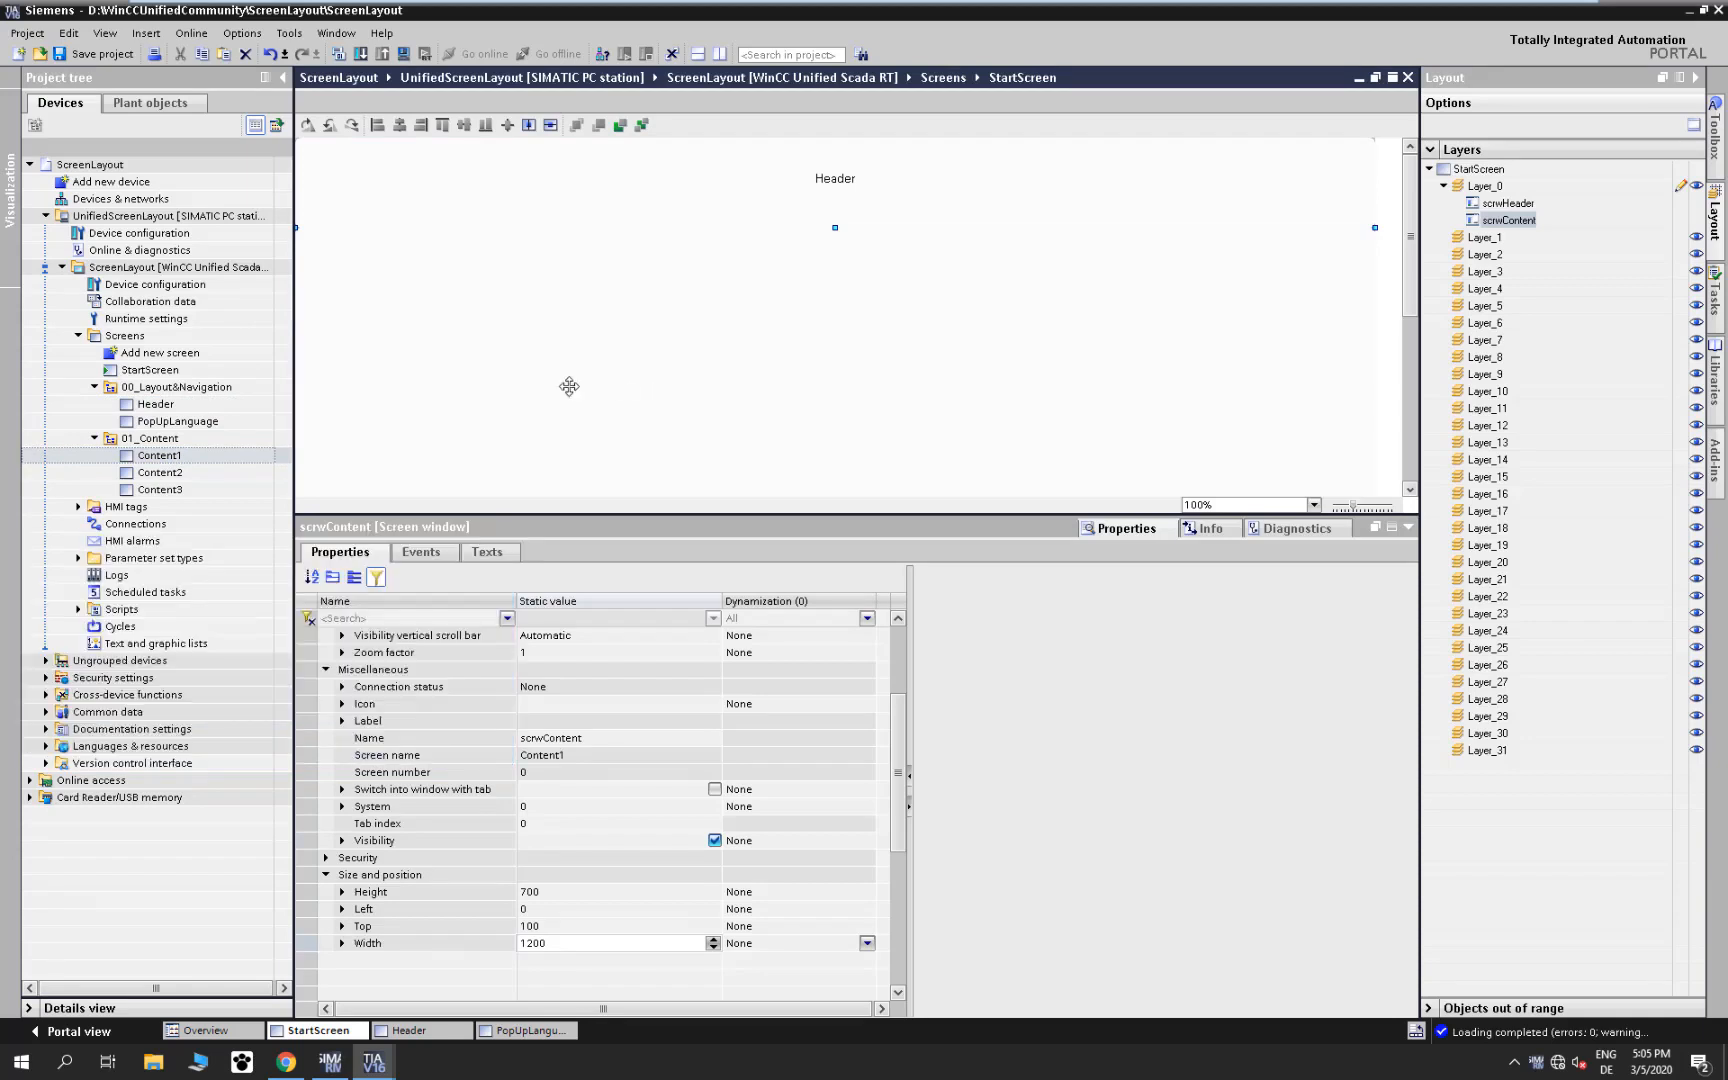
left_click(490, 758)
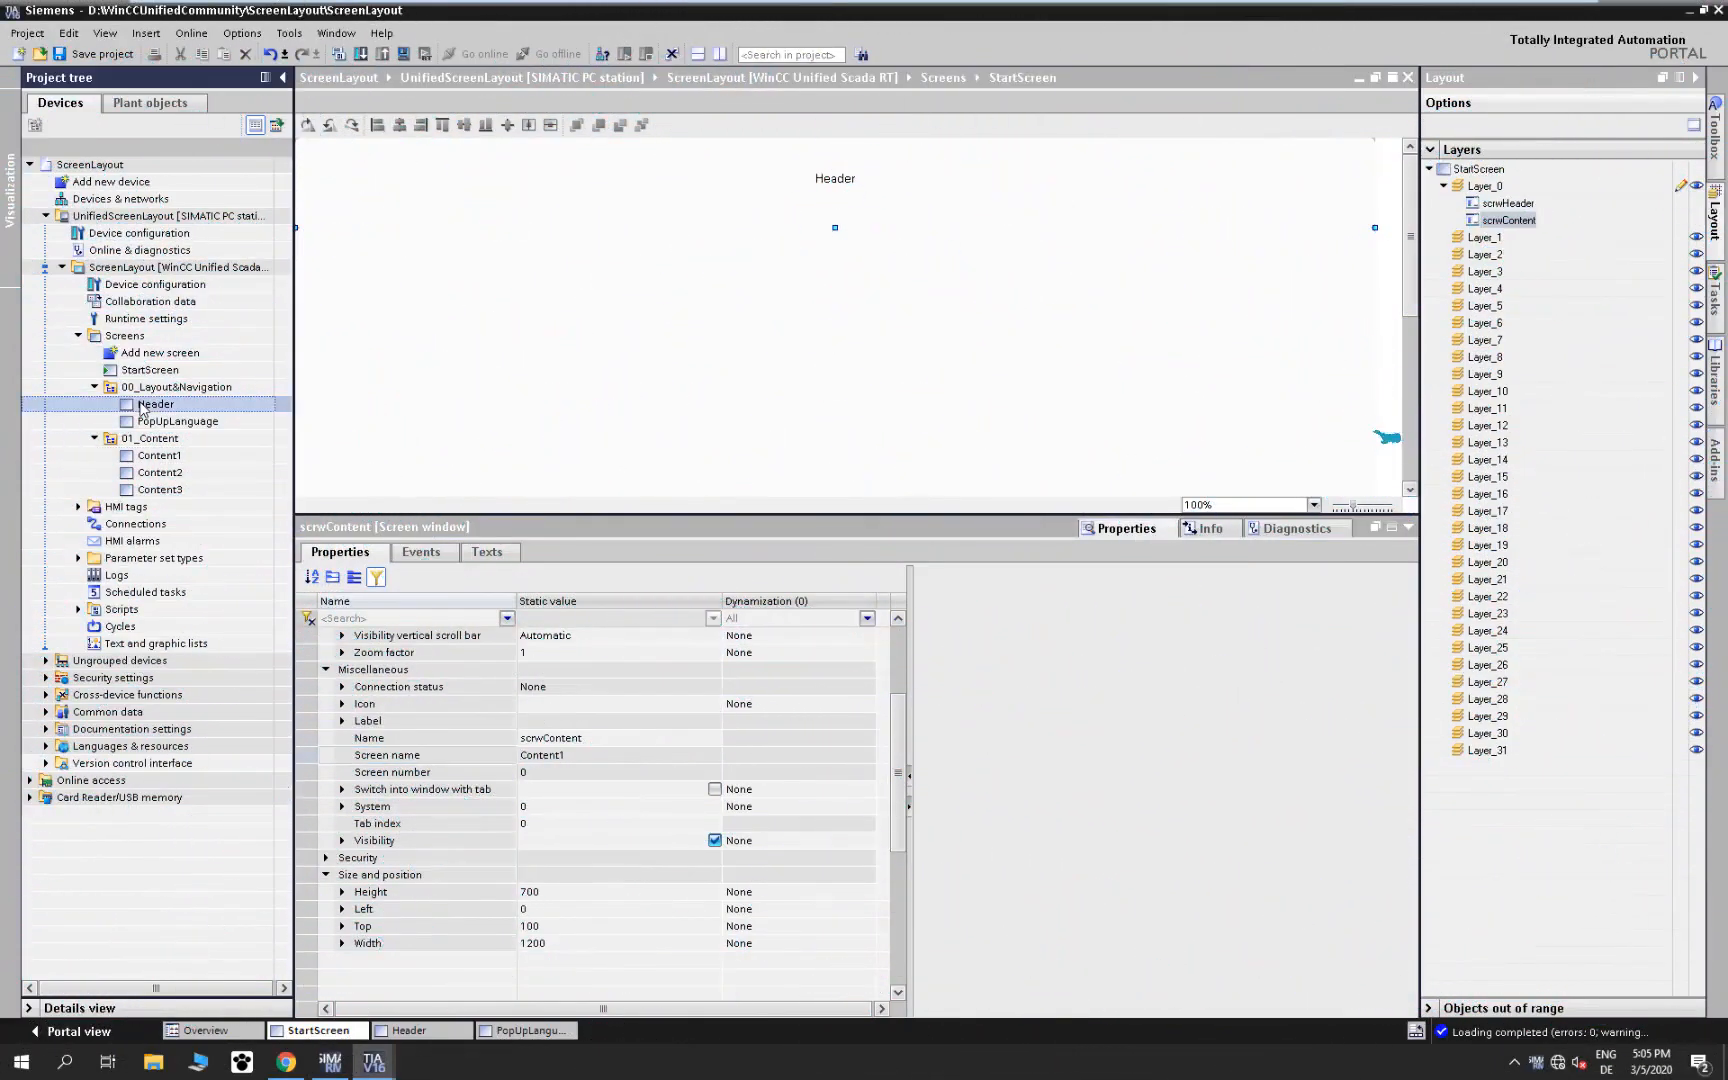
- On the Header screen, add the ChangeScreen function to the Content1 button's Release event
left_click(397, 185)
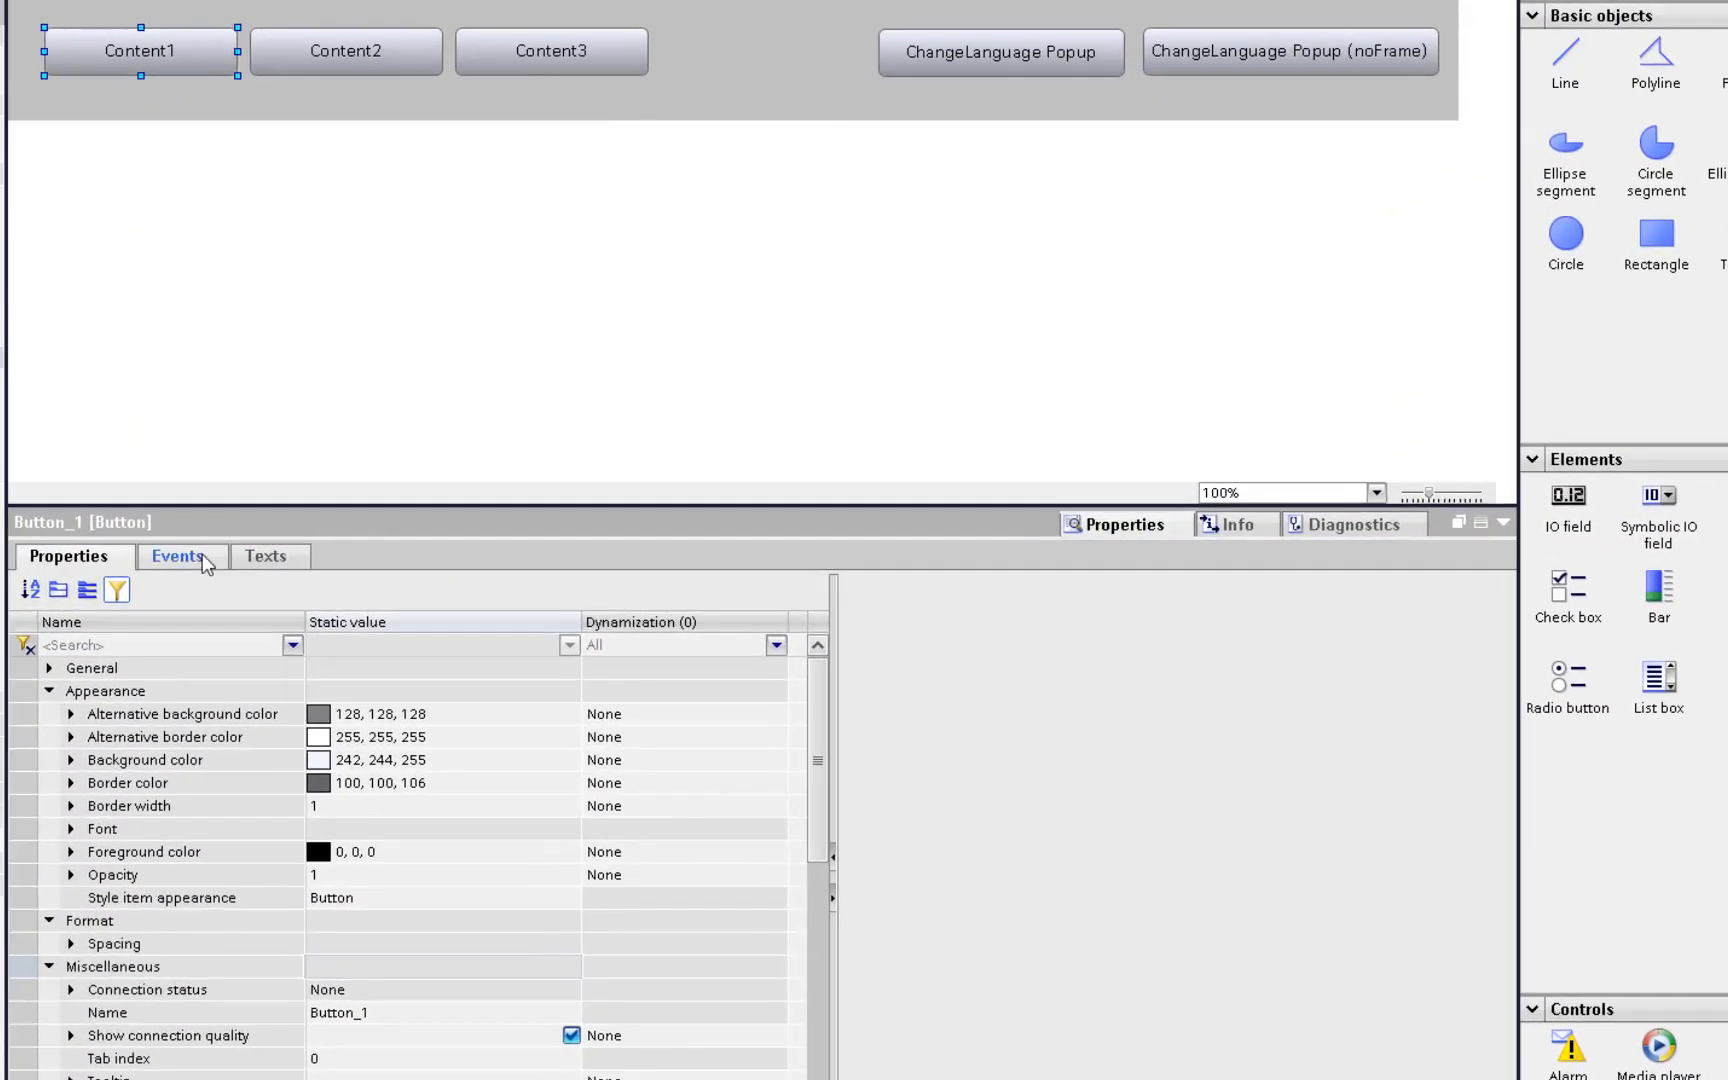
left_click(416, 552)
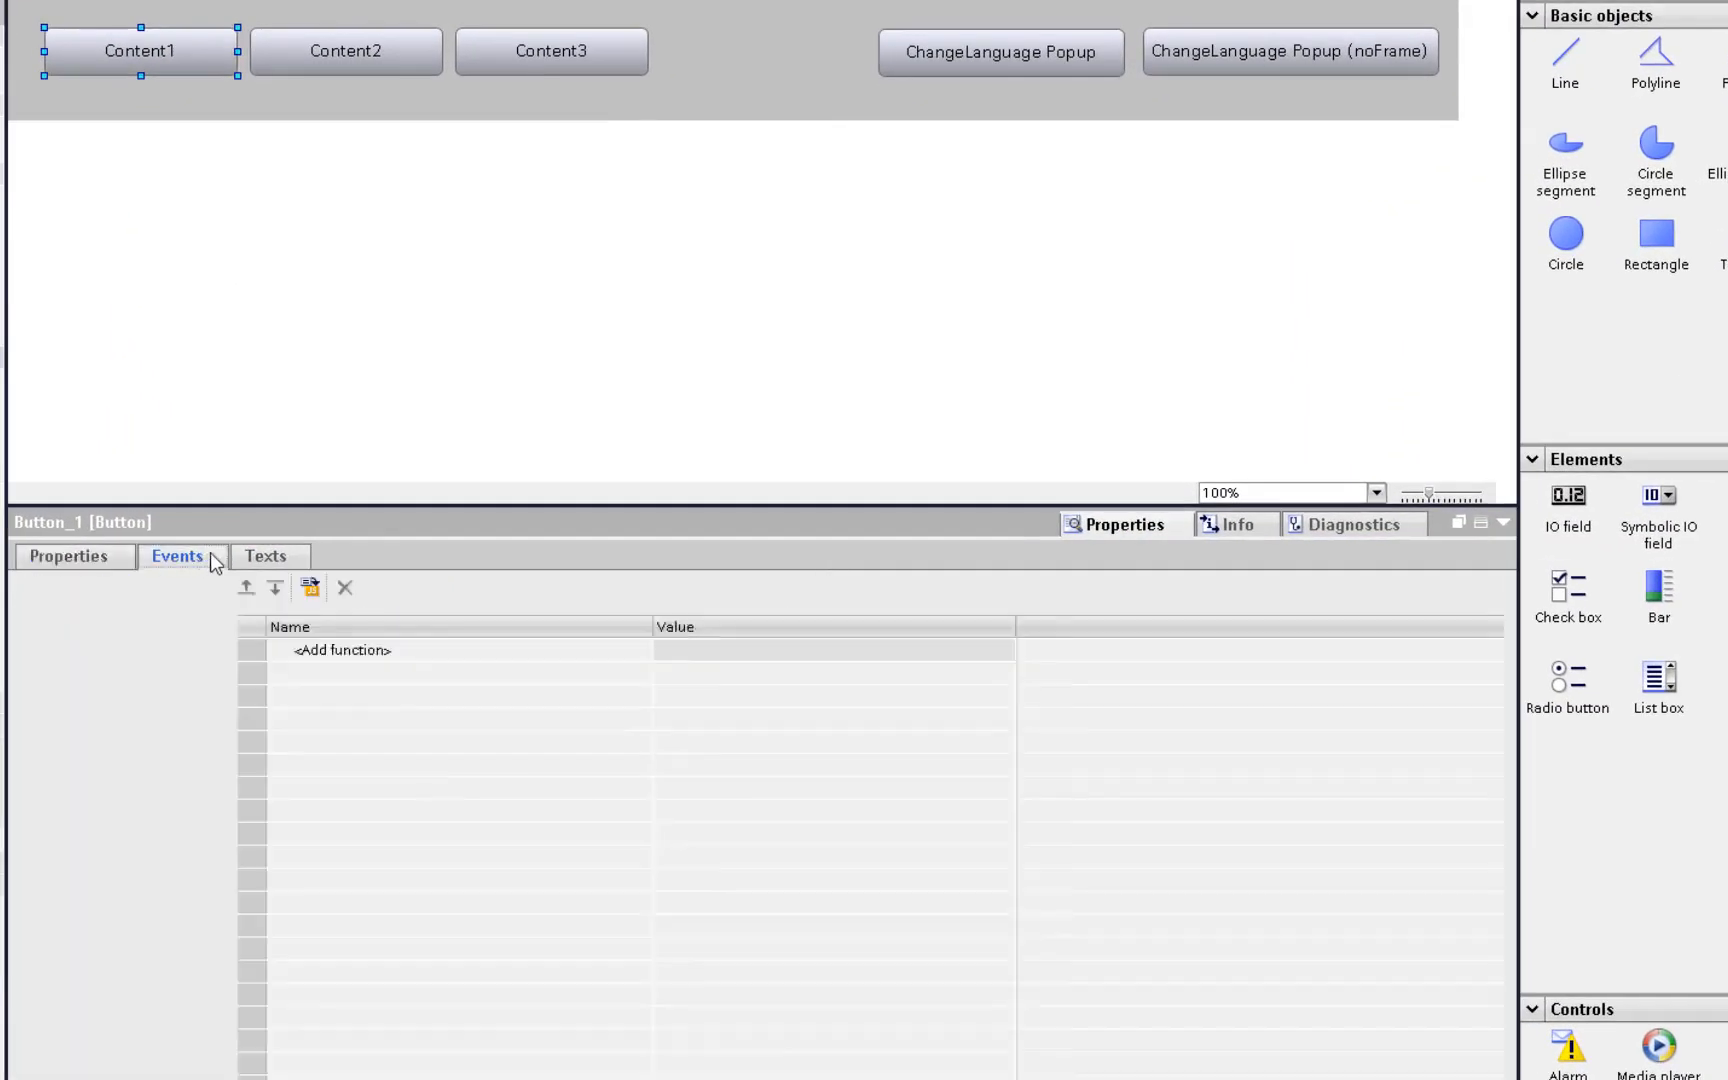
left_click(72, 760)
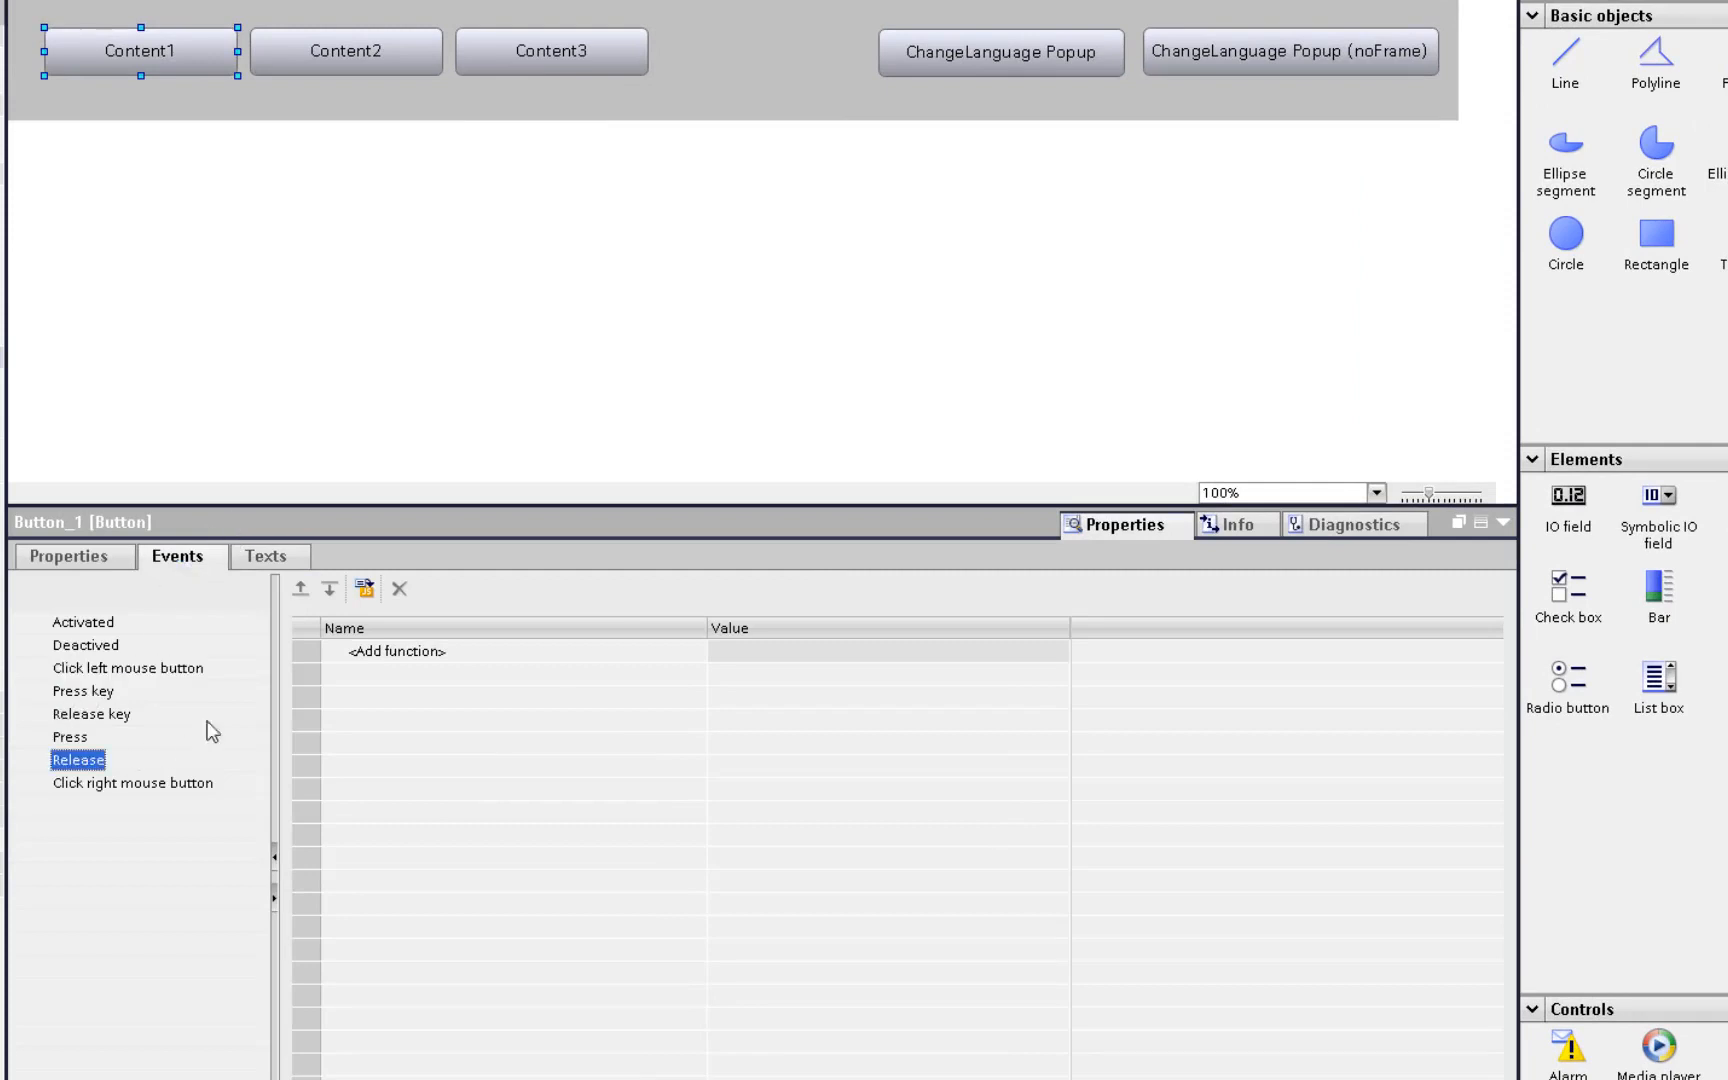
left_click_drag(326, 505, 332, 406)
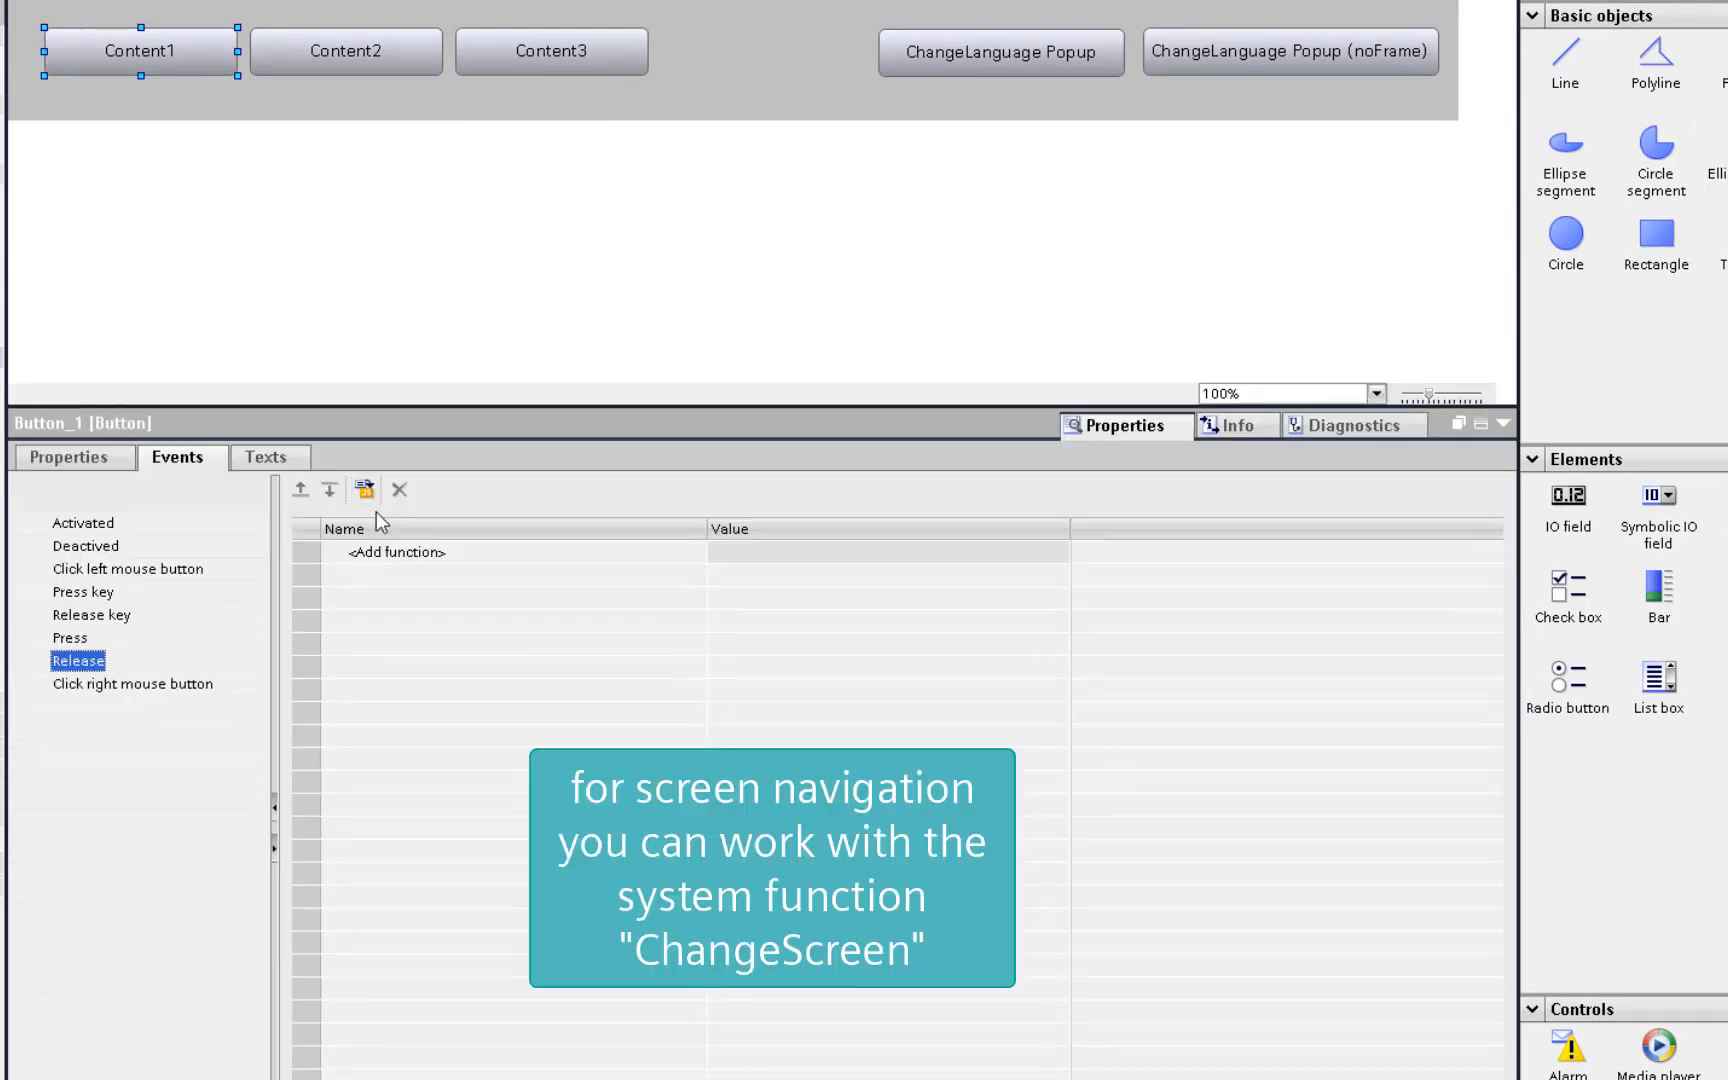
left_click(402, 553)
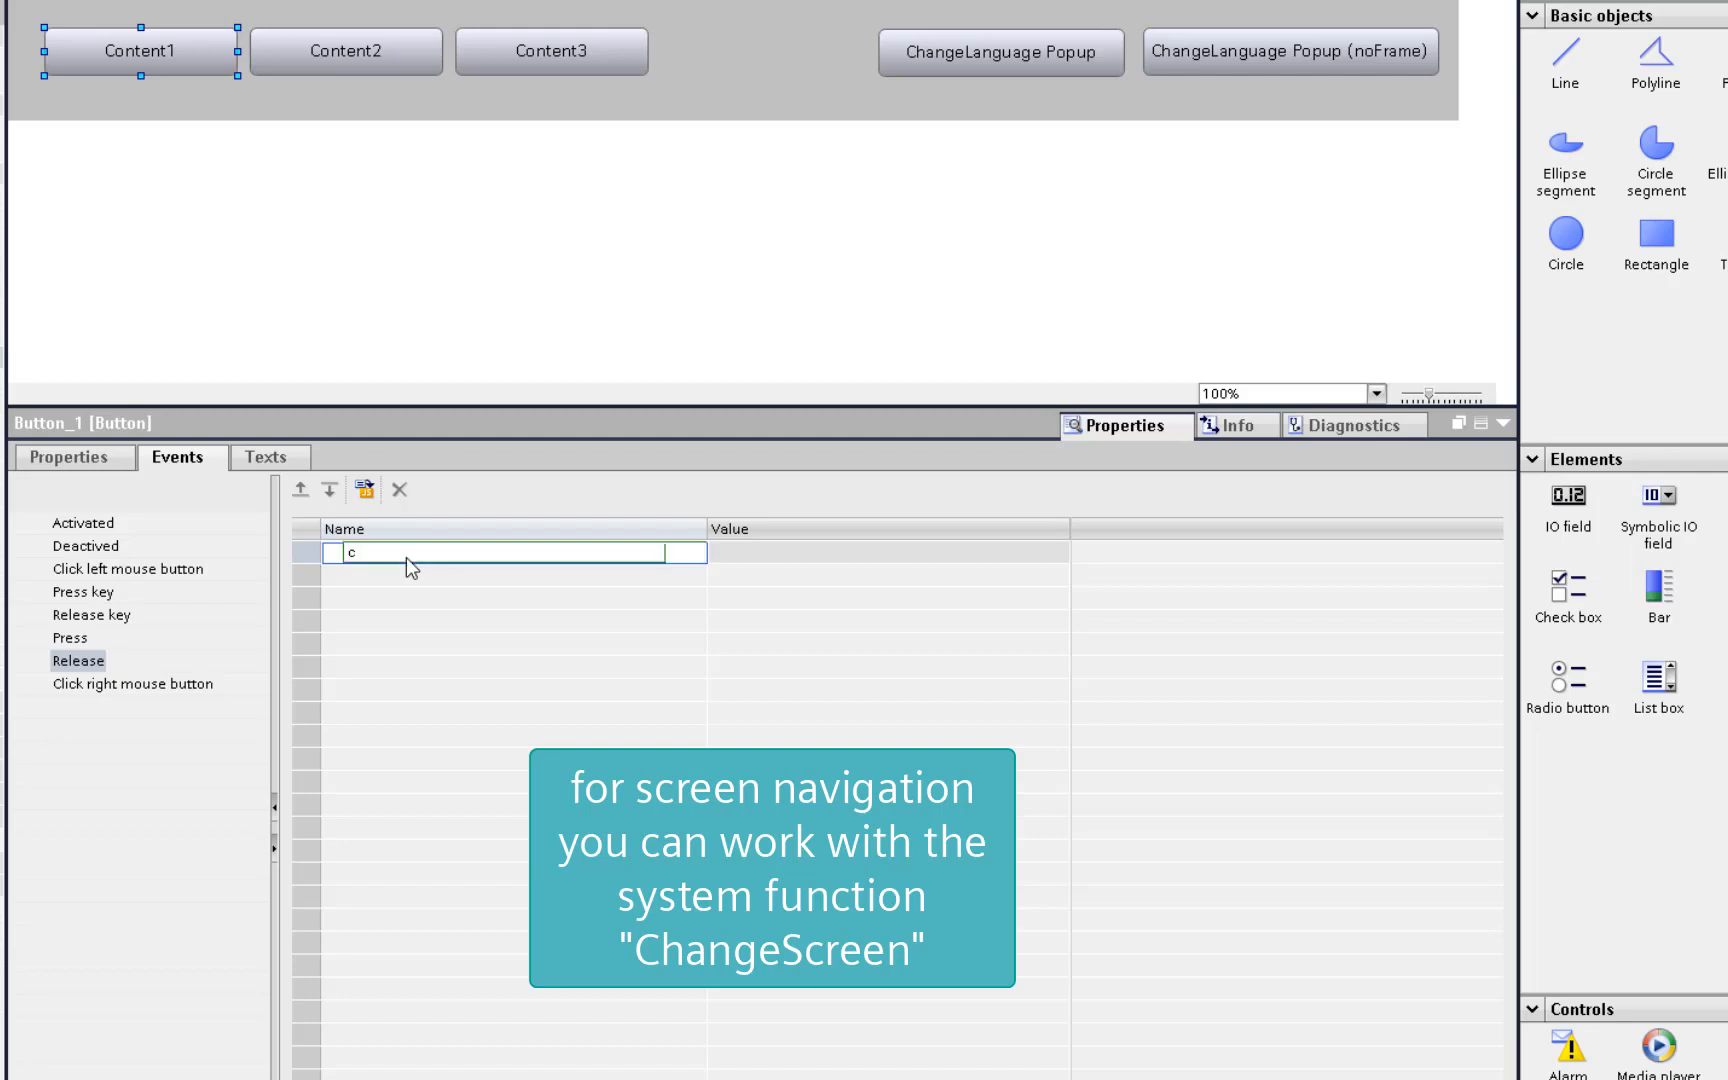
type("chan")
key("Down")
key("Return")
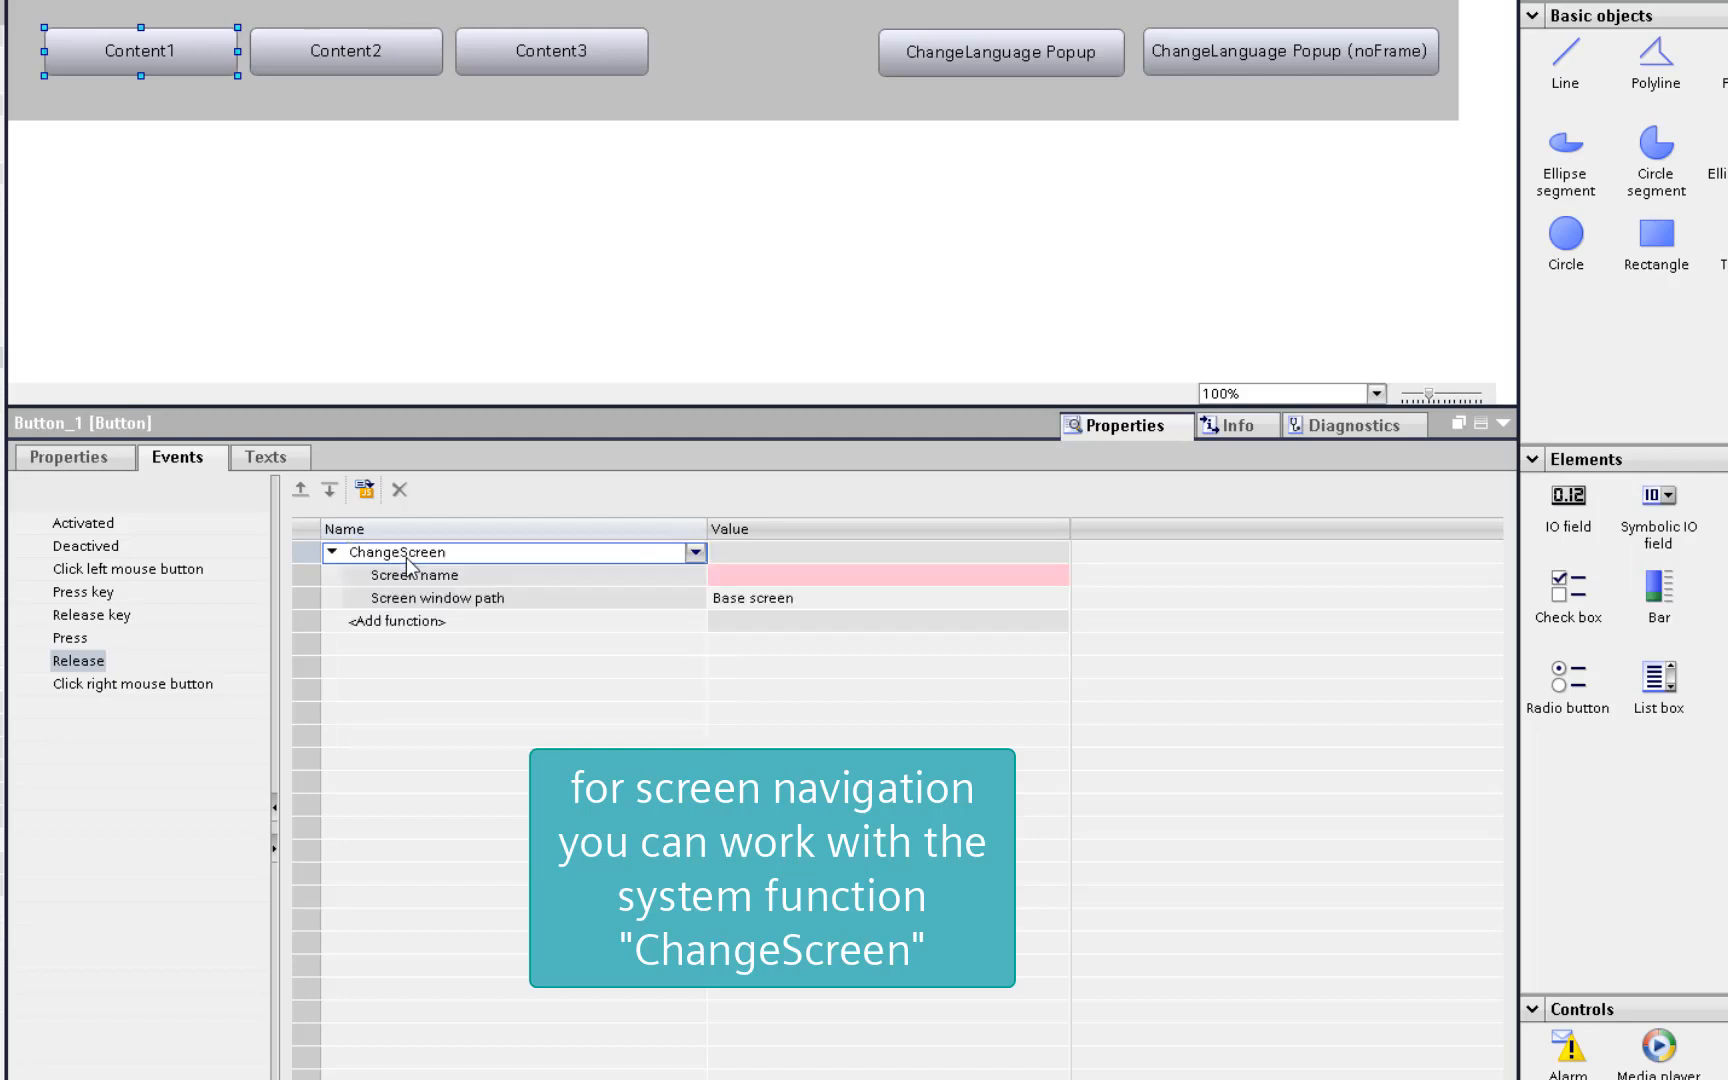
- Set the screen name parameter of the Content1 button's ChangeScreen function to Content1
key("Down")
key("Right")
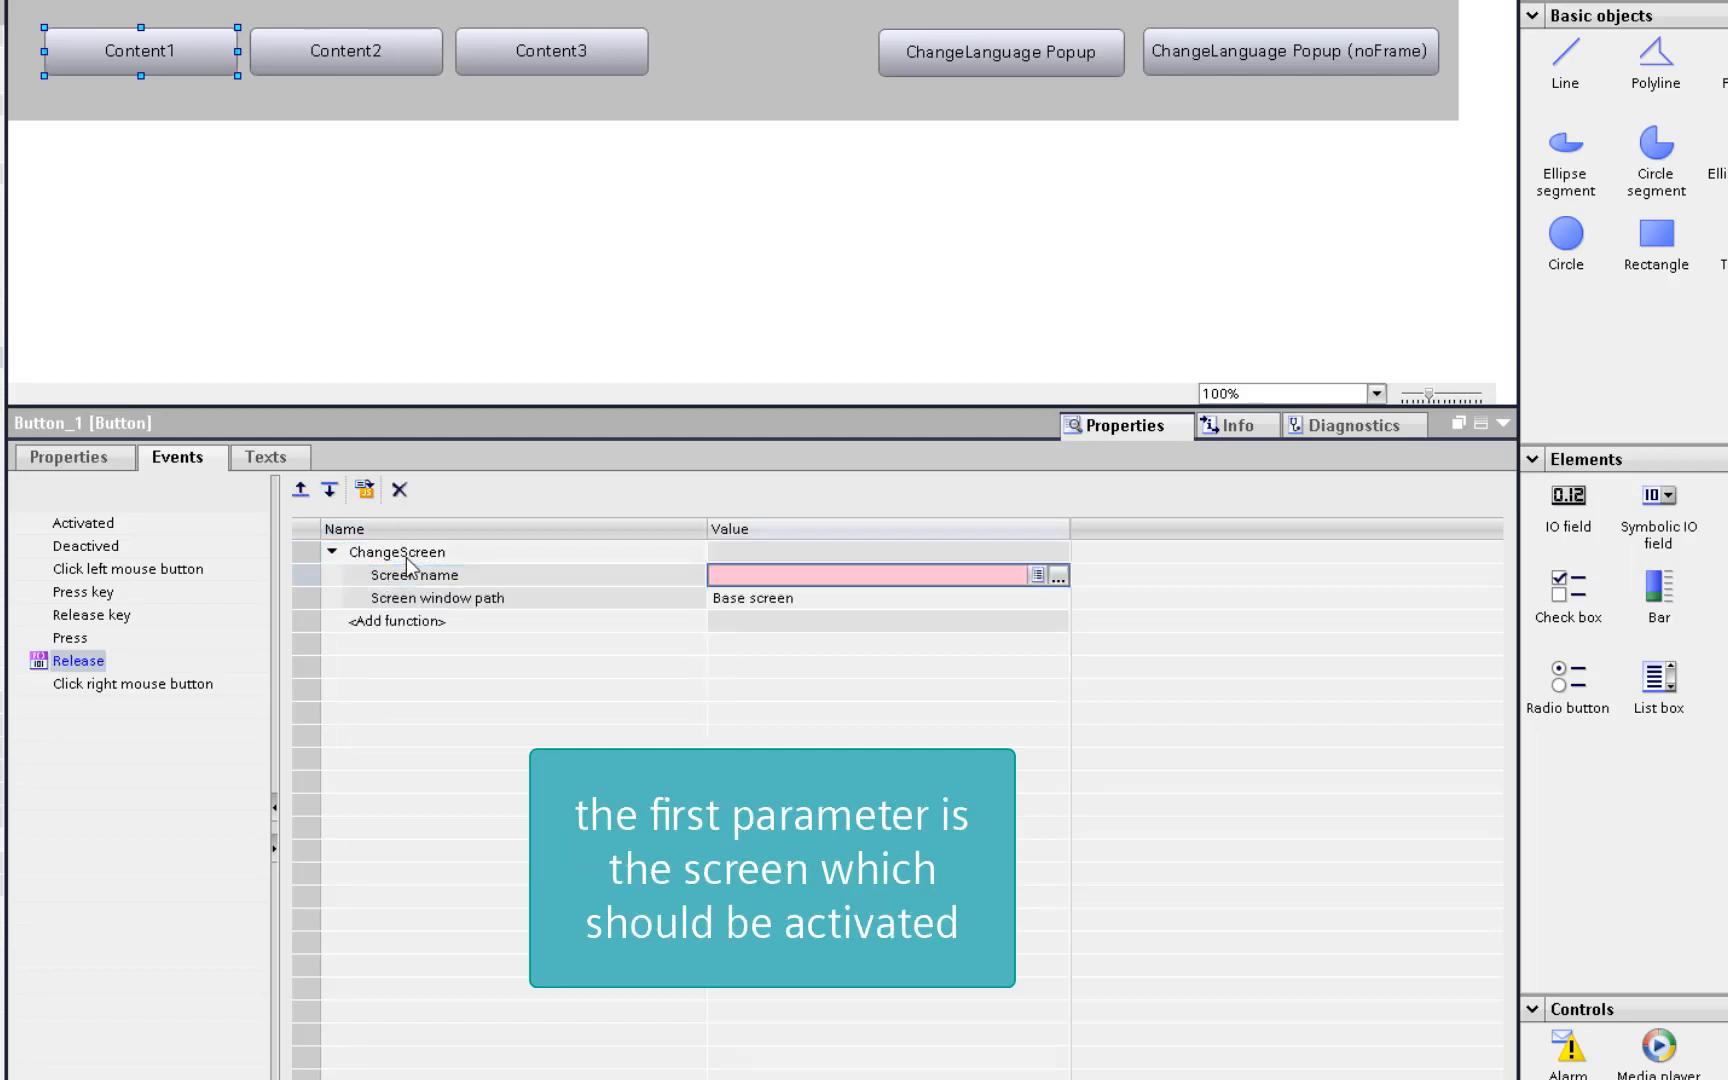
type("con")
key("Return")
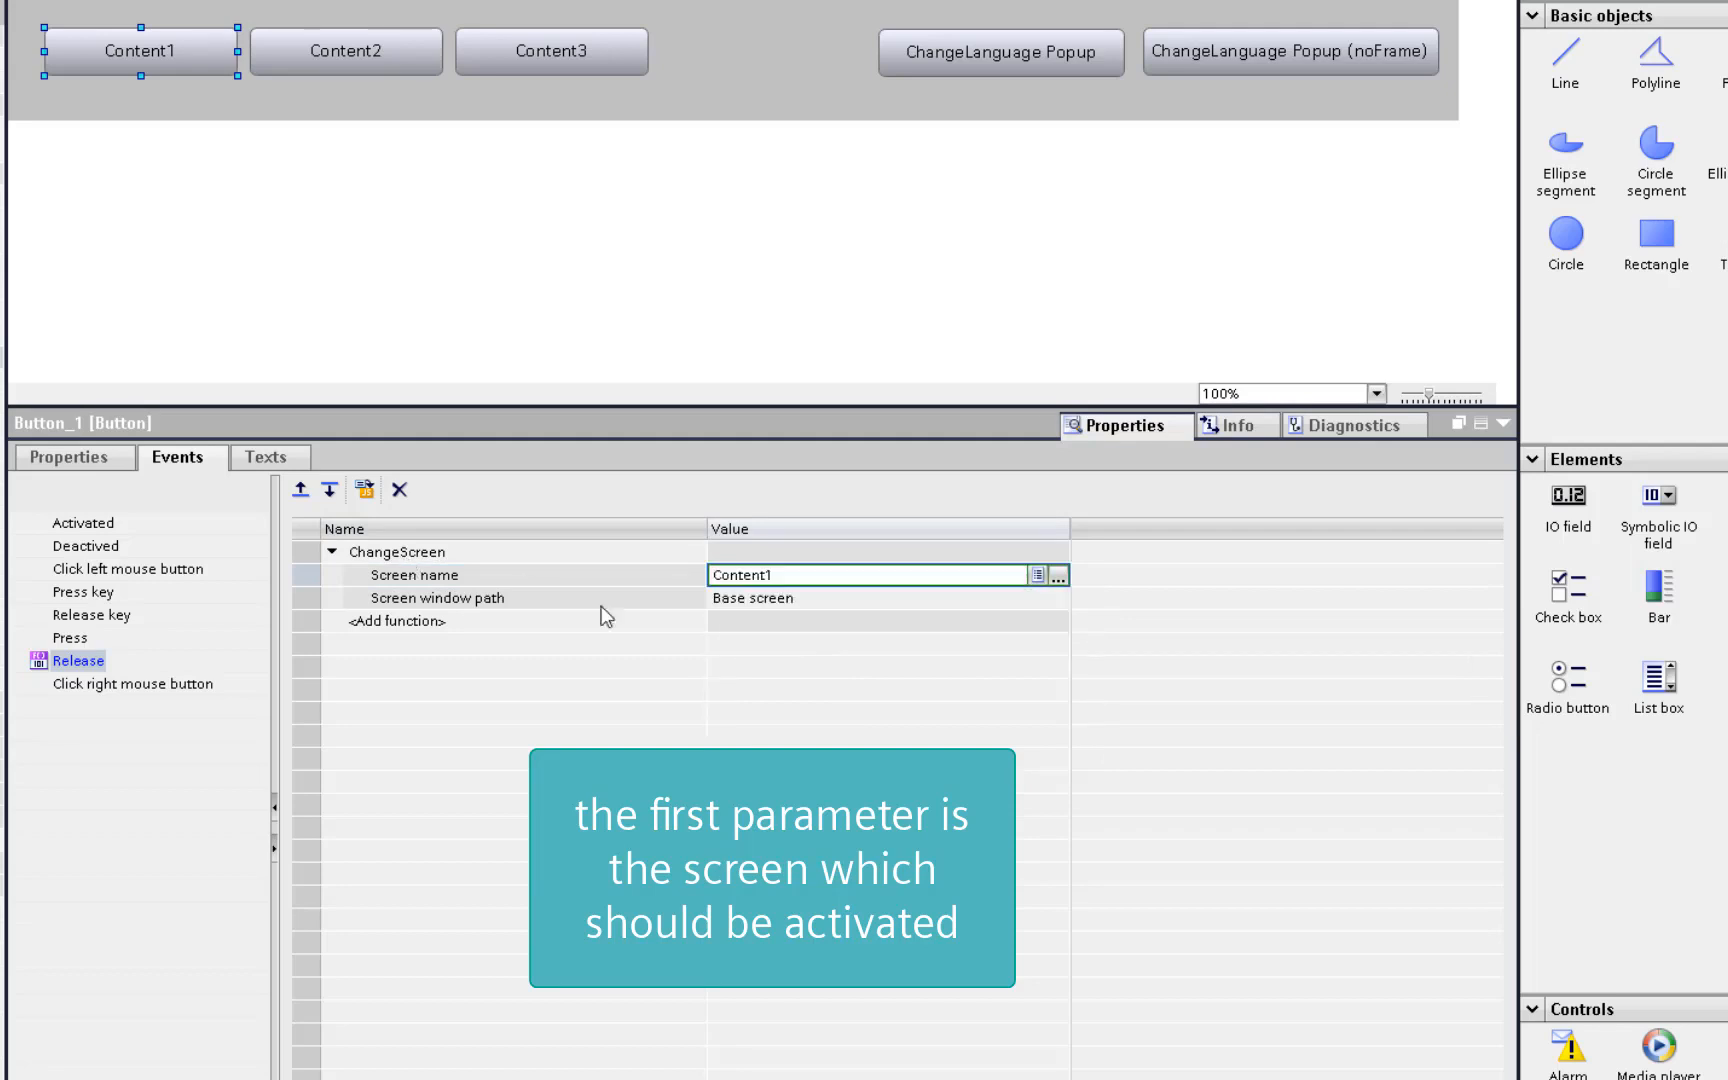
- Switch the Content1 button's screen window path to a string value and enter ../scrwContent
left_click(1065, 601)
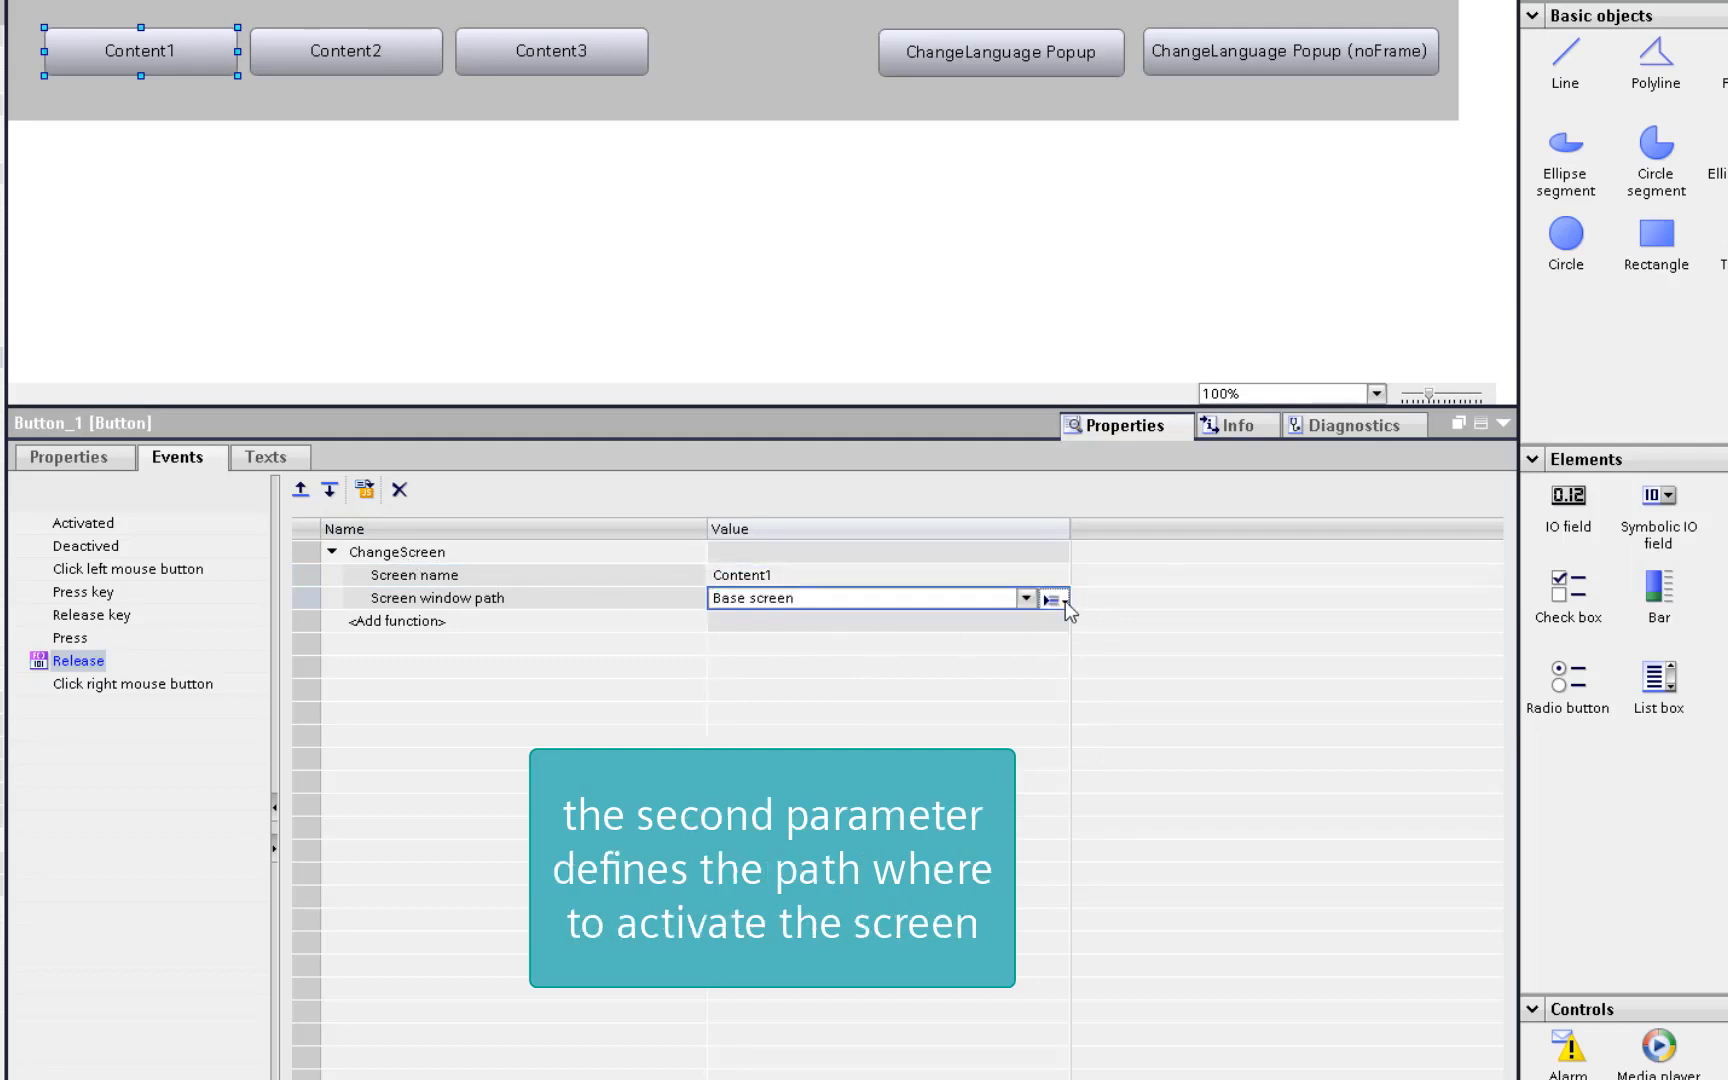
left_click(1065, 601)
left_click(1077, 662)
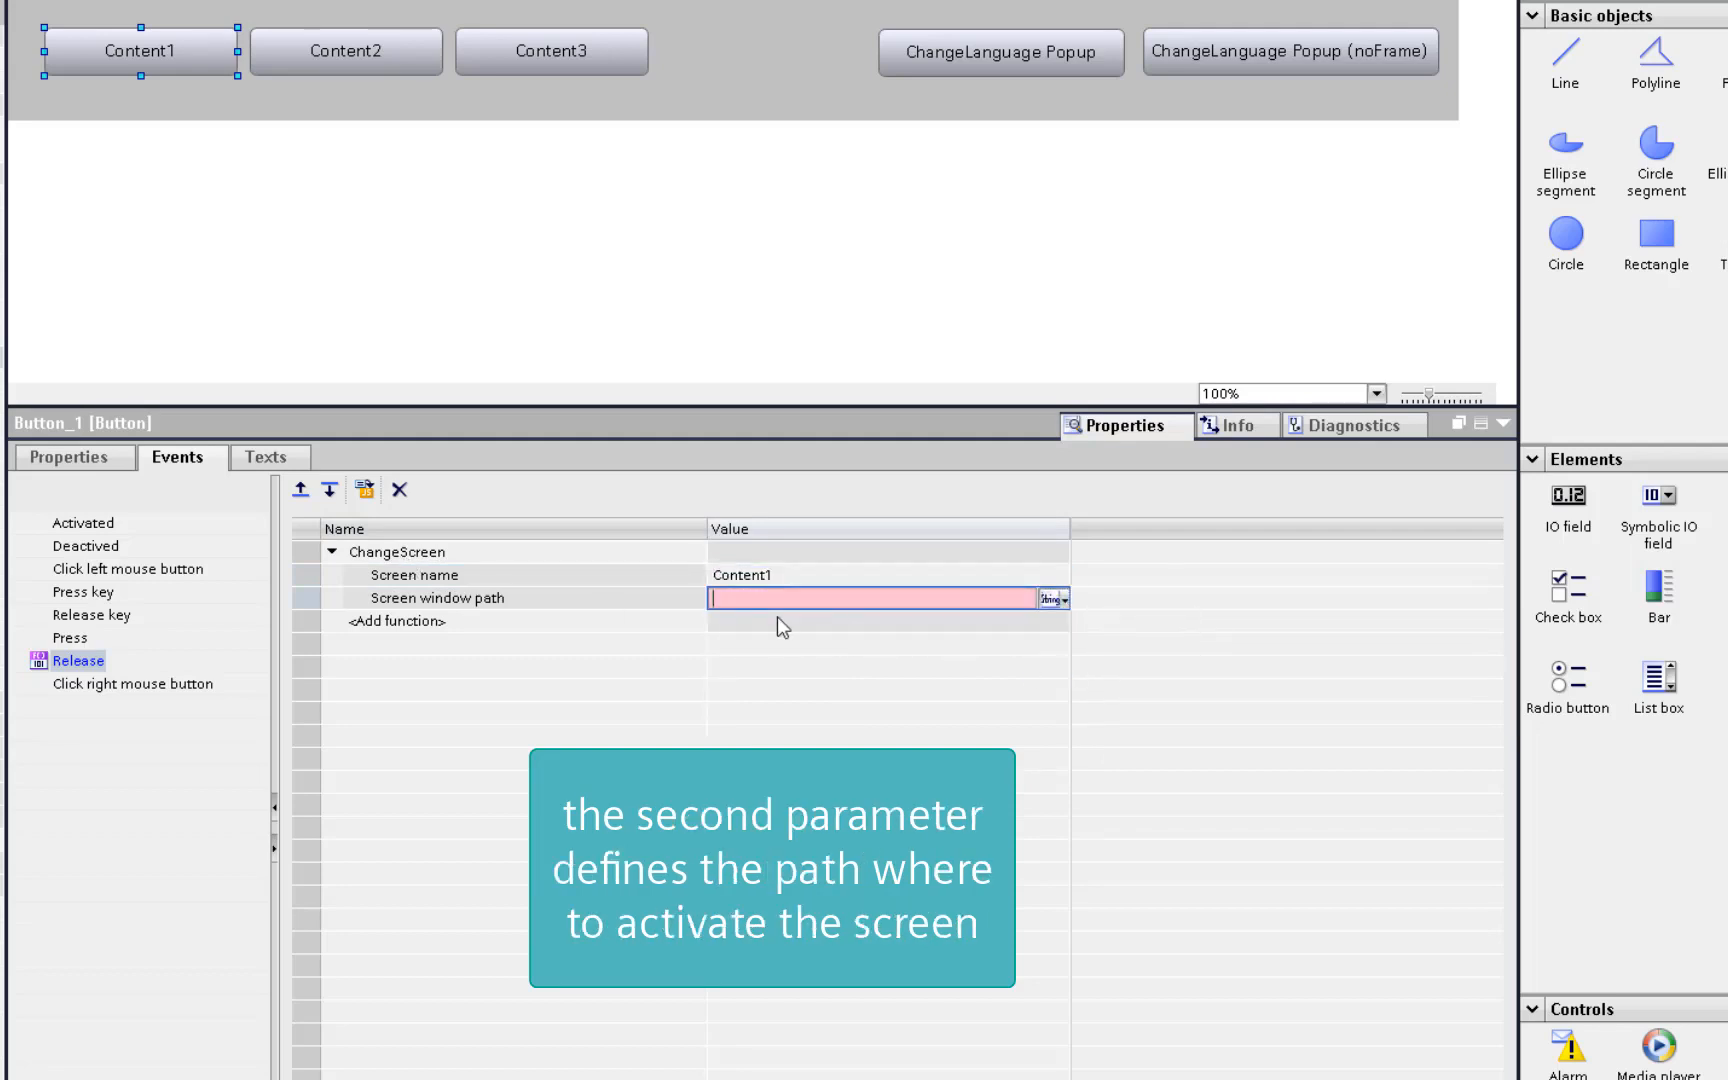
type("../sc")
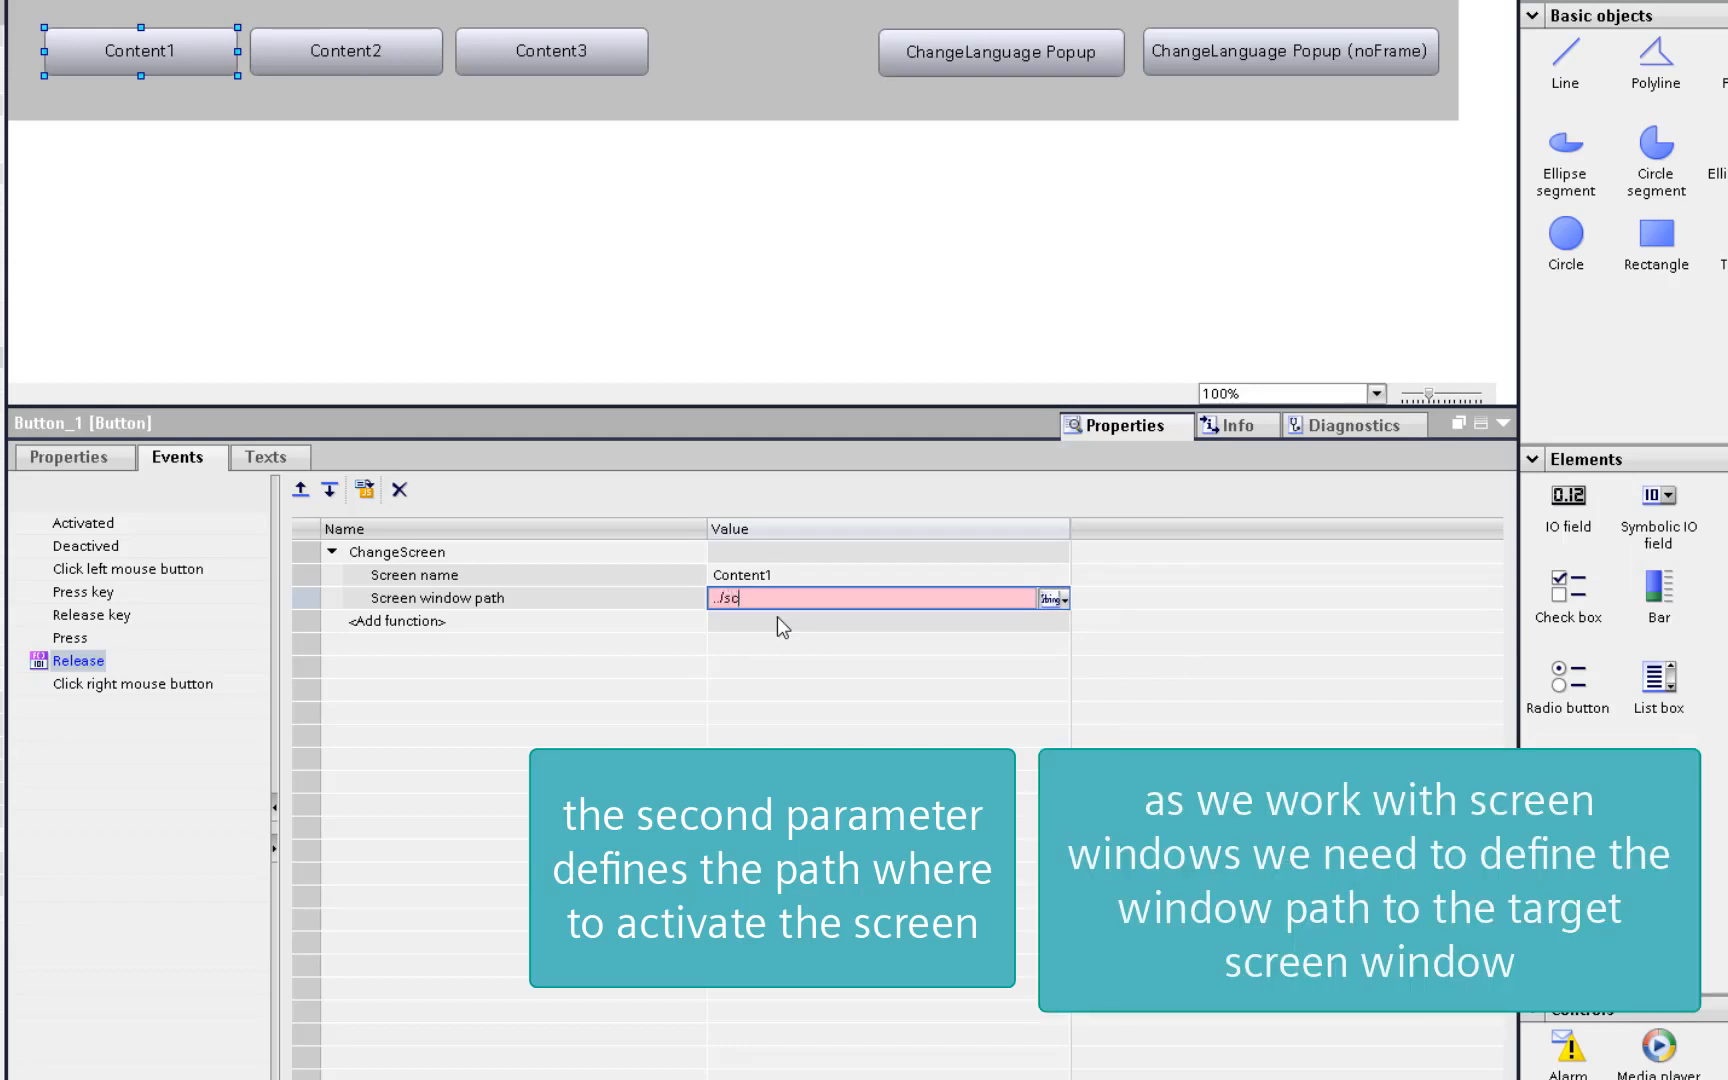
type("rwContent")
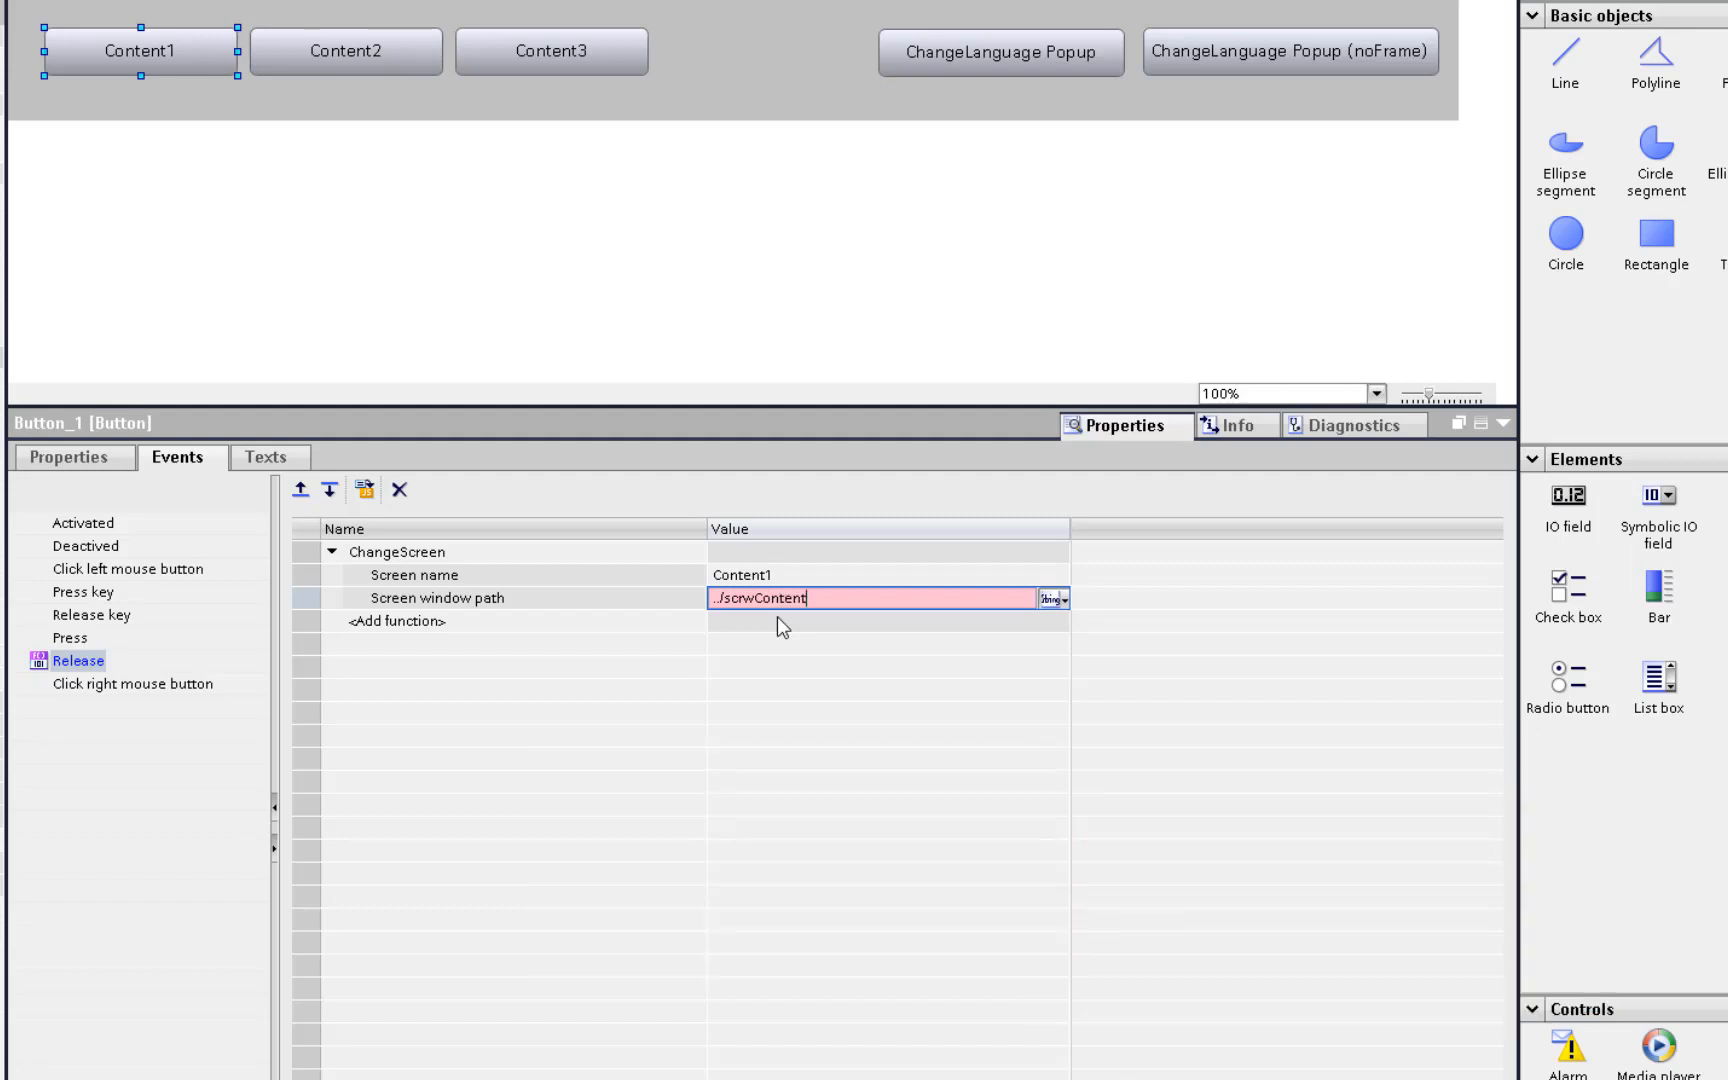
left_click(778, 616)
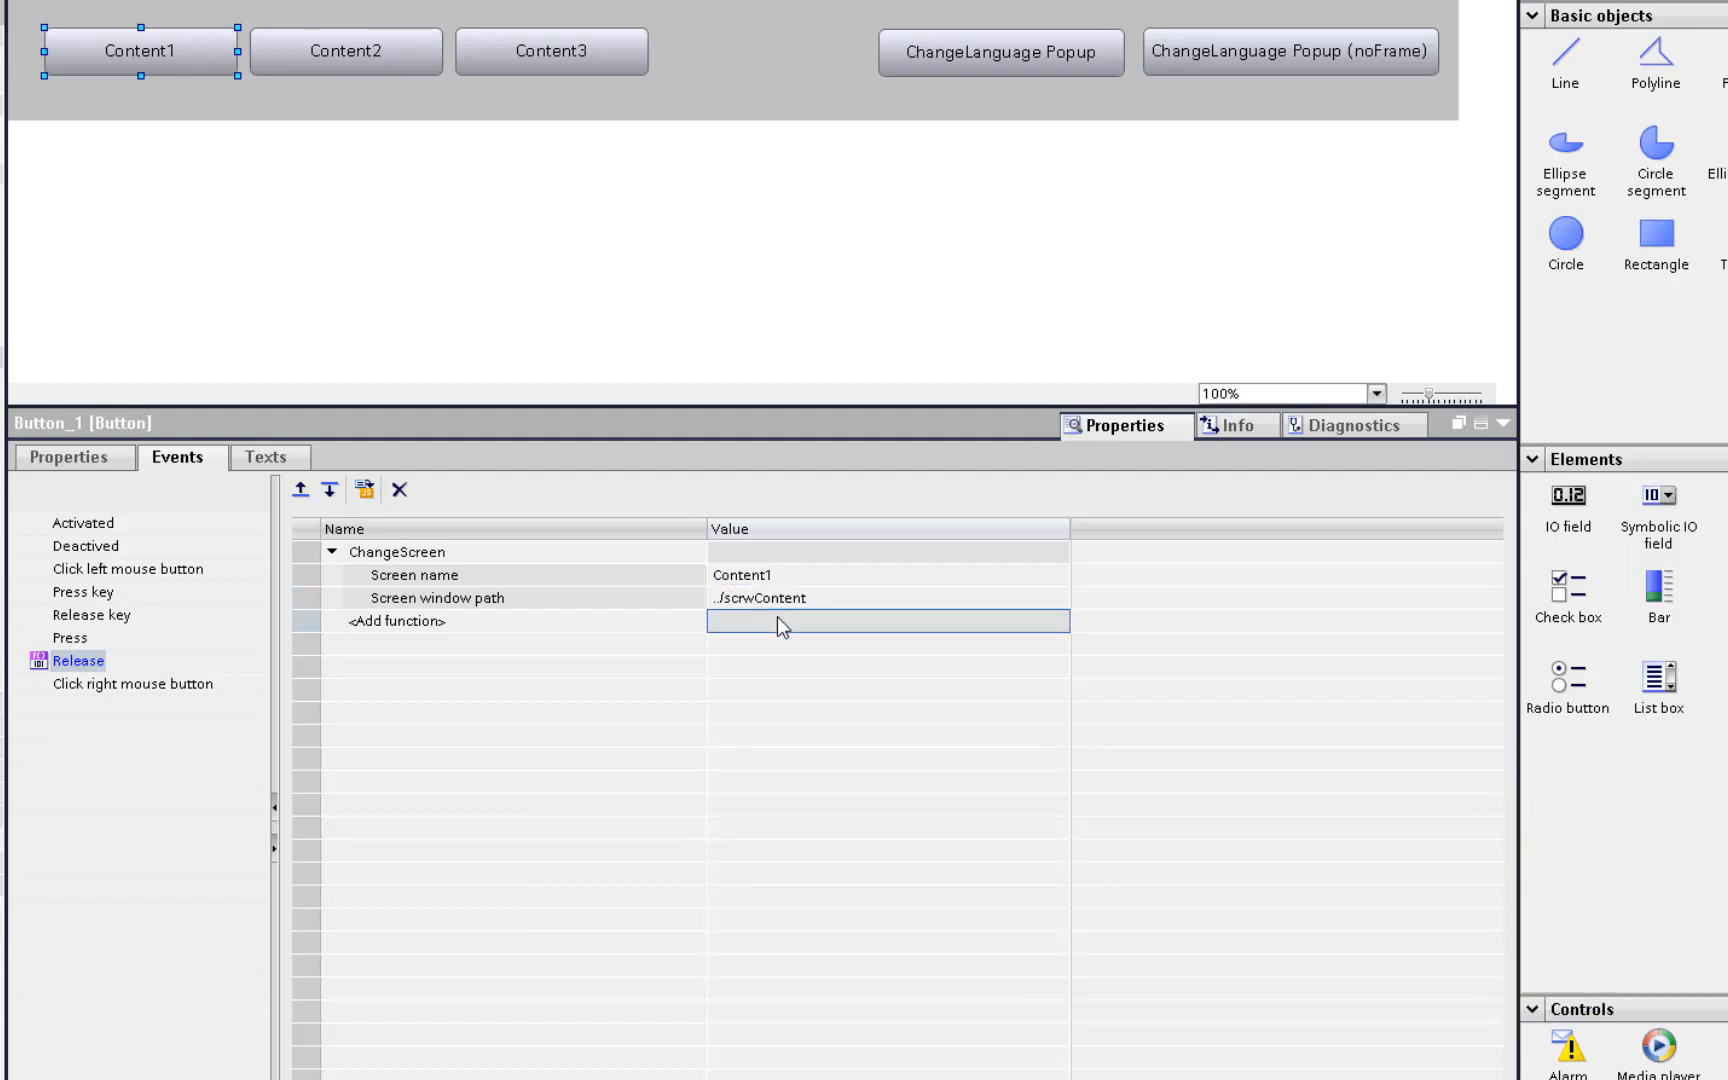
- Add ChangeScreen to the Content2 button's Release event with Content2 as the screen name
left_click(335, 51)
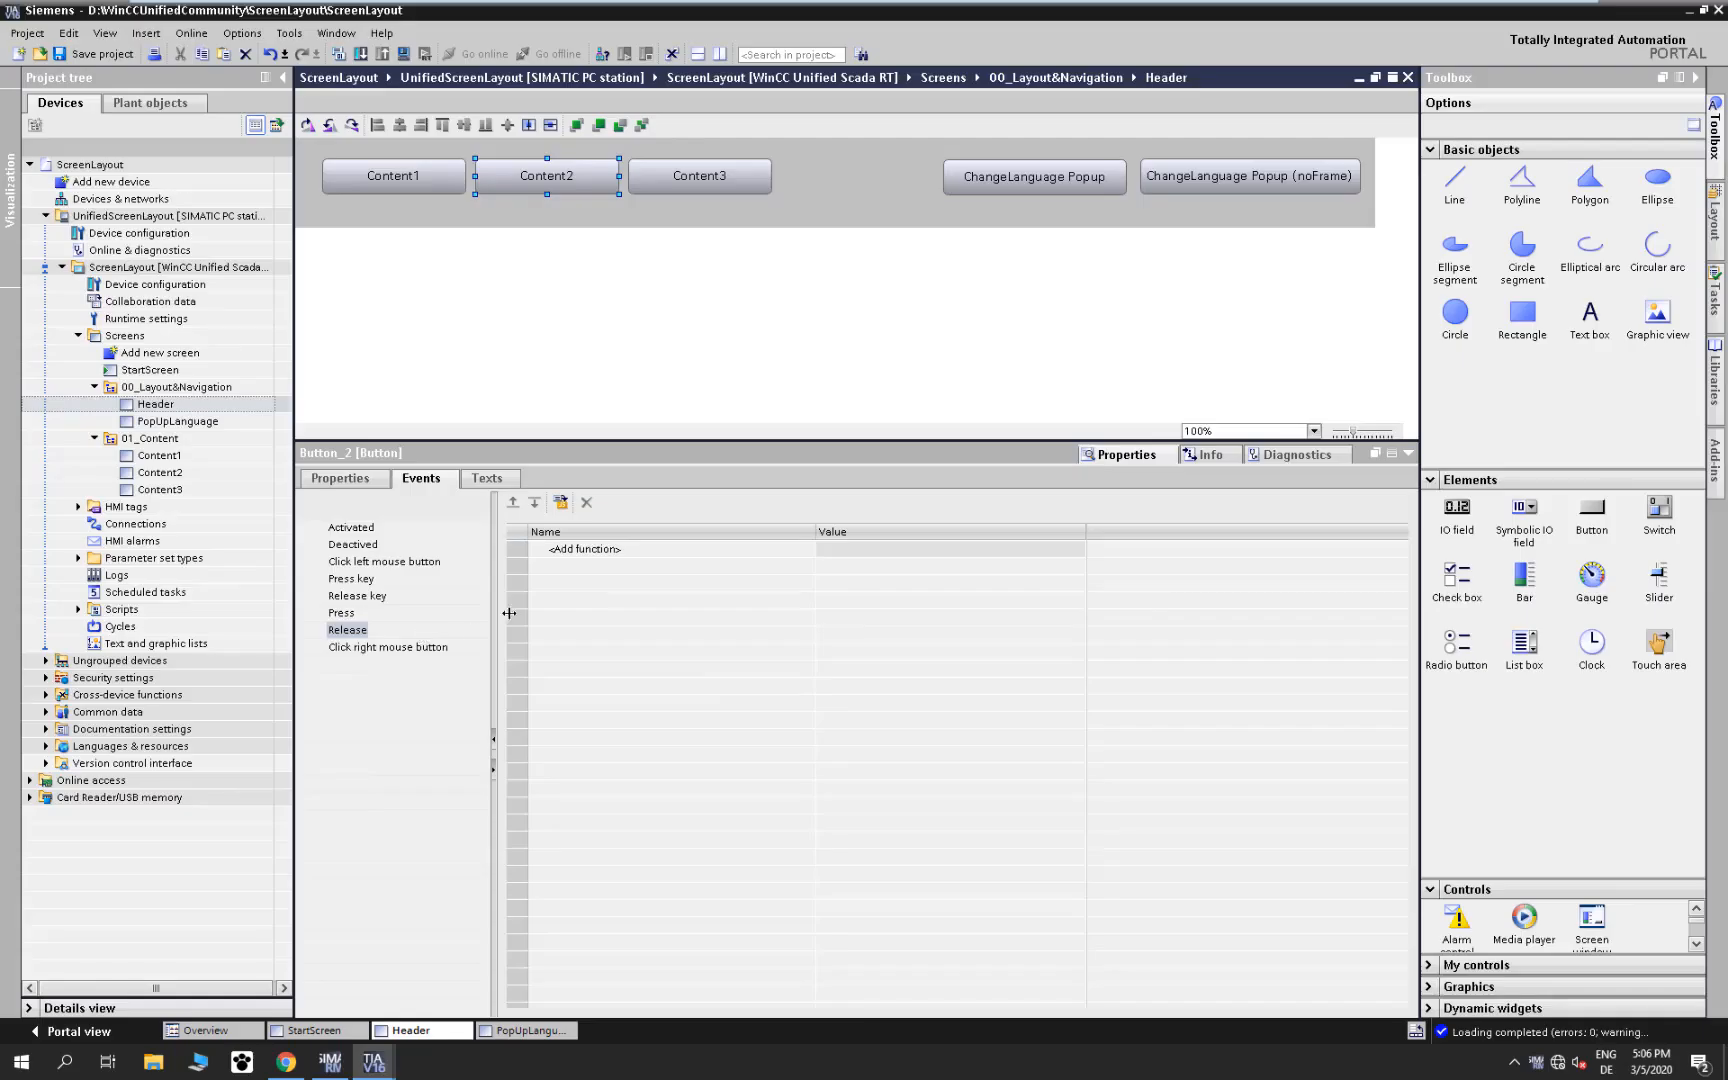
left_click(422, 558)
type("ch")
left_click(622, 568)
left_click(872, 567)
type("con")
left_click(862, 604)
- Make the Content2 button's screen window path a string value and set it to ../scrwContent
left_click(1073, 584)
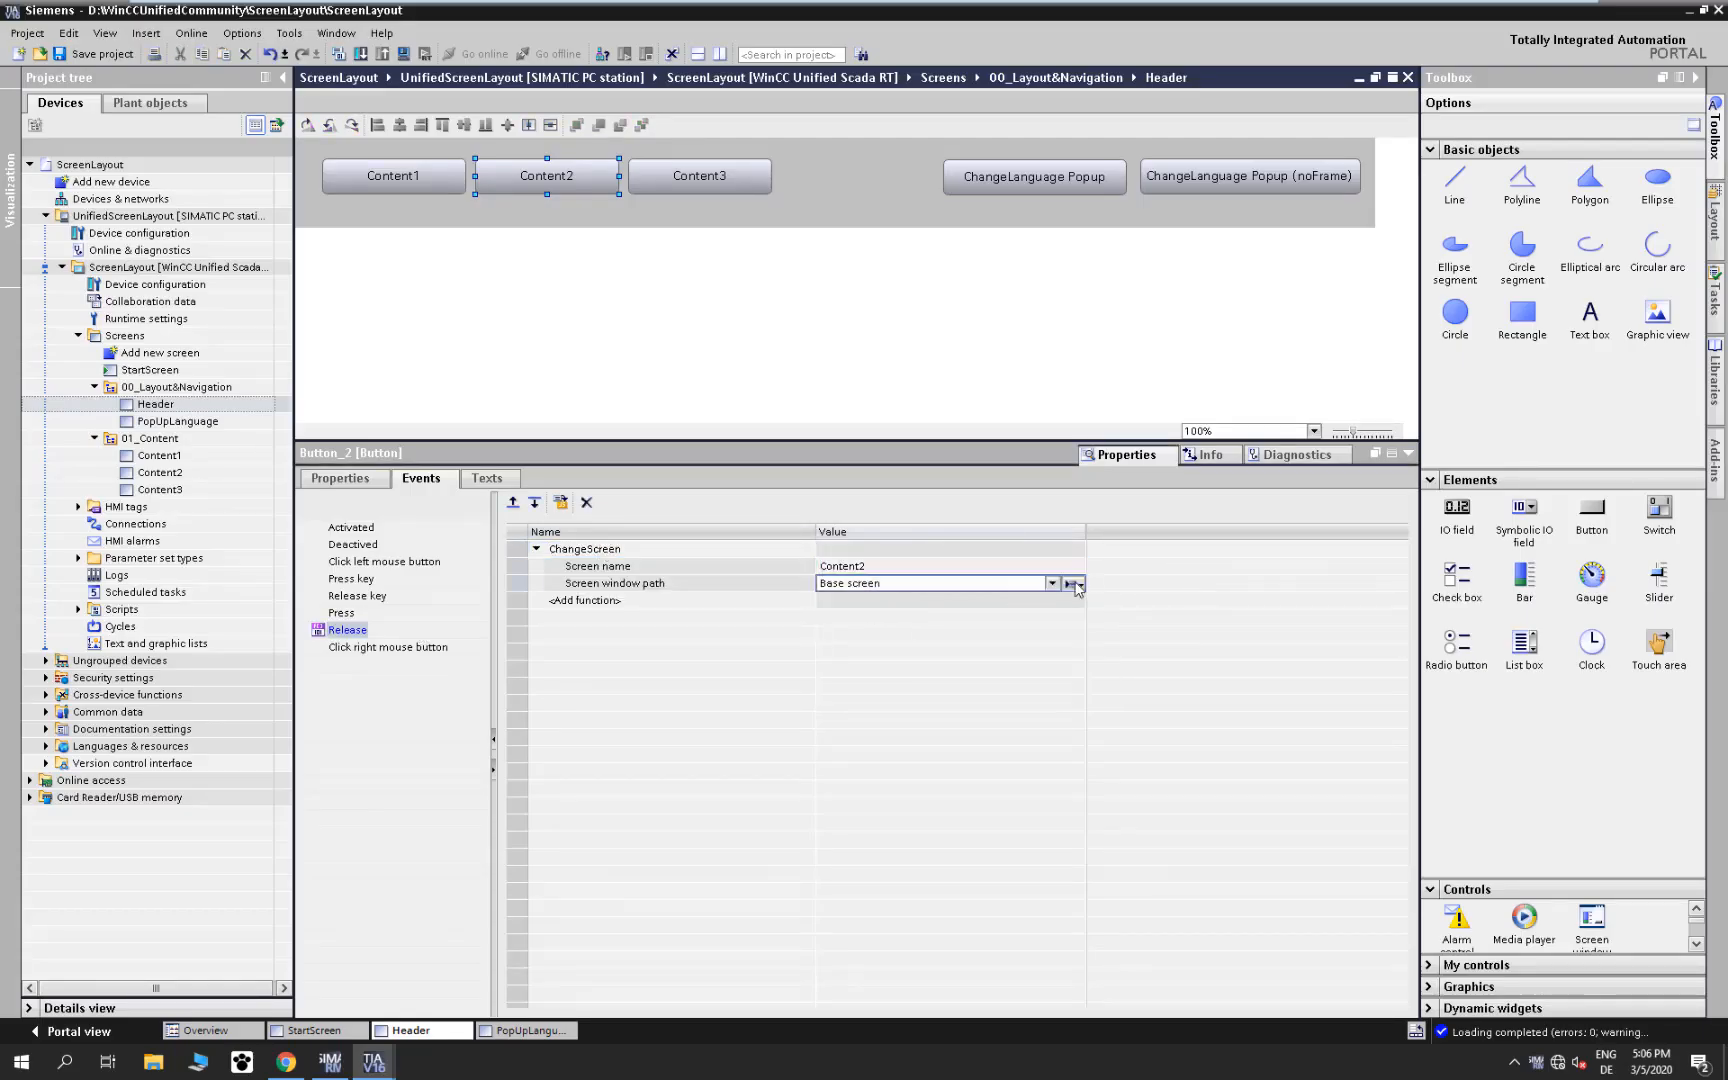
left_click(1075, 584)
left_click(1095, 618)
type("../scrwContent")
key("Return")
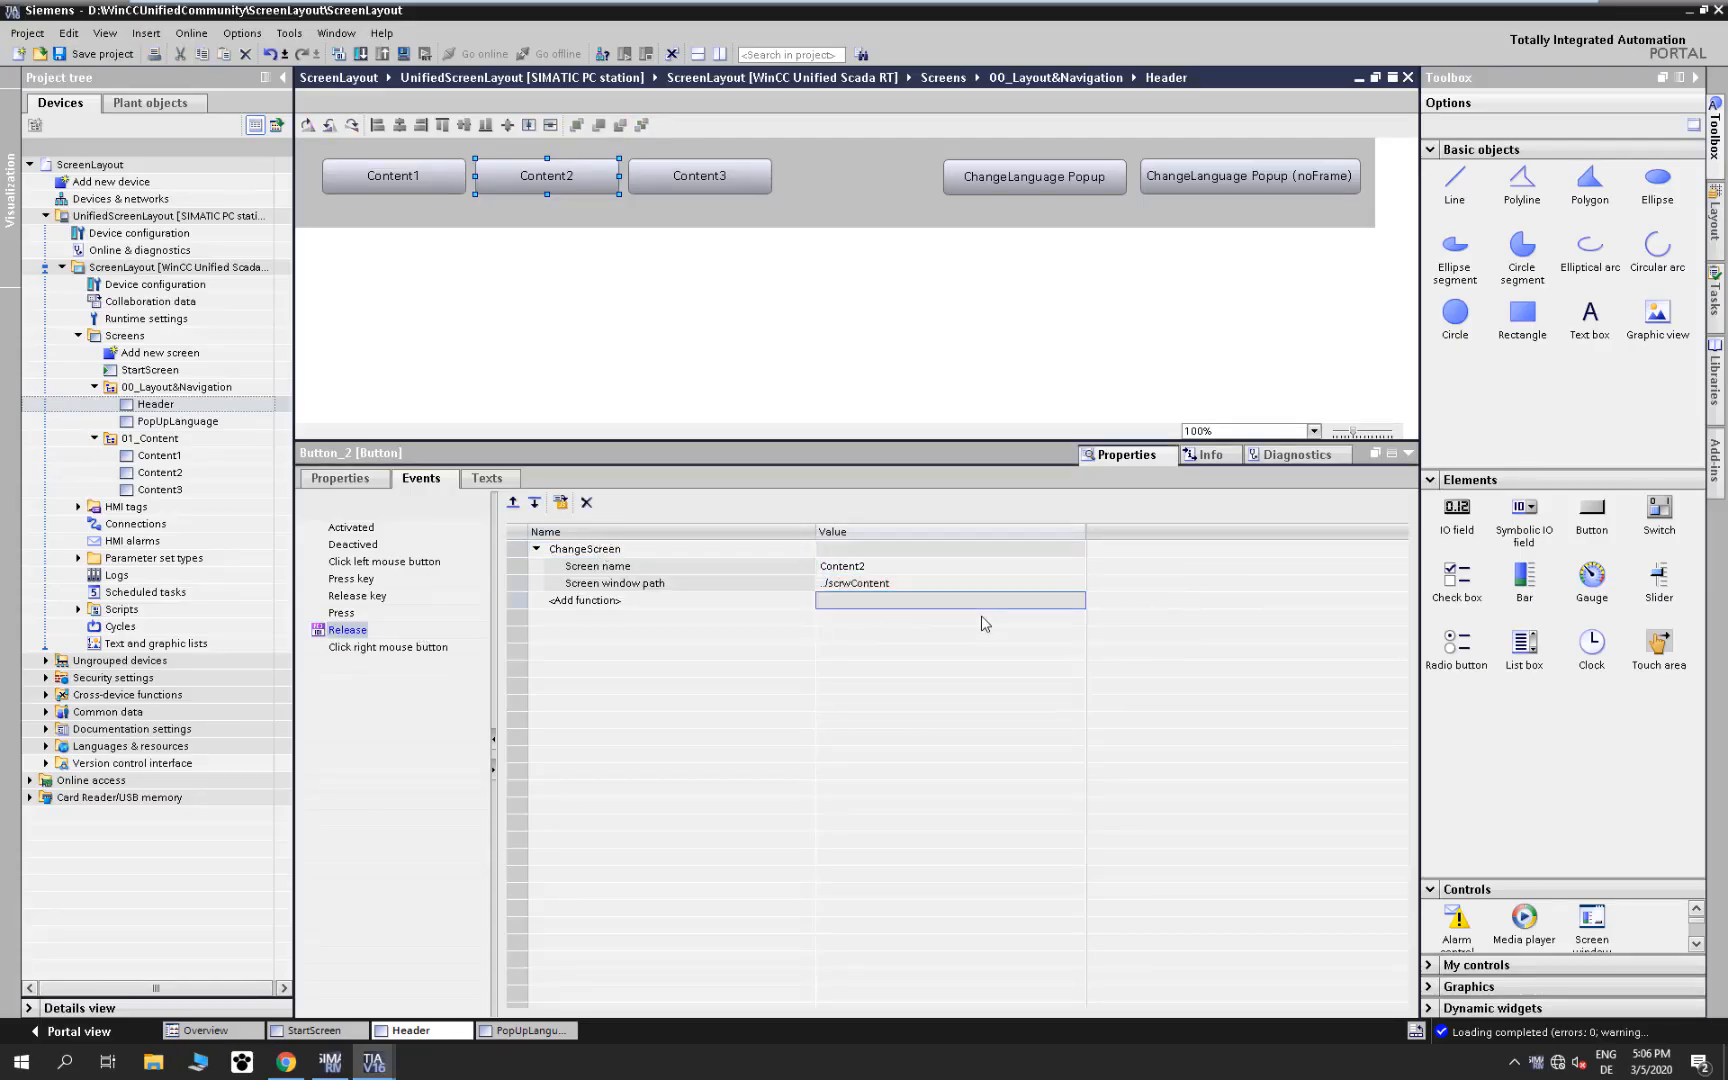
- Convert the Content3 button's Release event to a script and prepare an indented blank line inside its function body
left_click(706, 178)
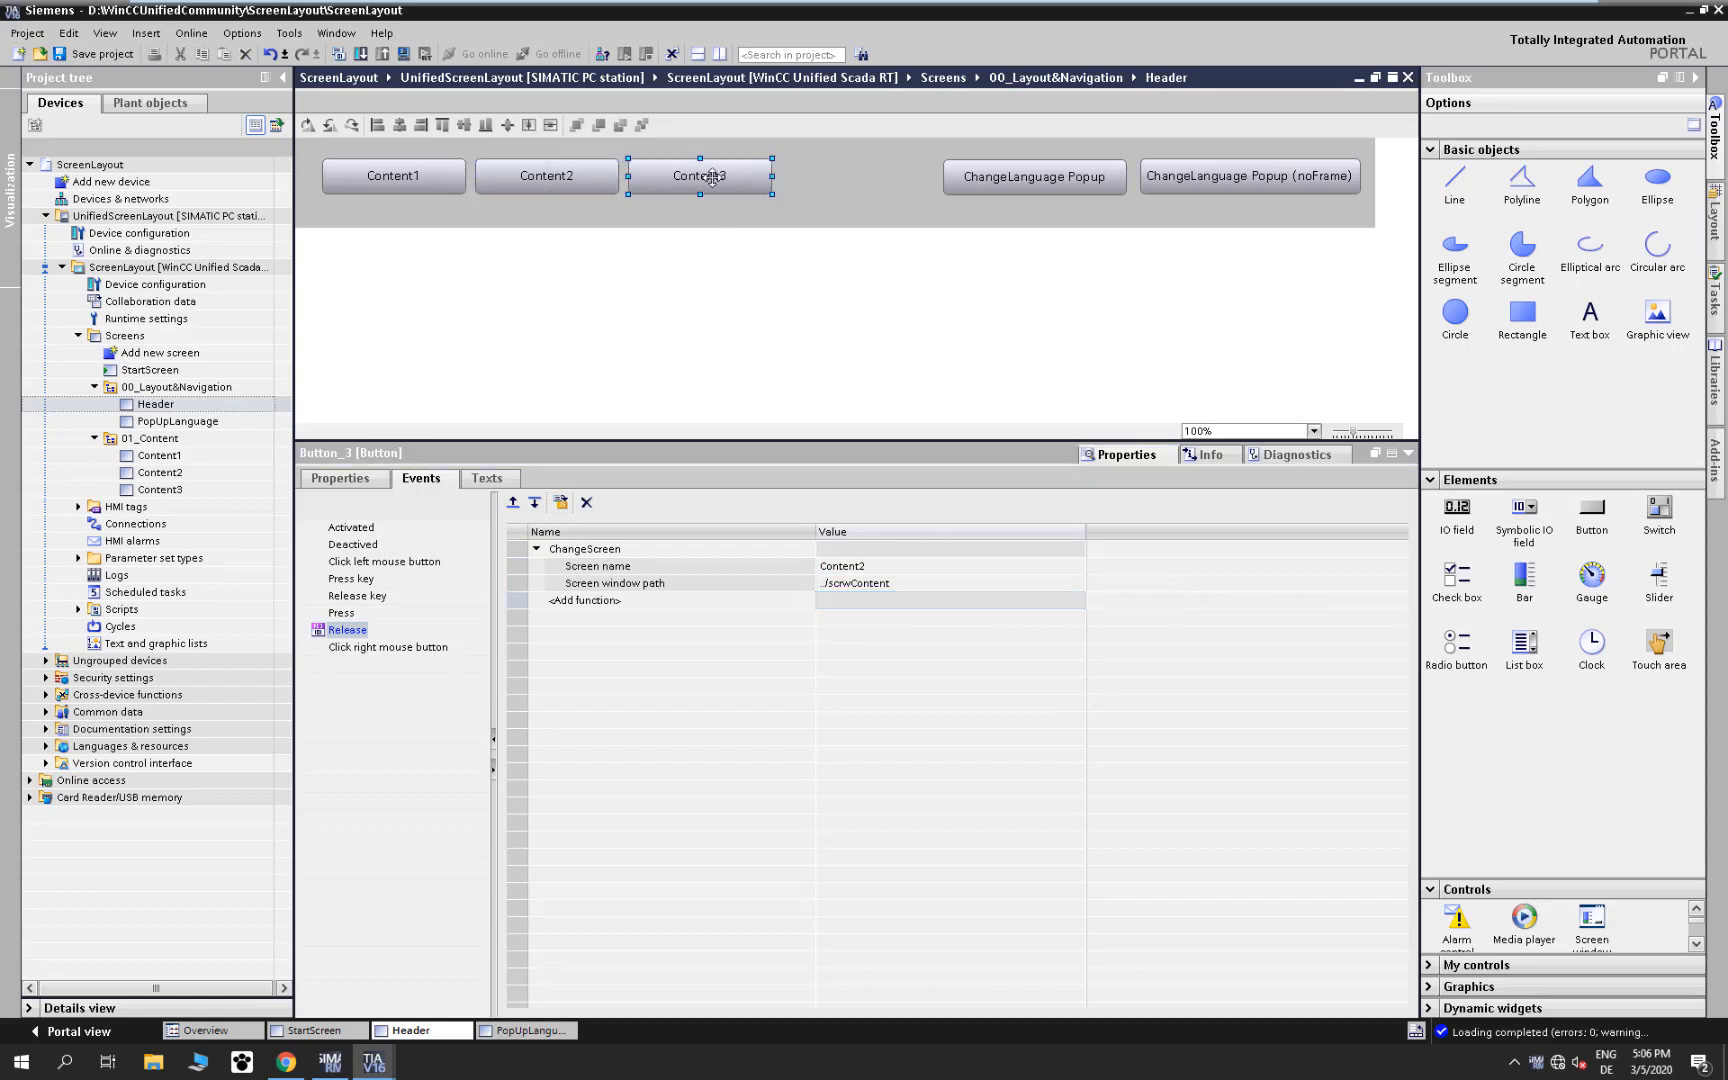
left_click(561, 502)
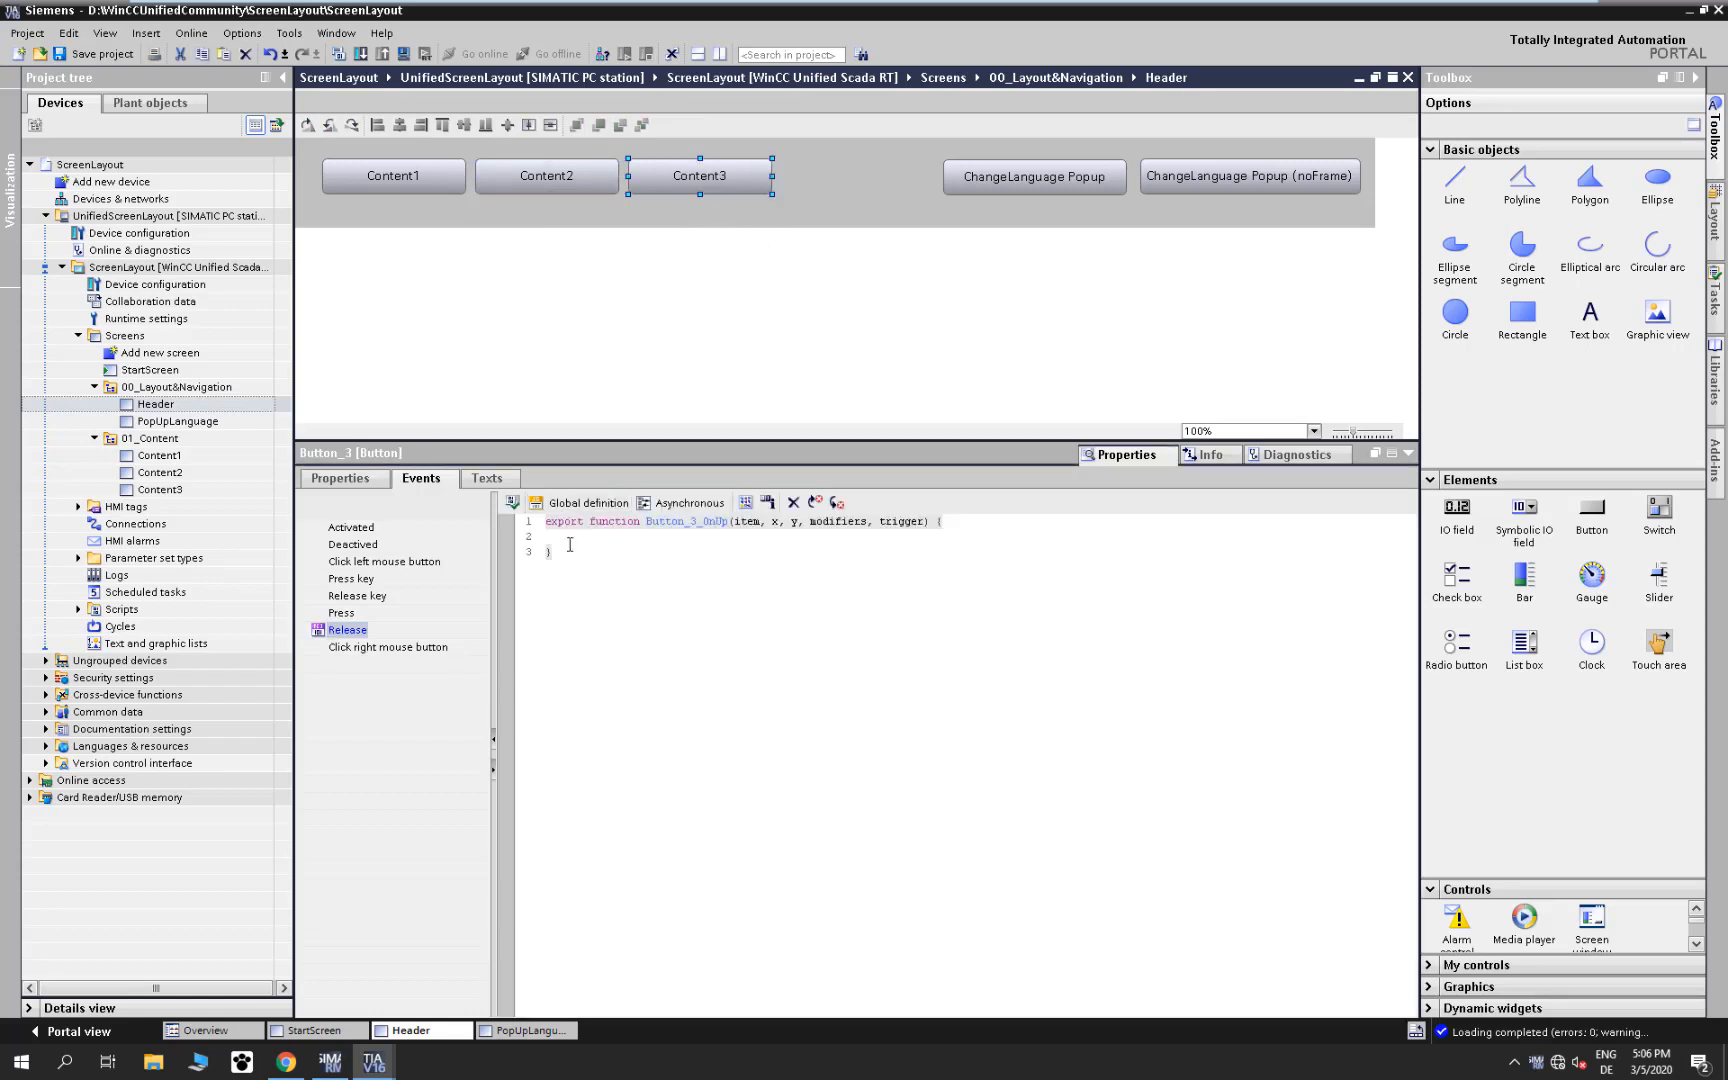
key("Return")
key("Return")
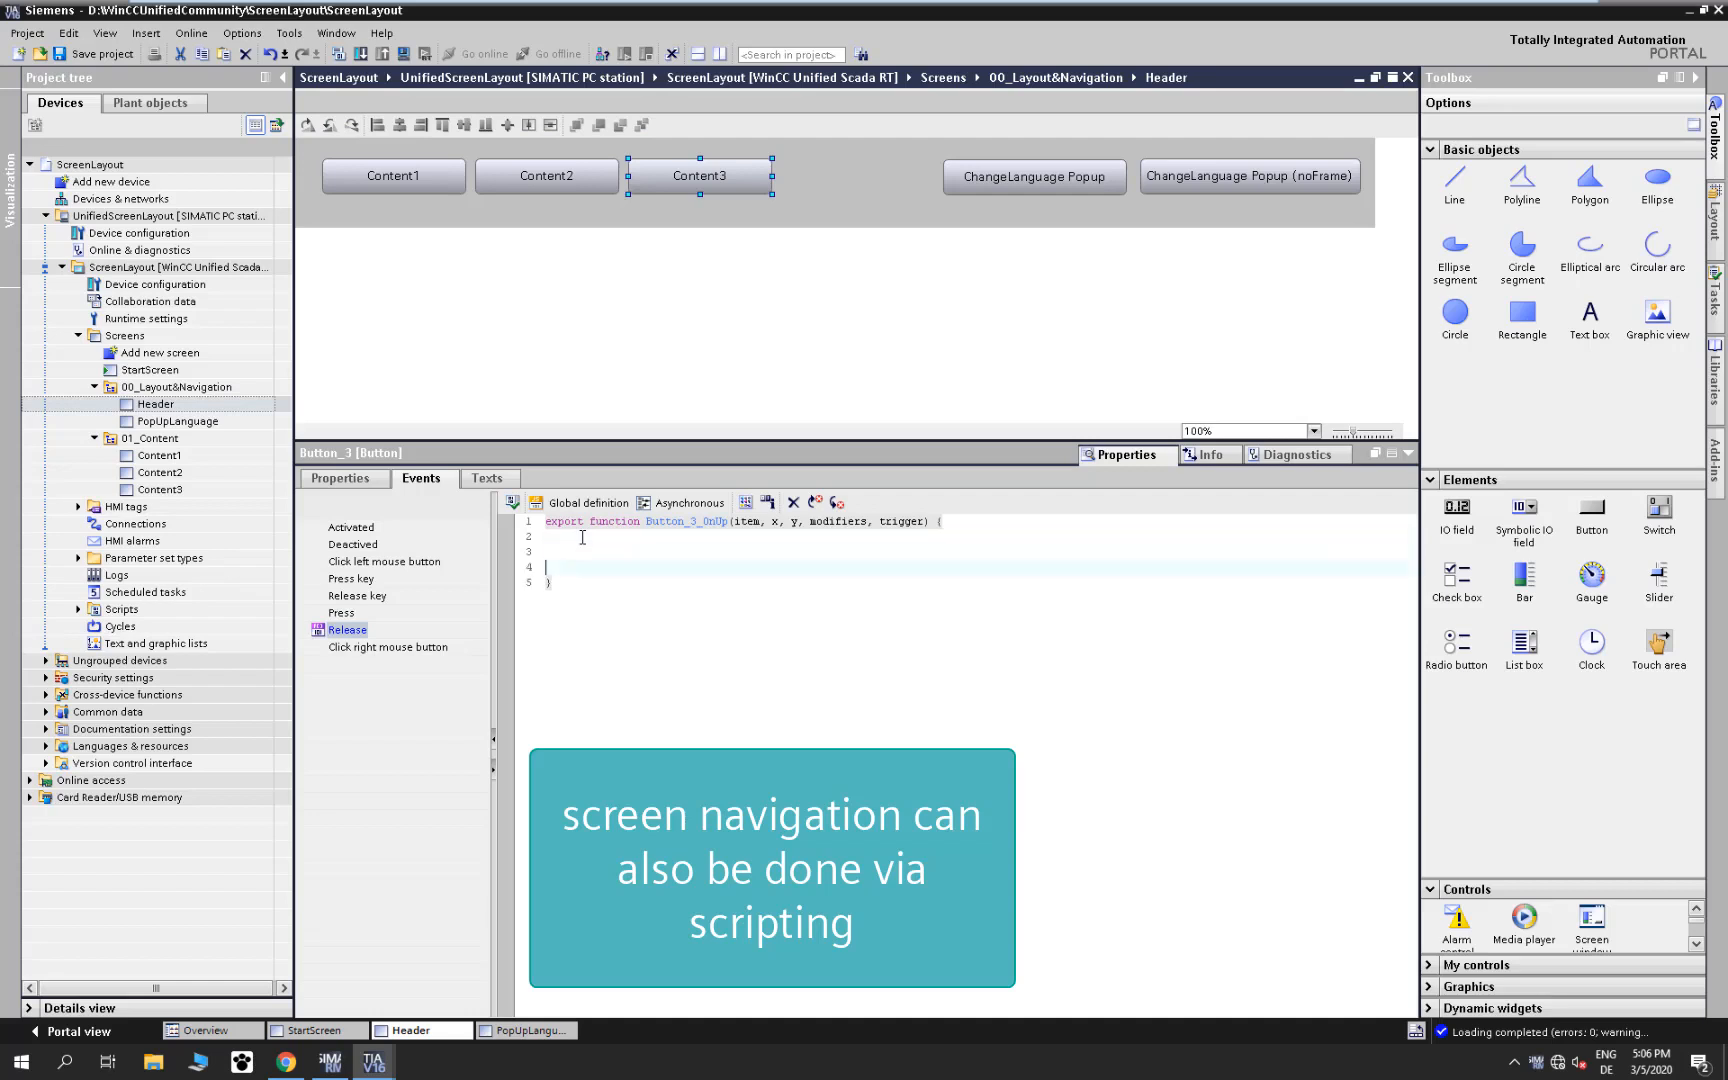
key("Up")
key("Tab")
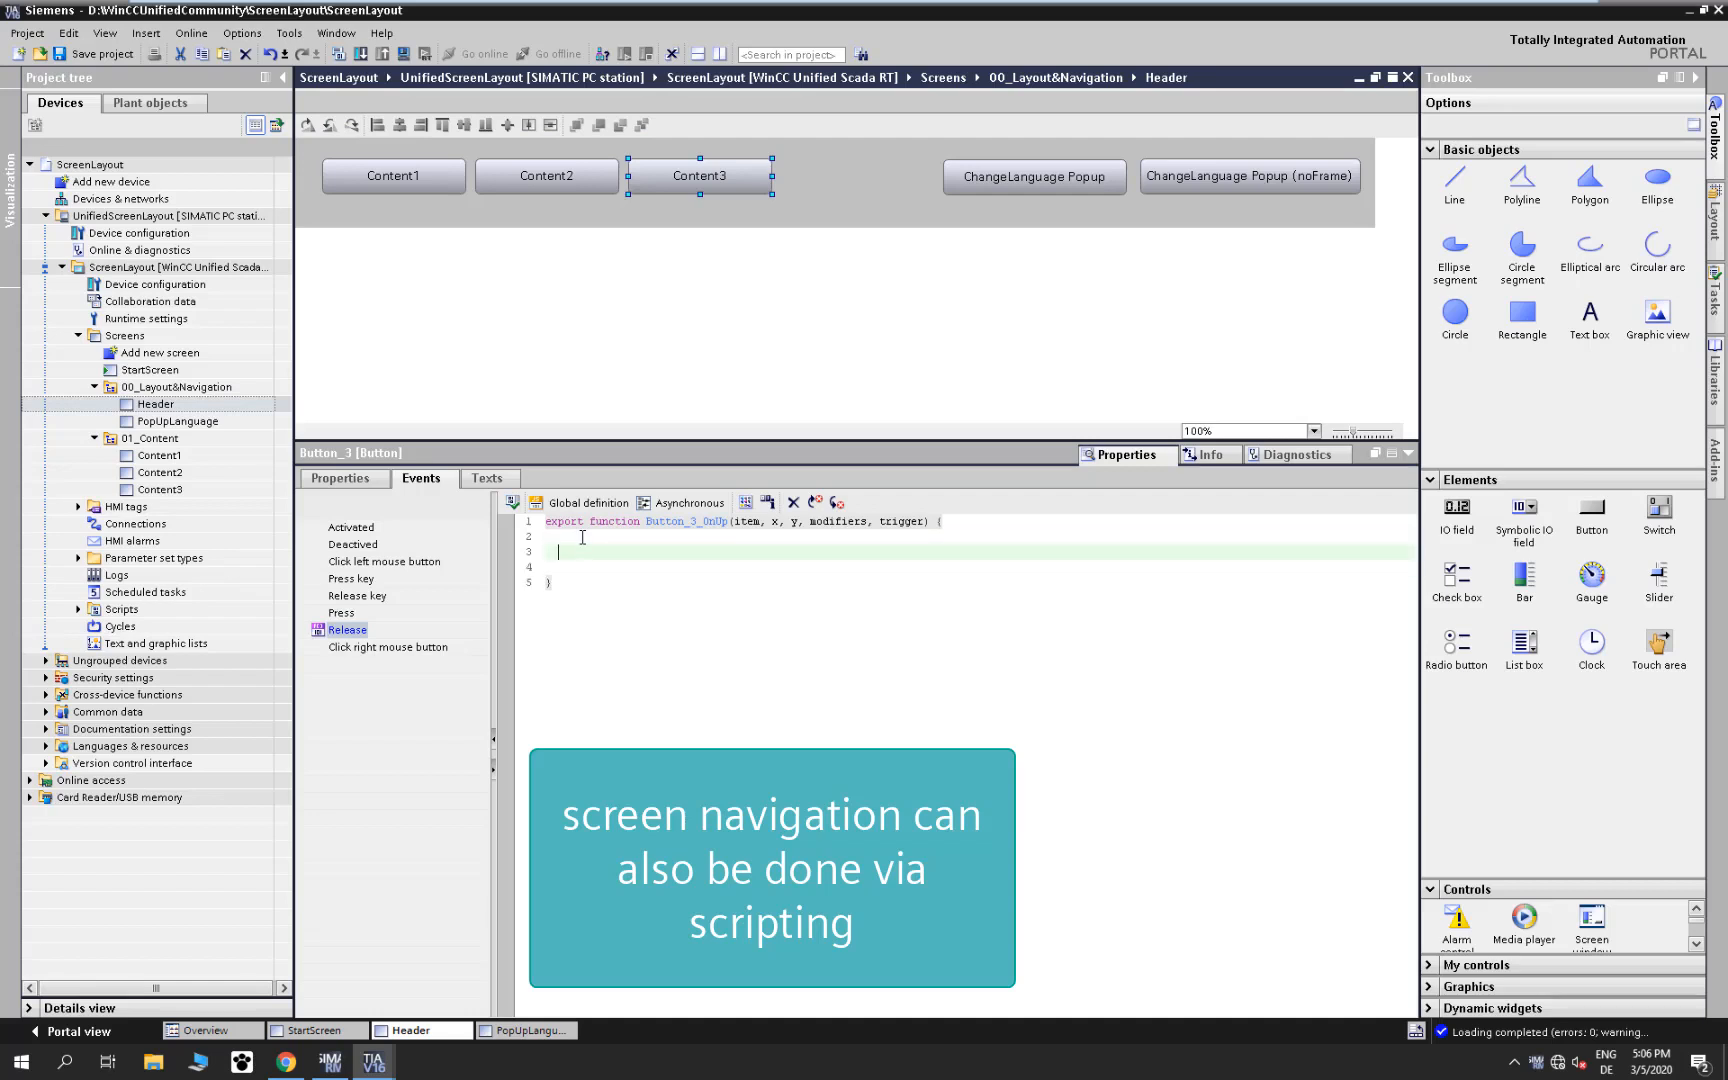
- Write the statement Screen.FindItem("../scrwContent").Screen = "Content3"; in the Content3 button's Release script
type("sc")
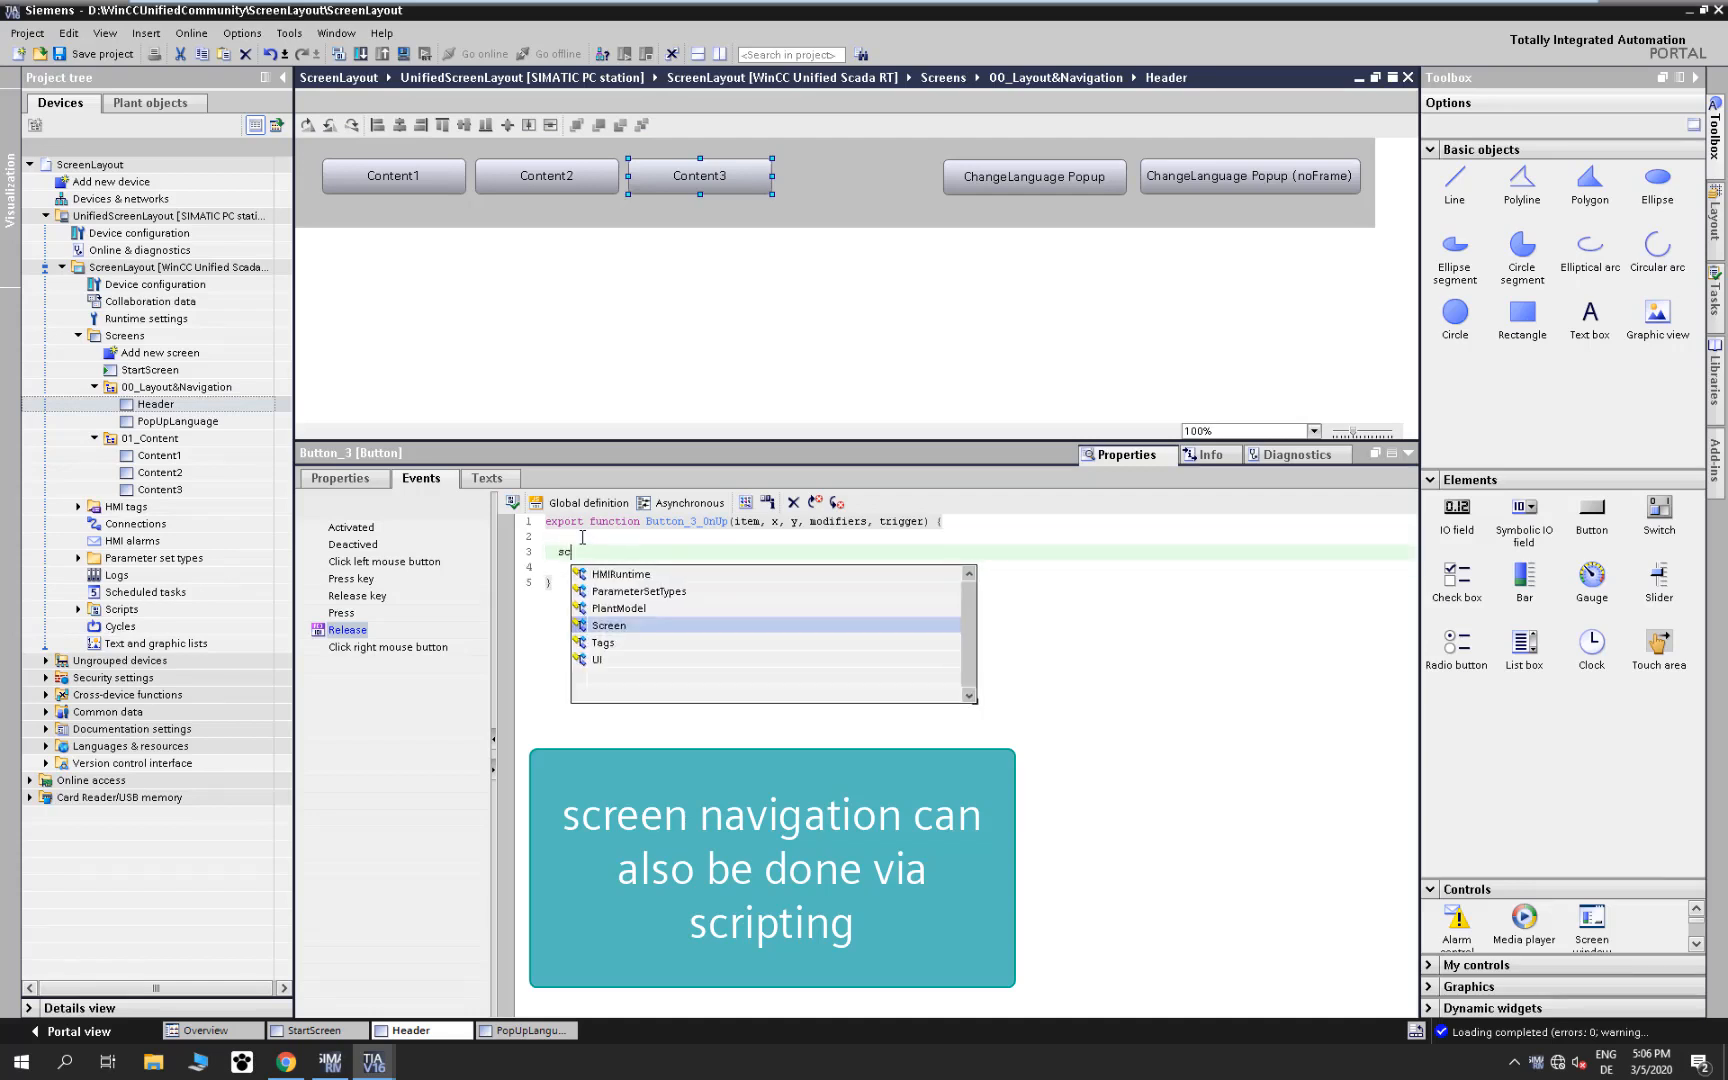
key("Return")
type(".")
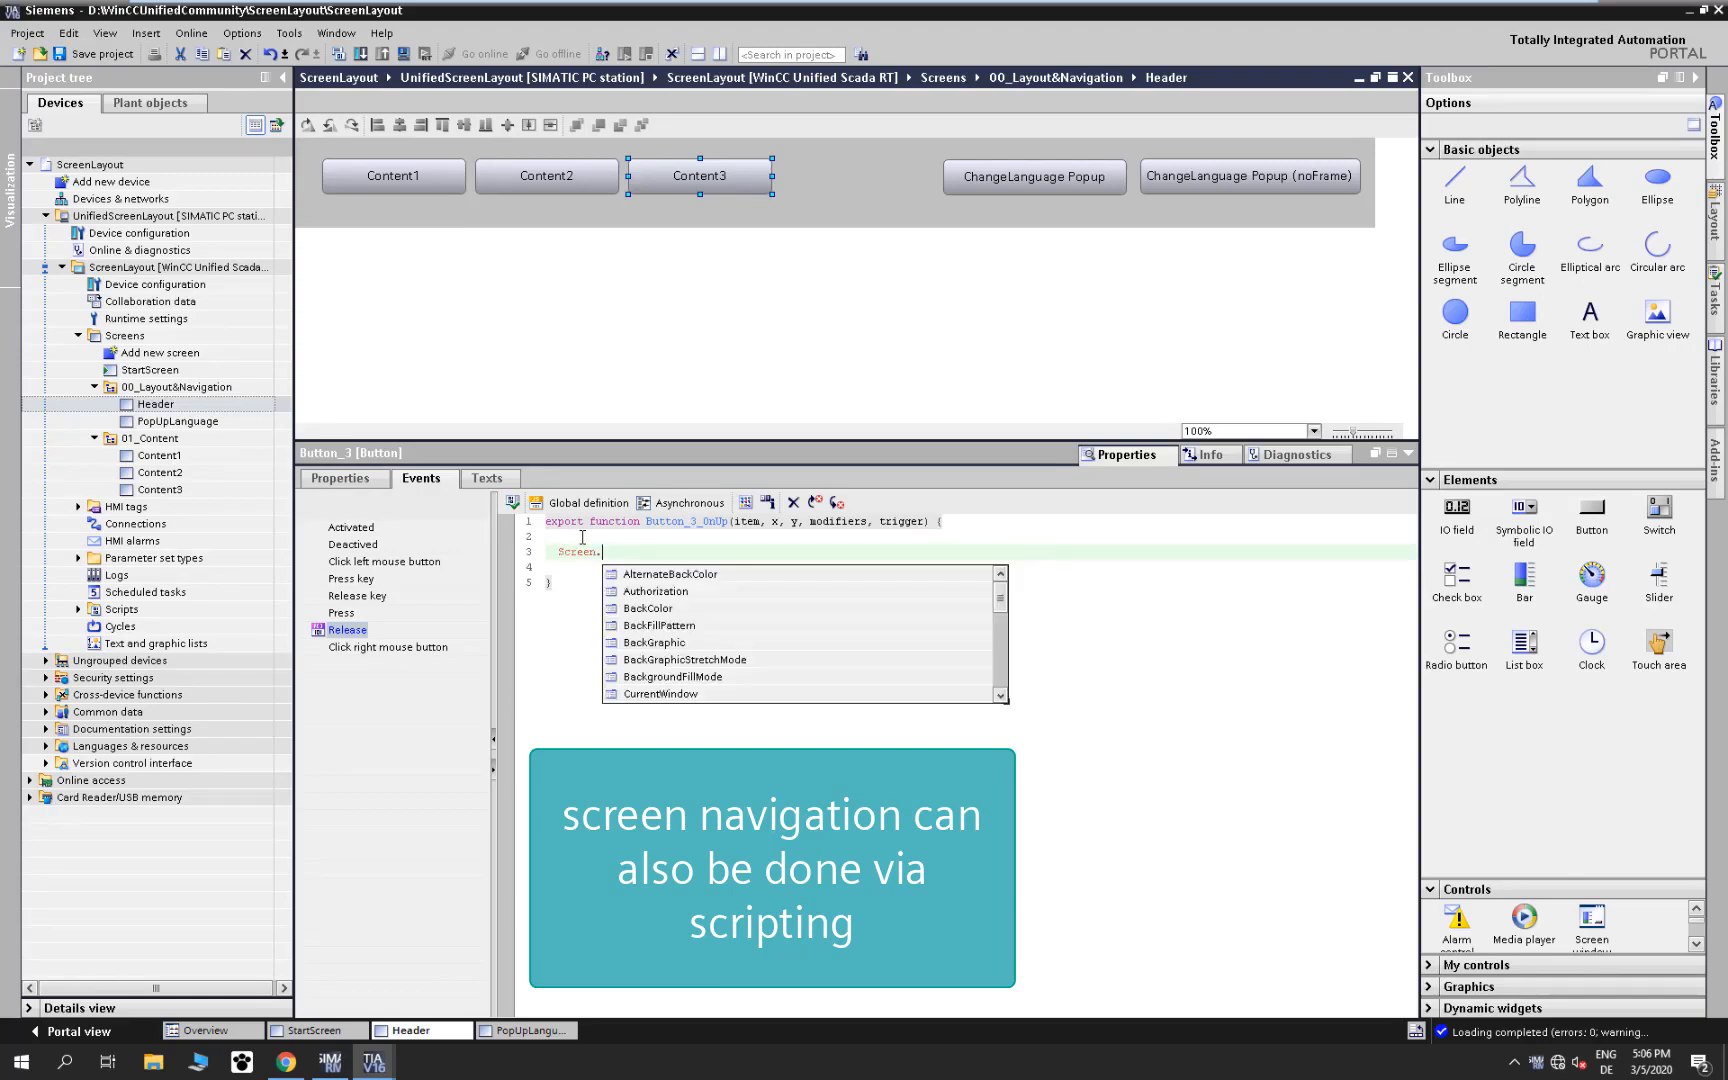
type("fin")
key("Return")
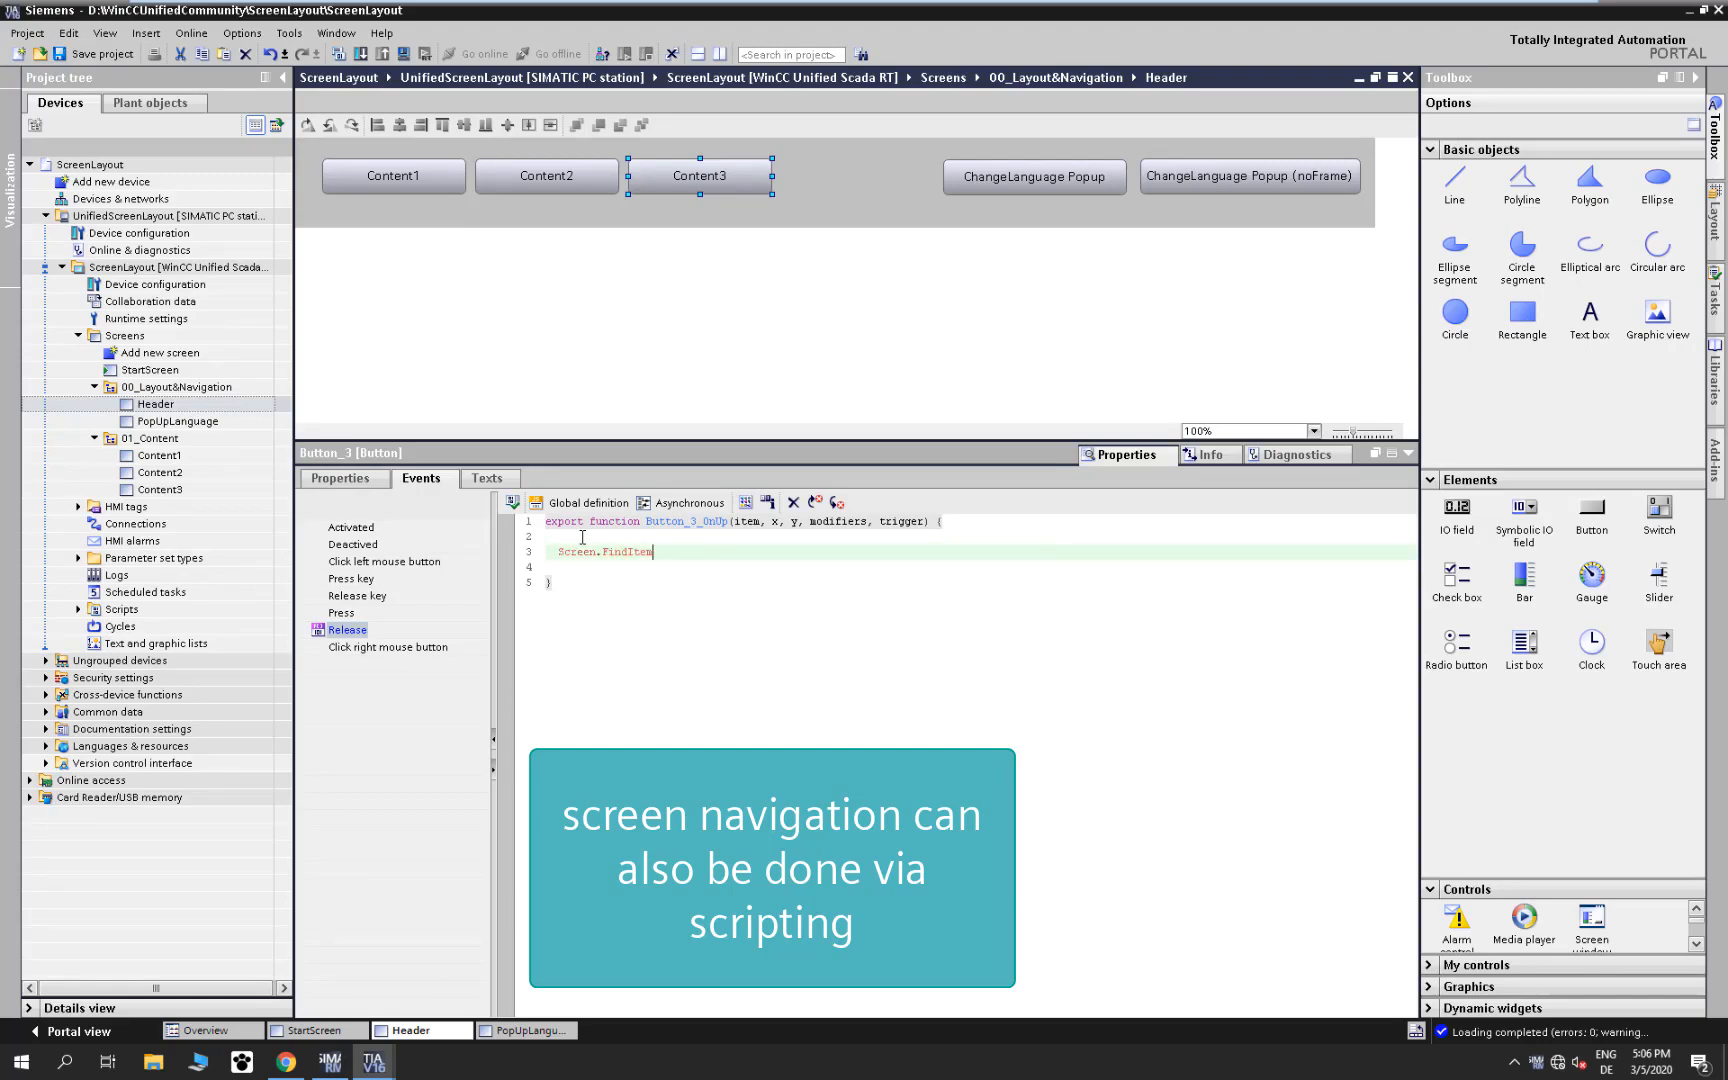
type("(\"")
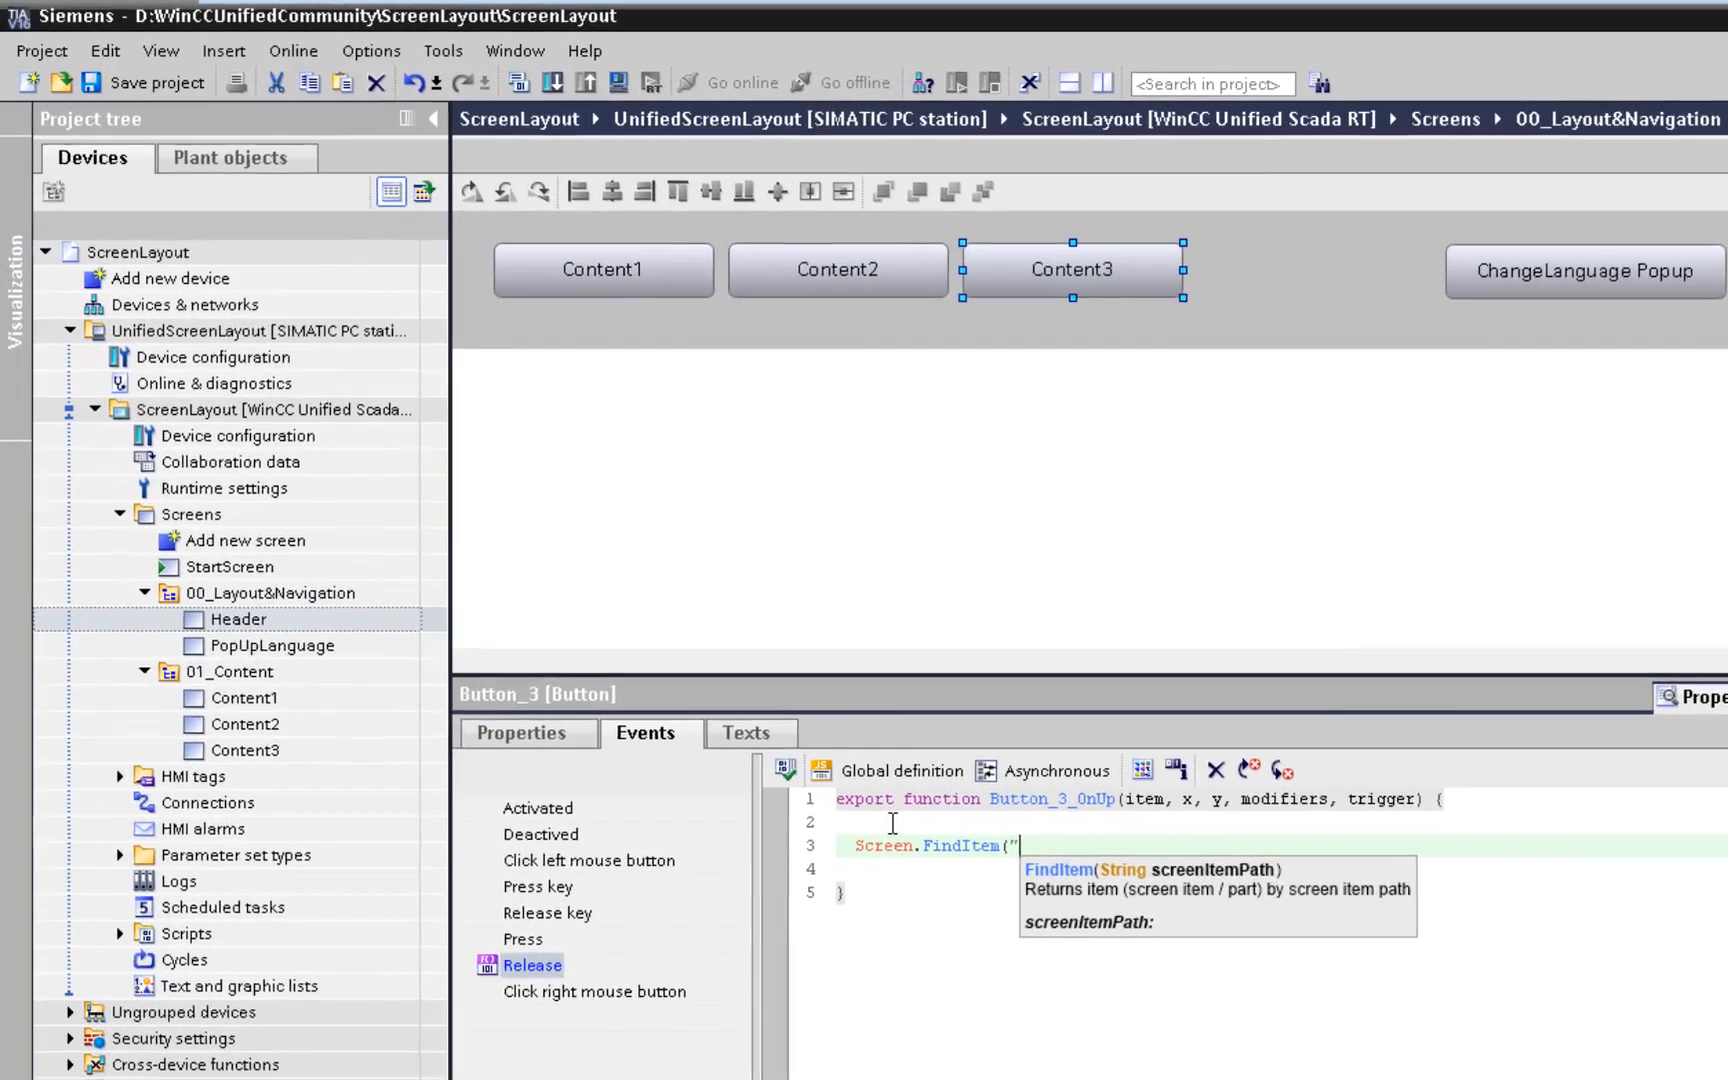
type("../")
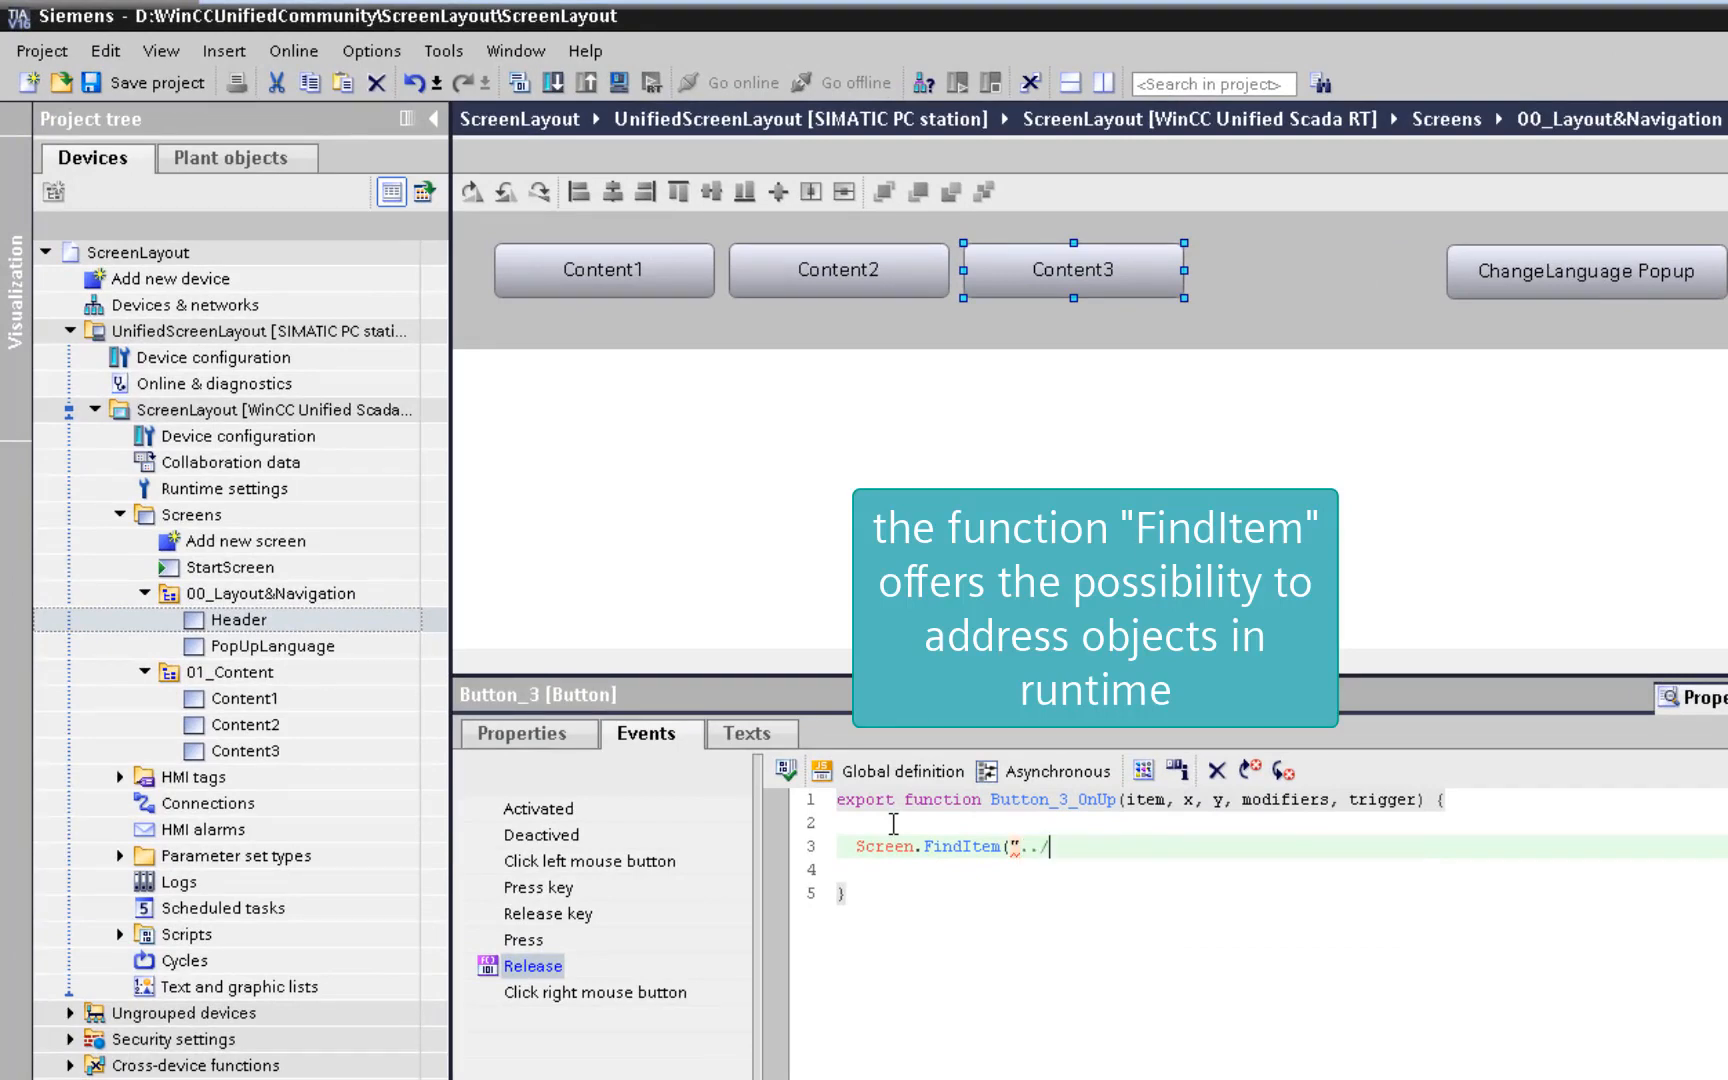
type("scrwContent\").Screen")
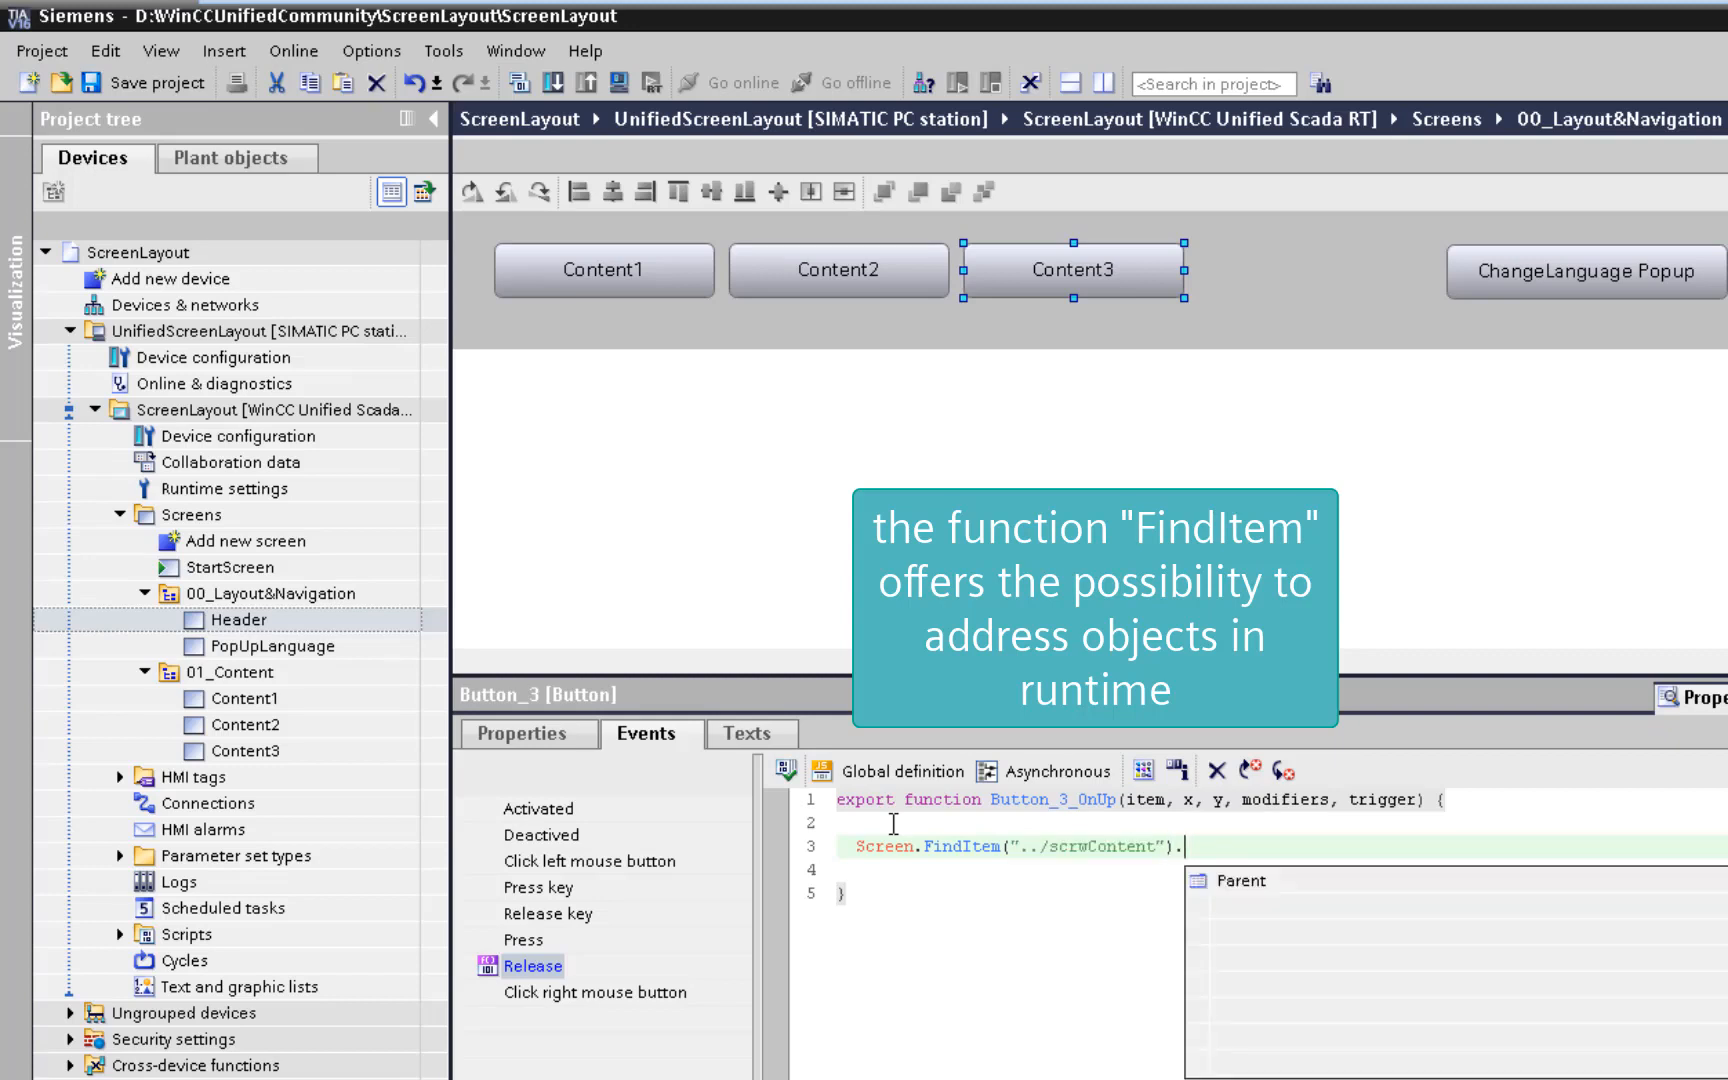
type(" = \"")
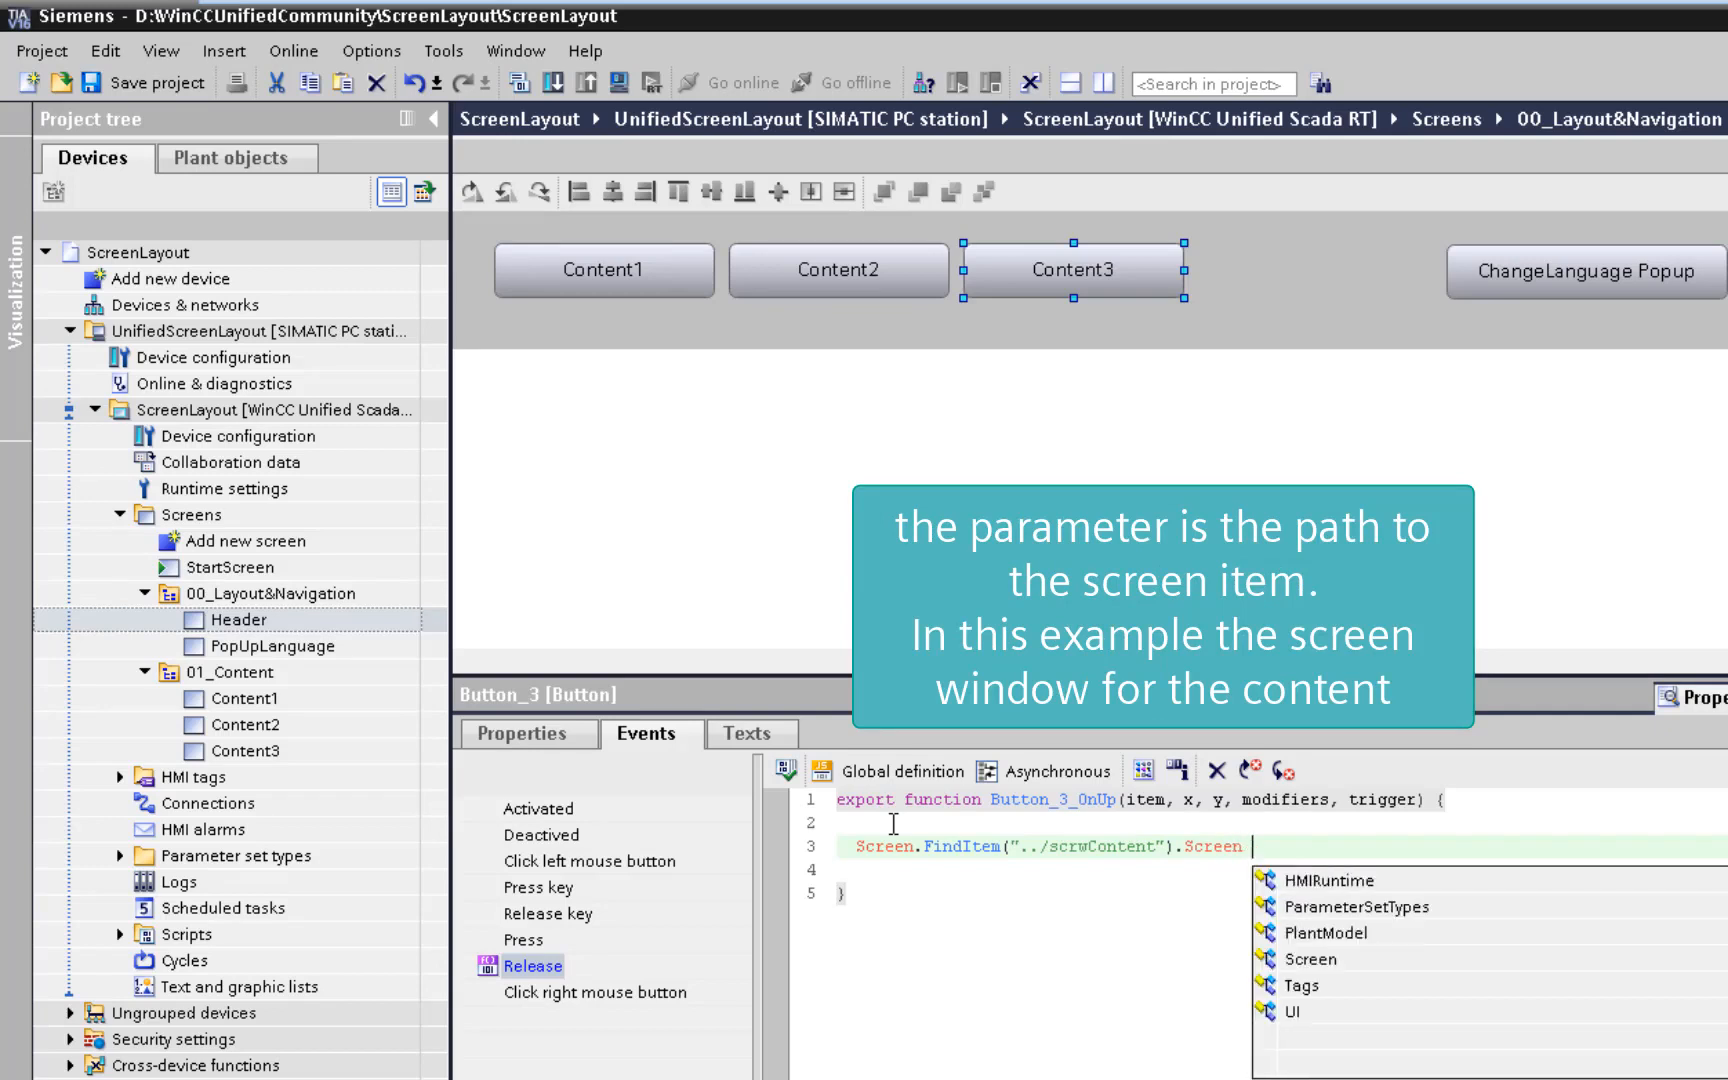
type("Content")
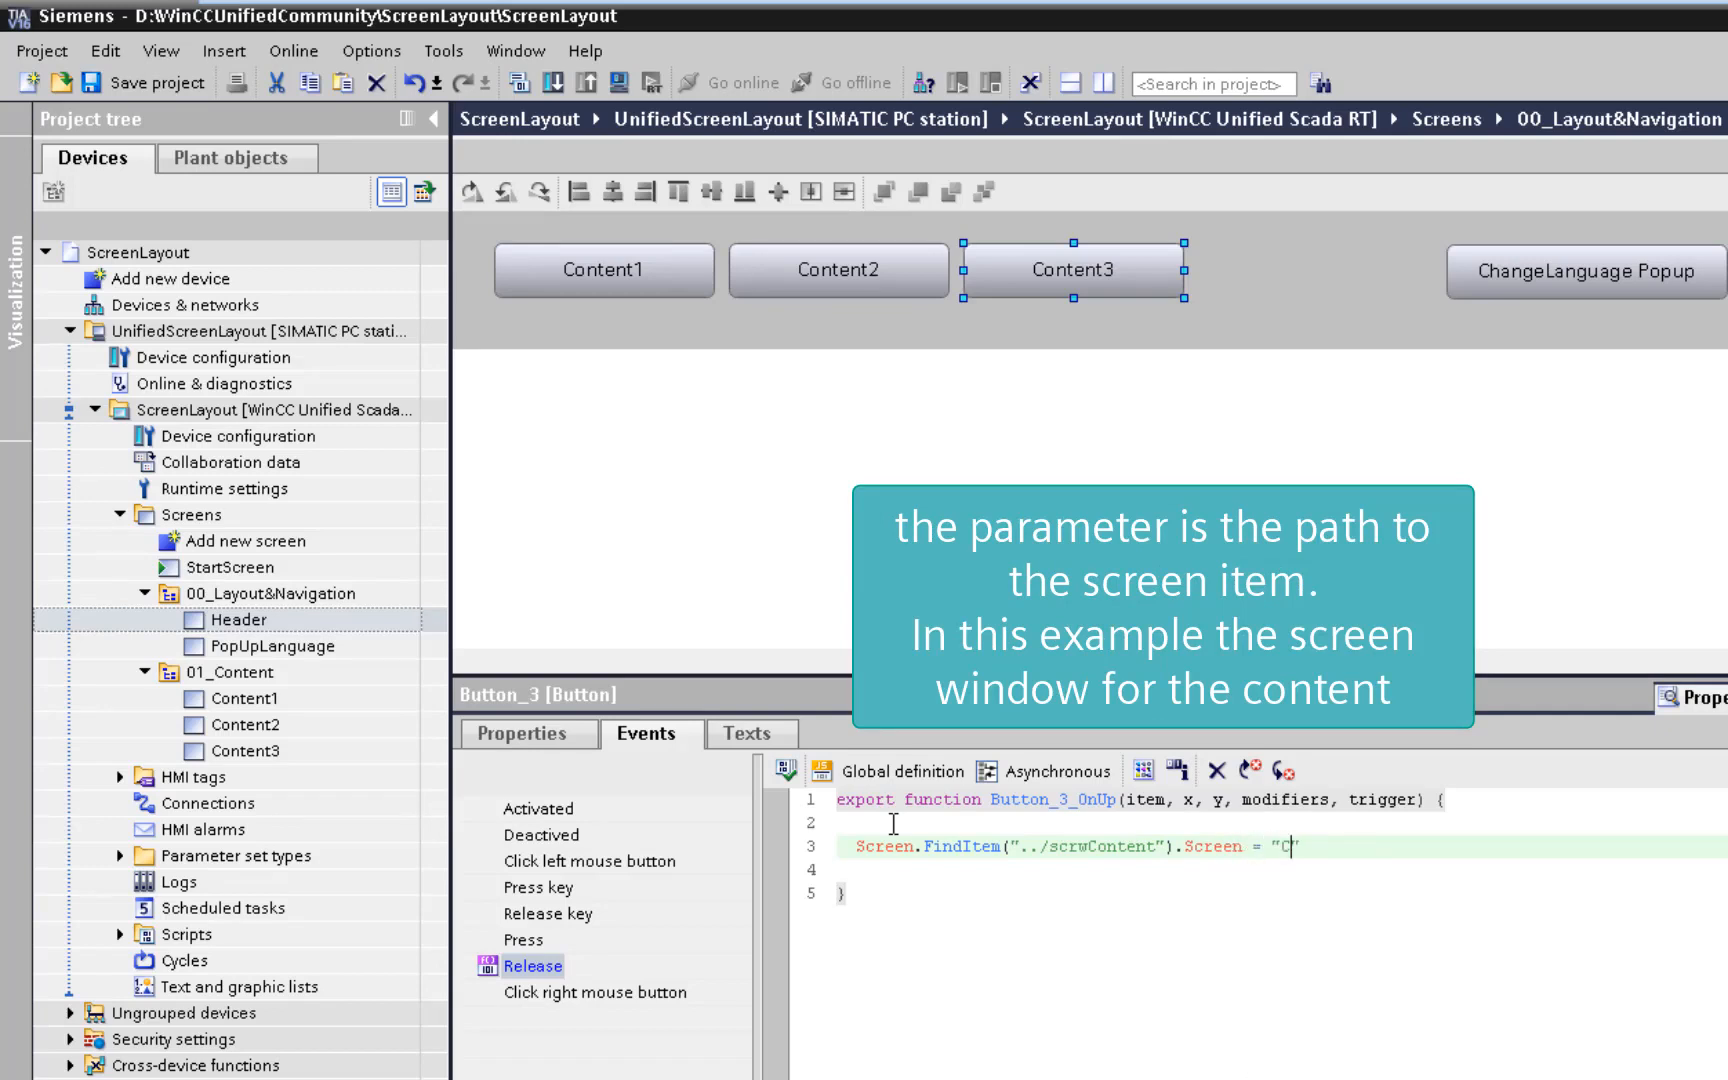
type("3\";")
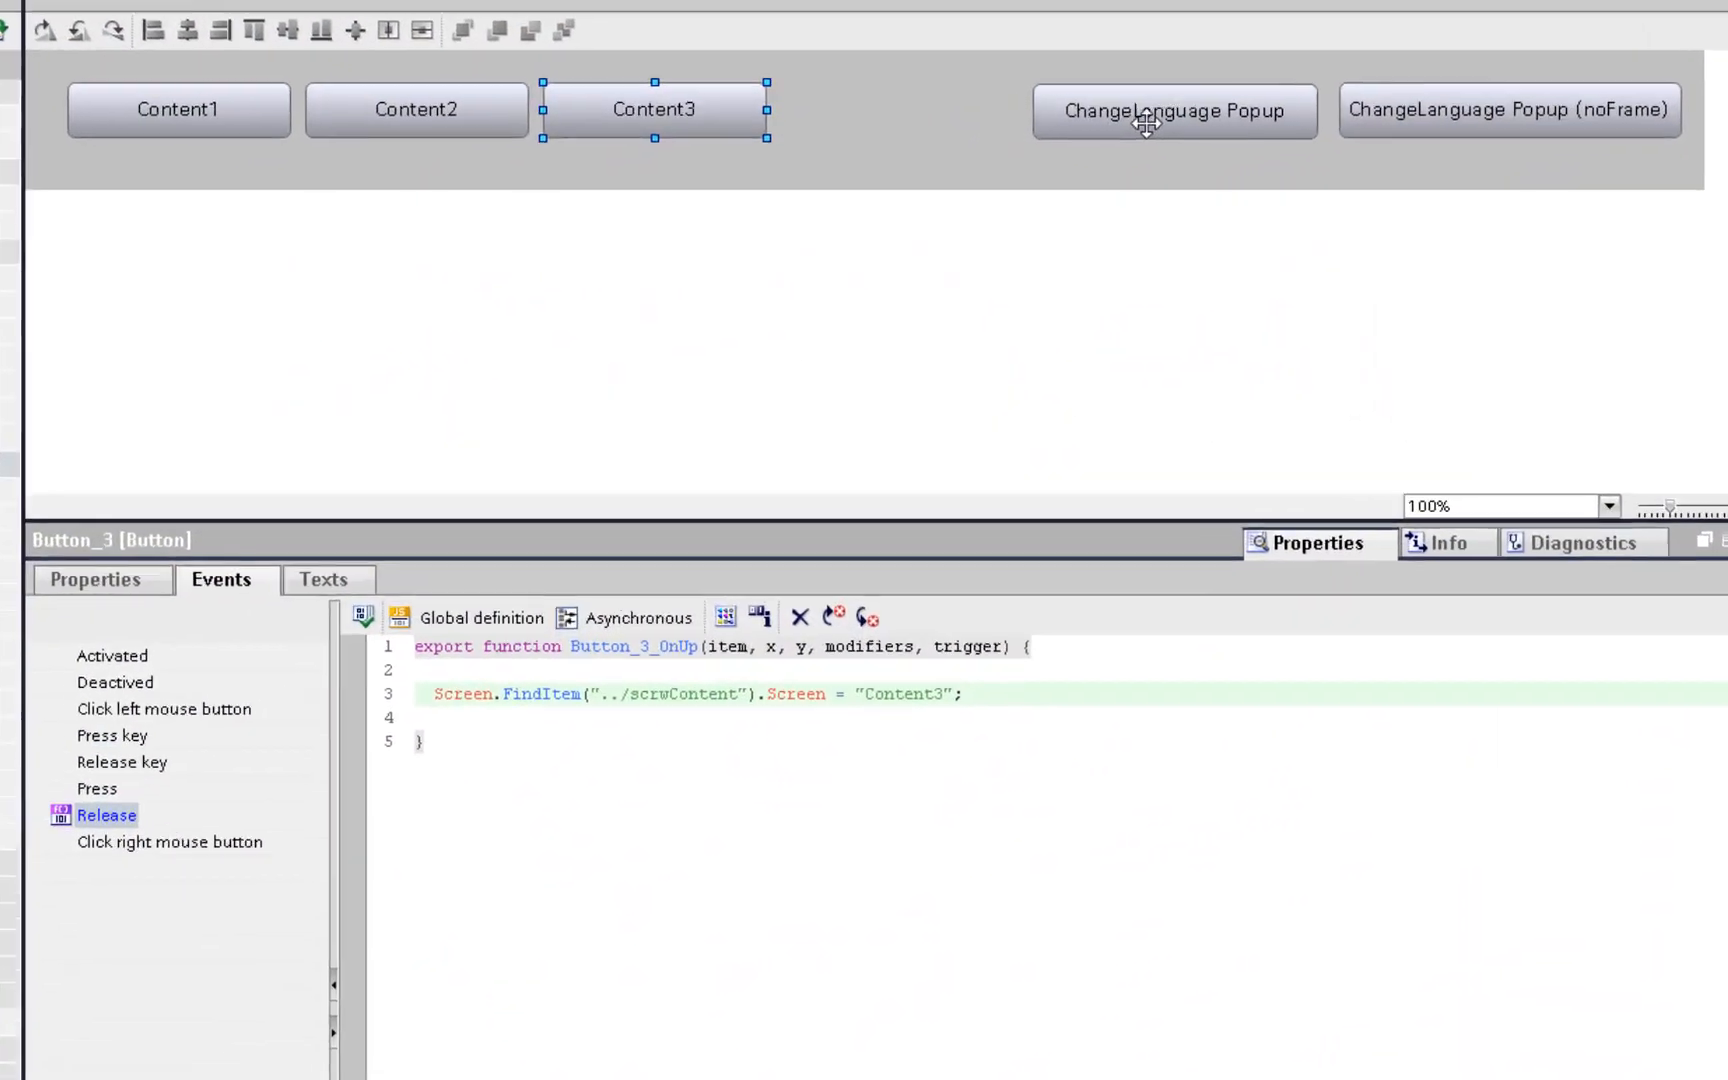
- Add the OpenScreenInPopup function to the Release event of the ChangeLanguage Popup button
left_click(1146, 122)
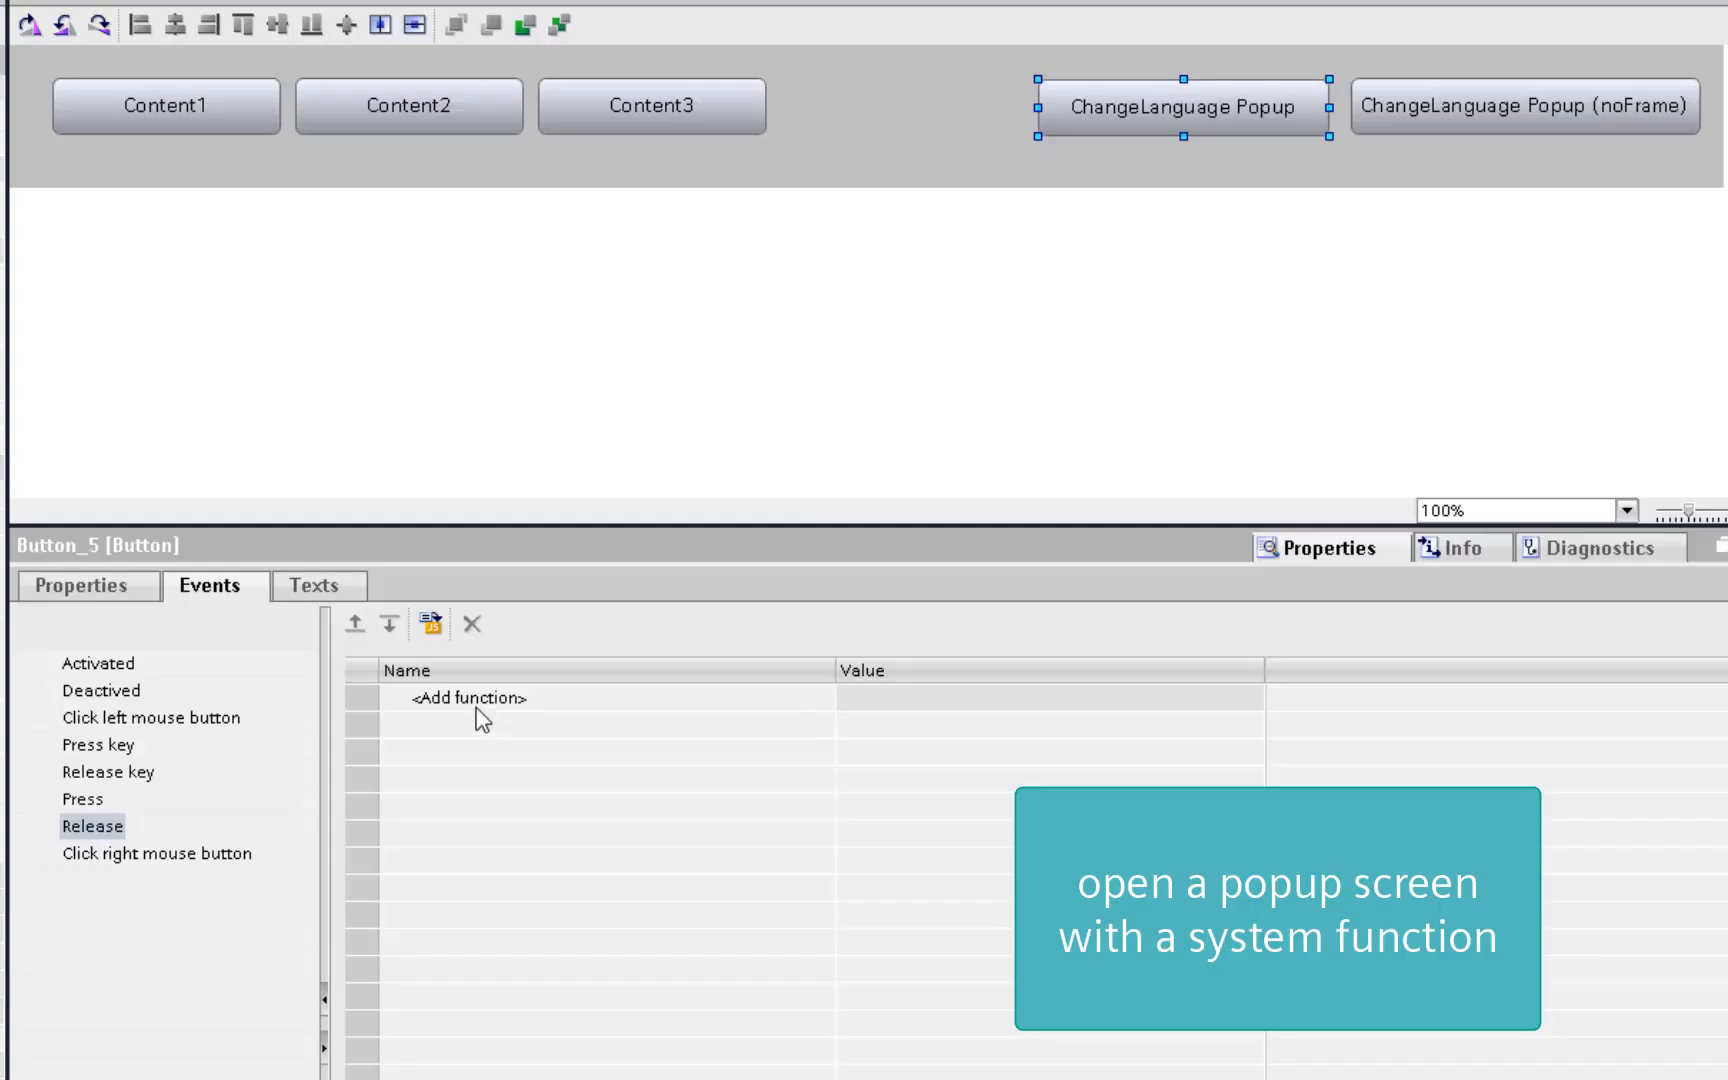
left_click(484, 698)
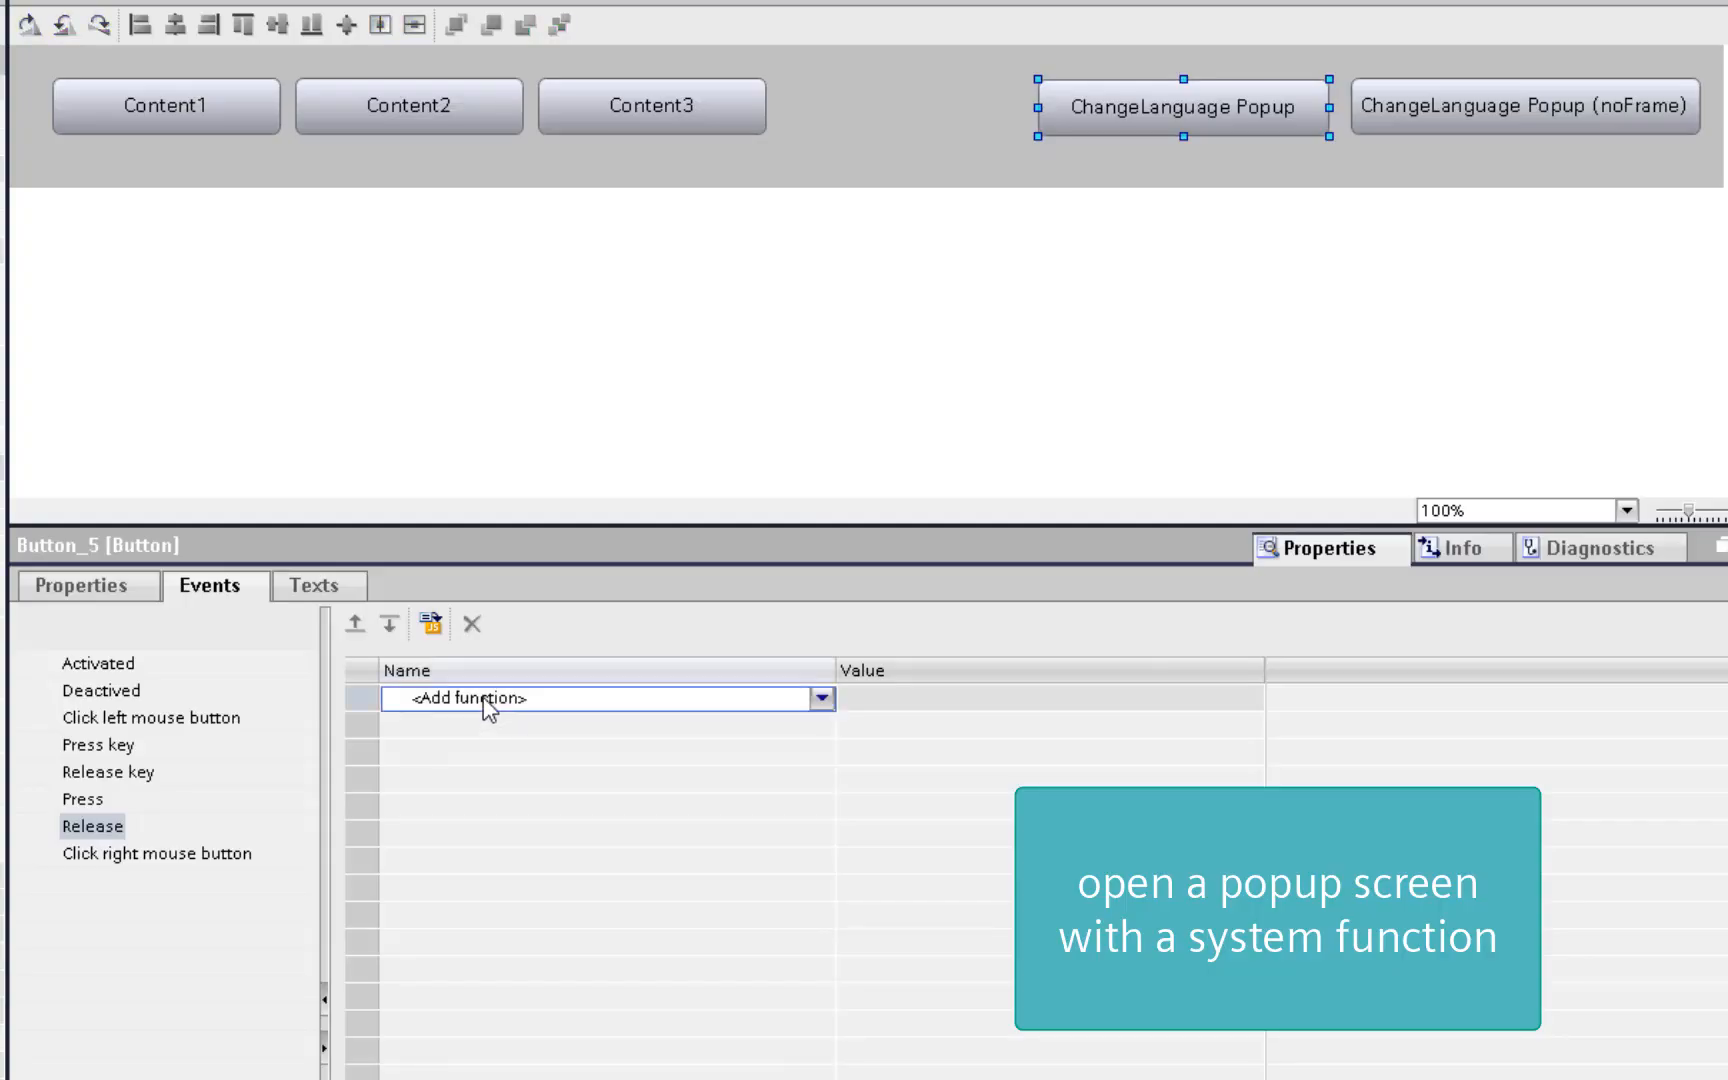
type("op")
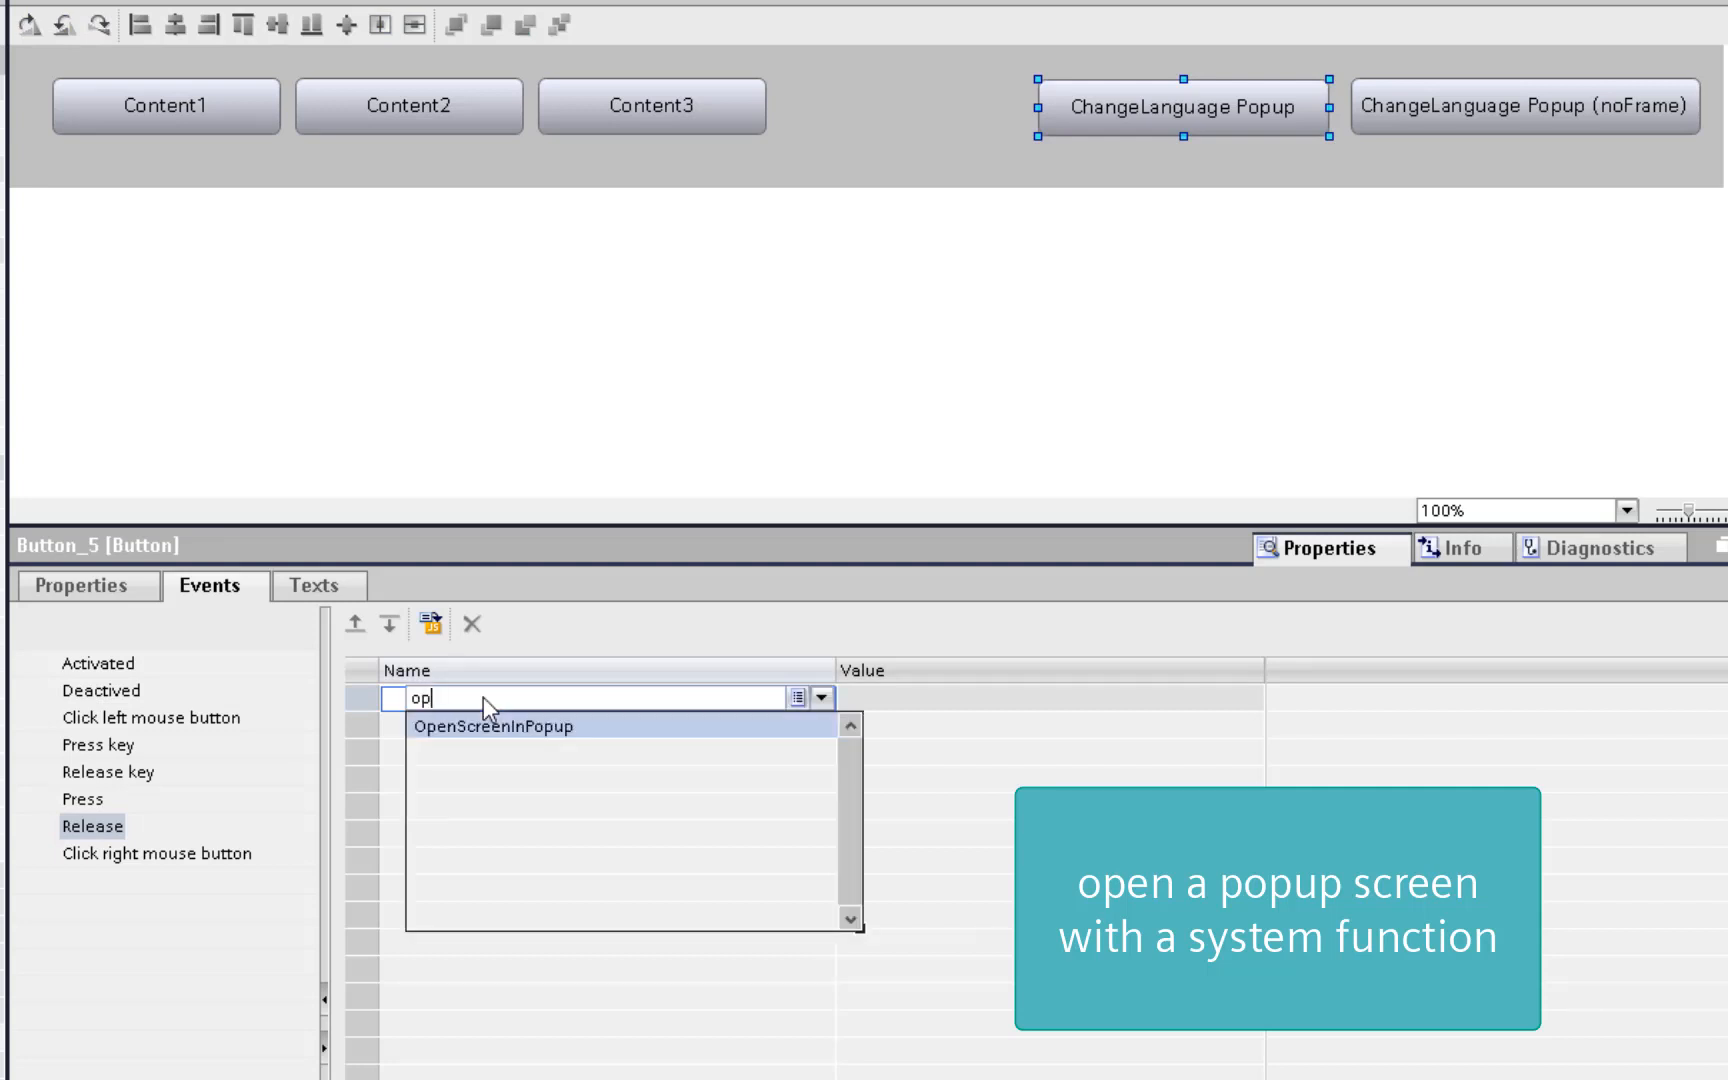
key("Return")
key("Down")
key("Right")
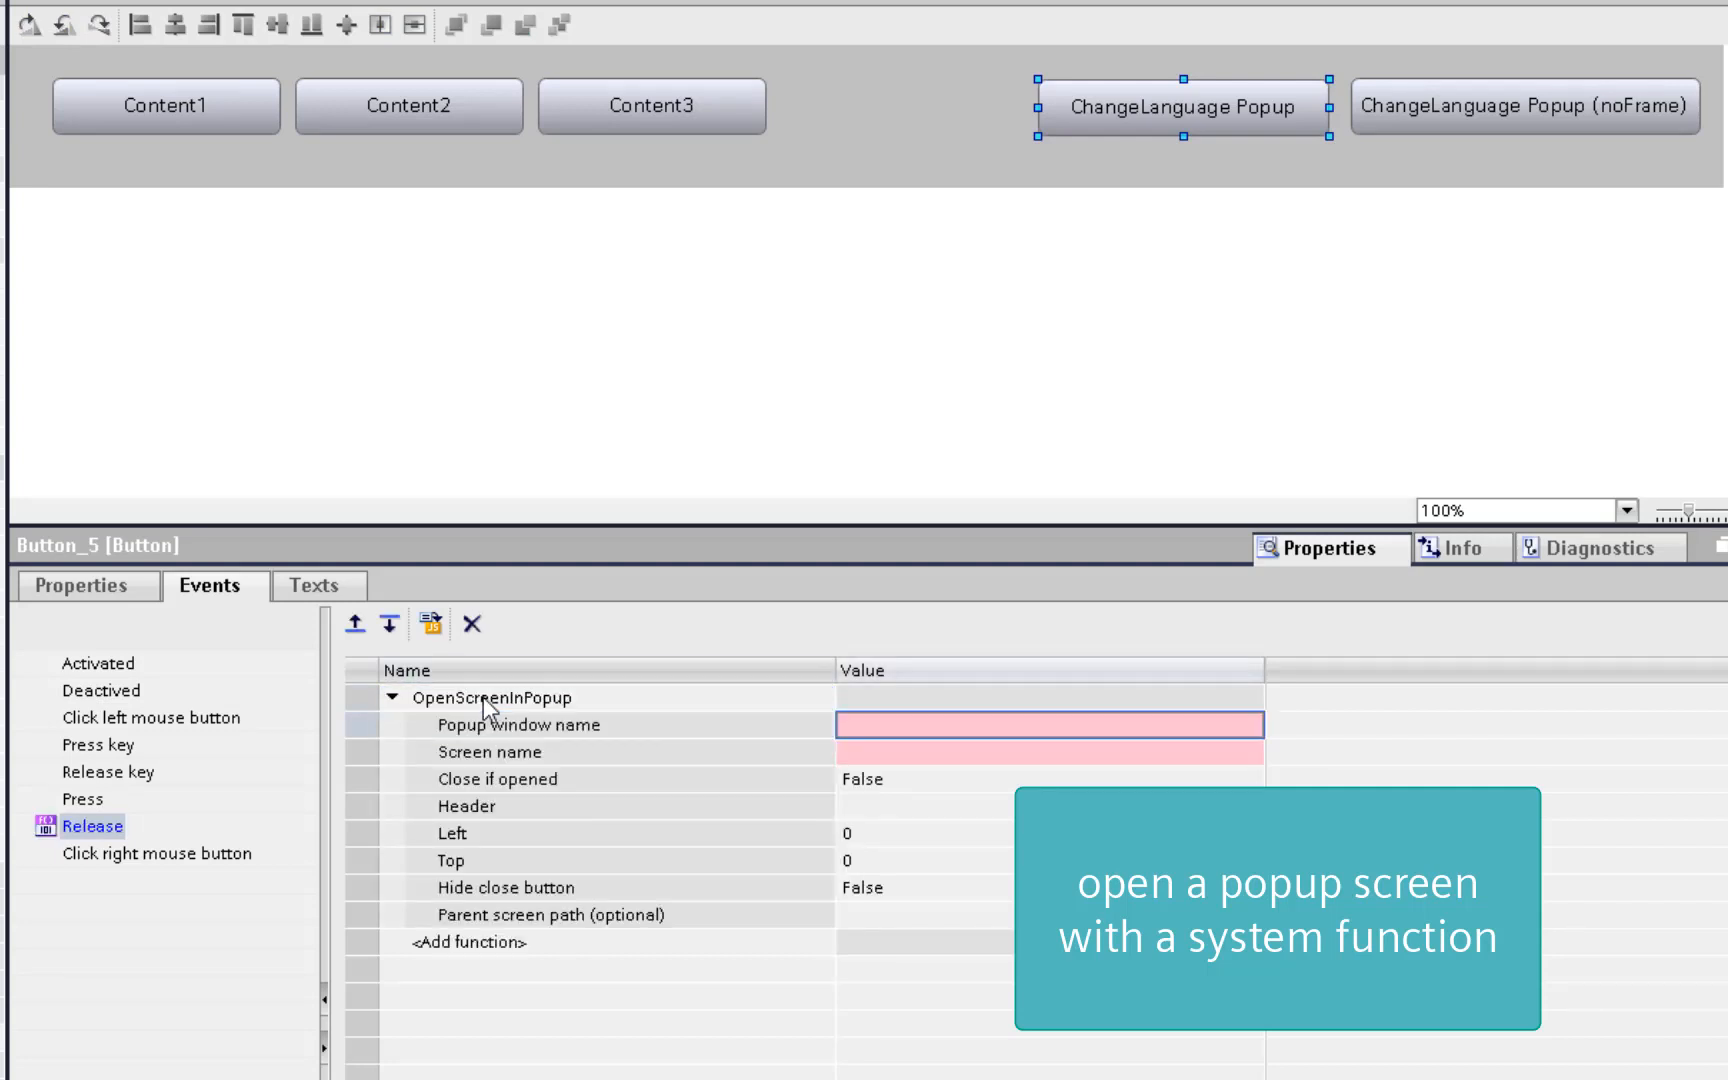
- Set the ChangeLanguage Popup button's popup window name to PopupLanguage and its screen name to PopUpLanguage
type("PopupLan")
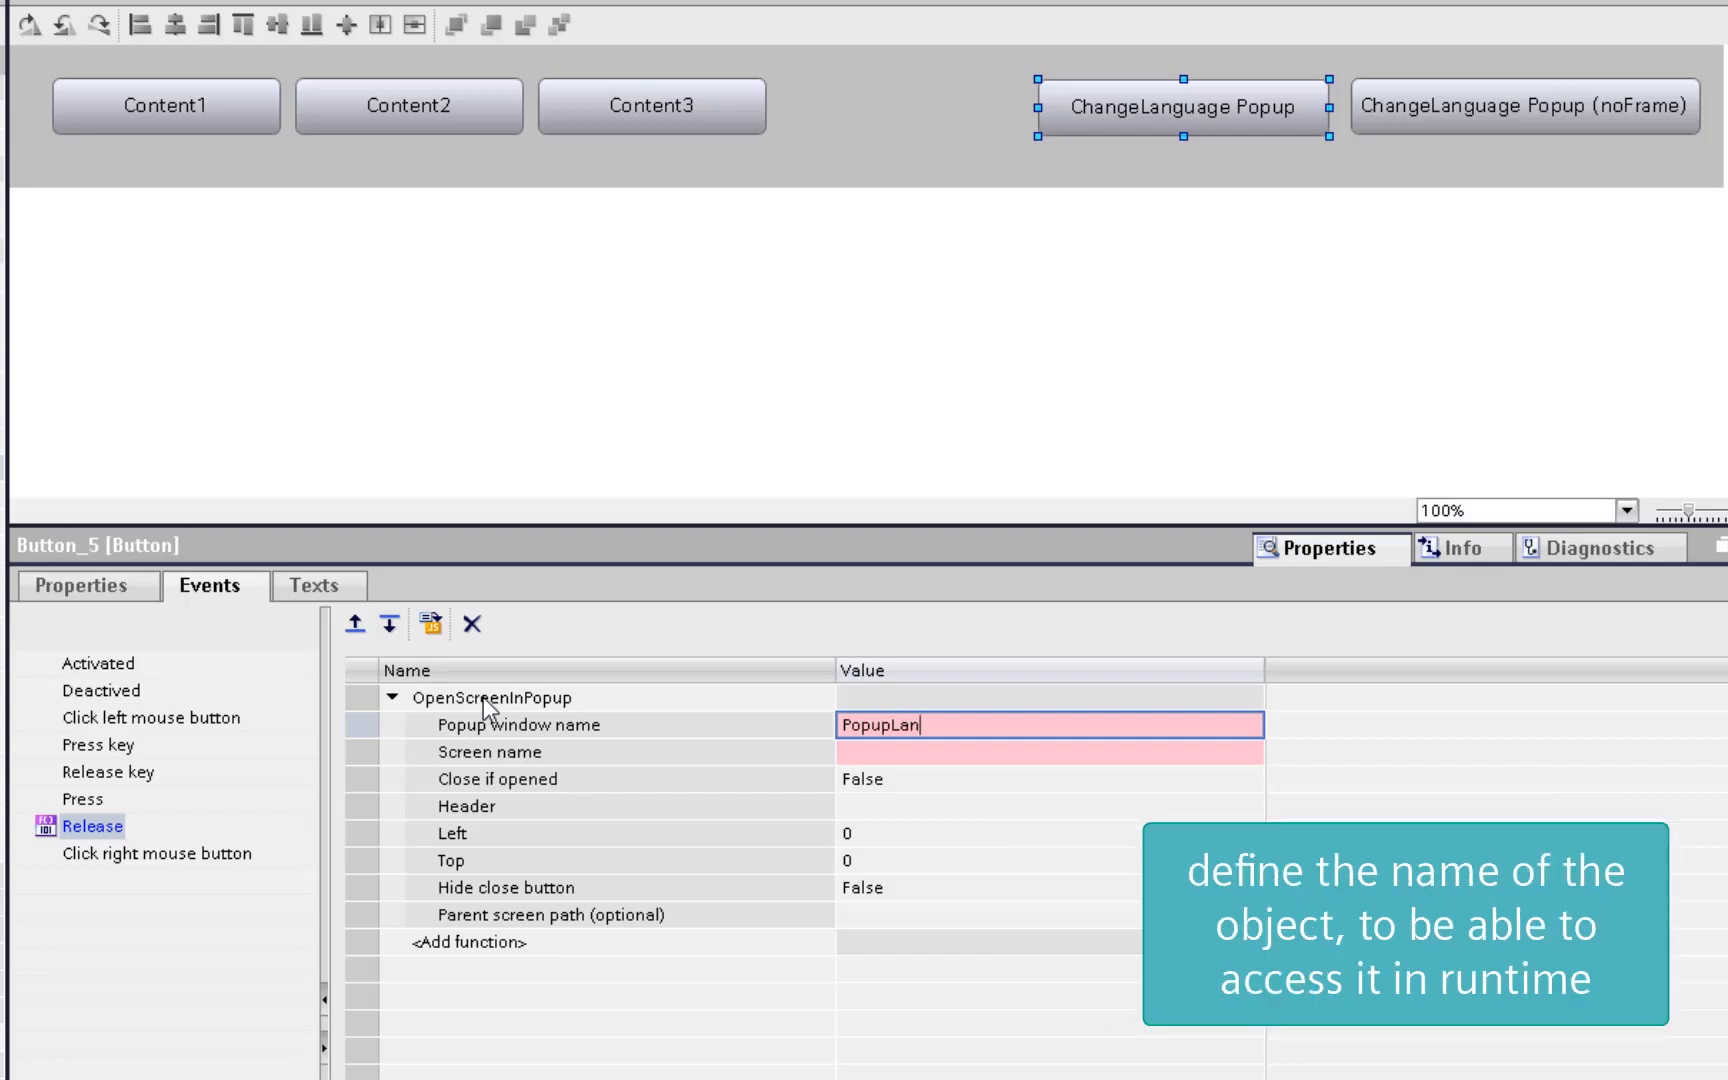
type("guage")
key("Return")
type("p")
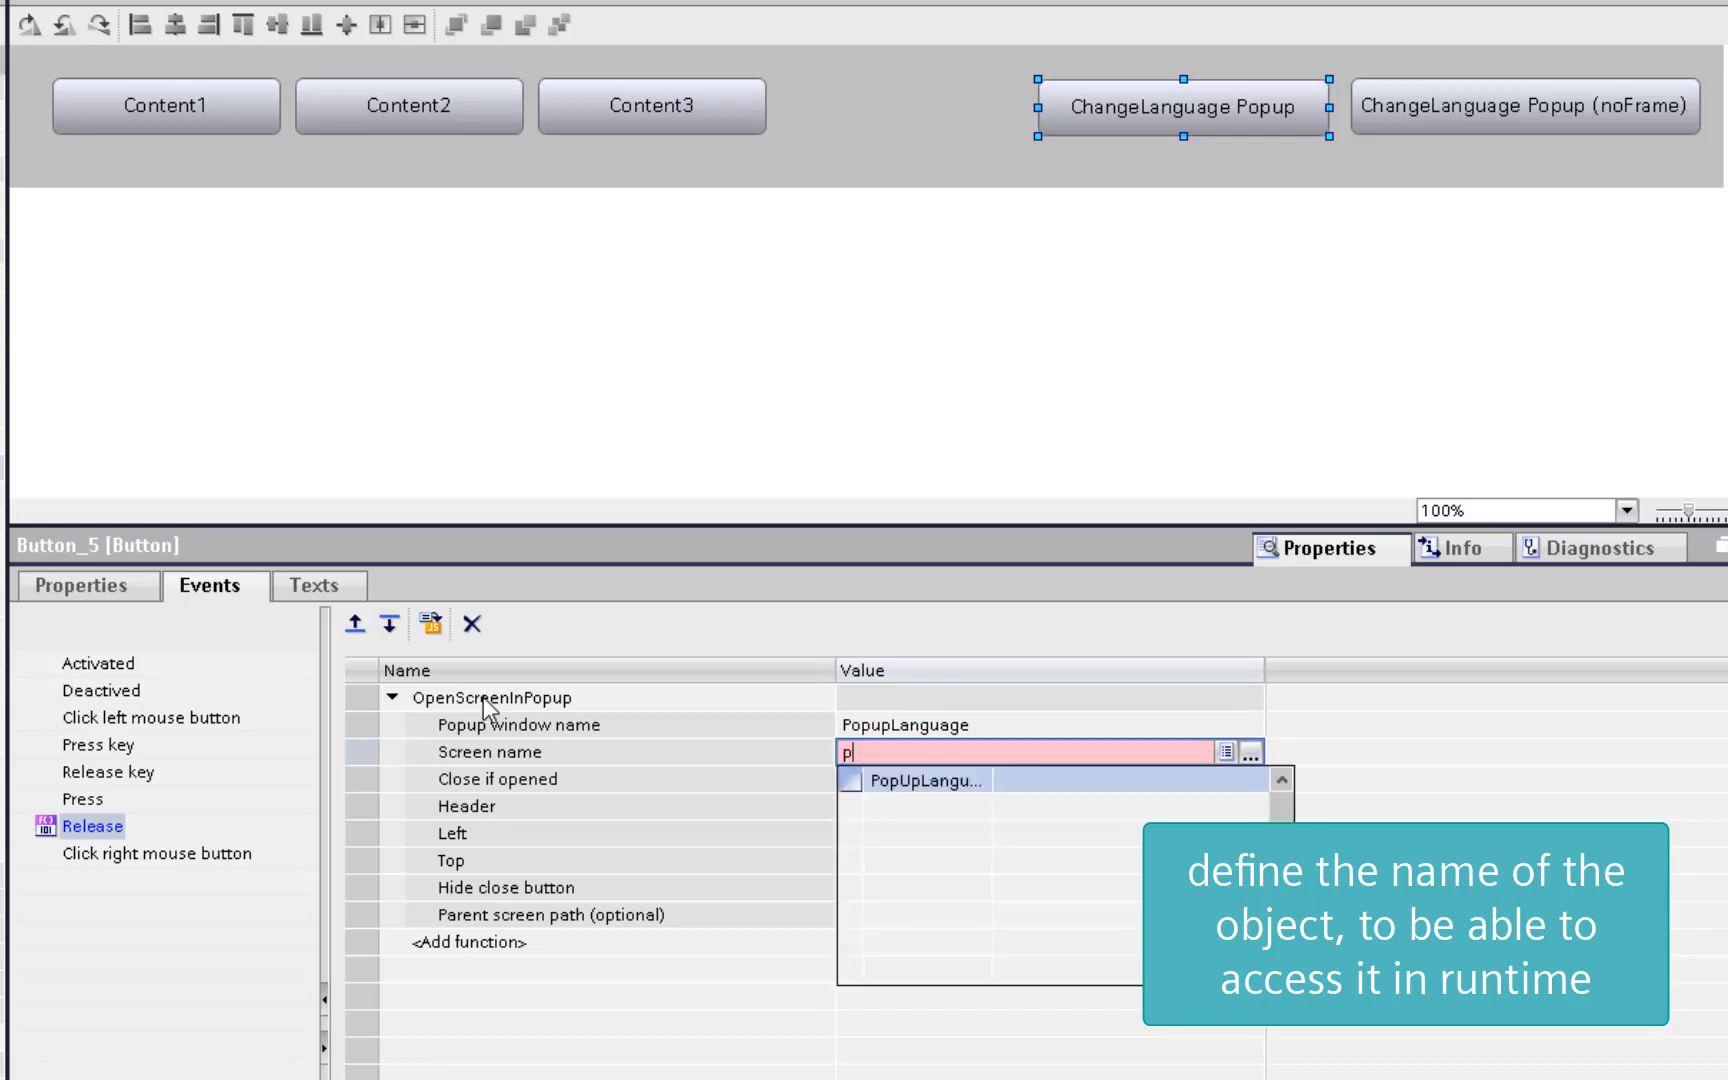
key("Return")
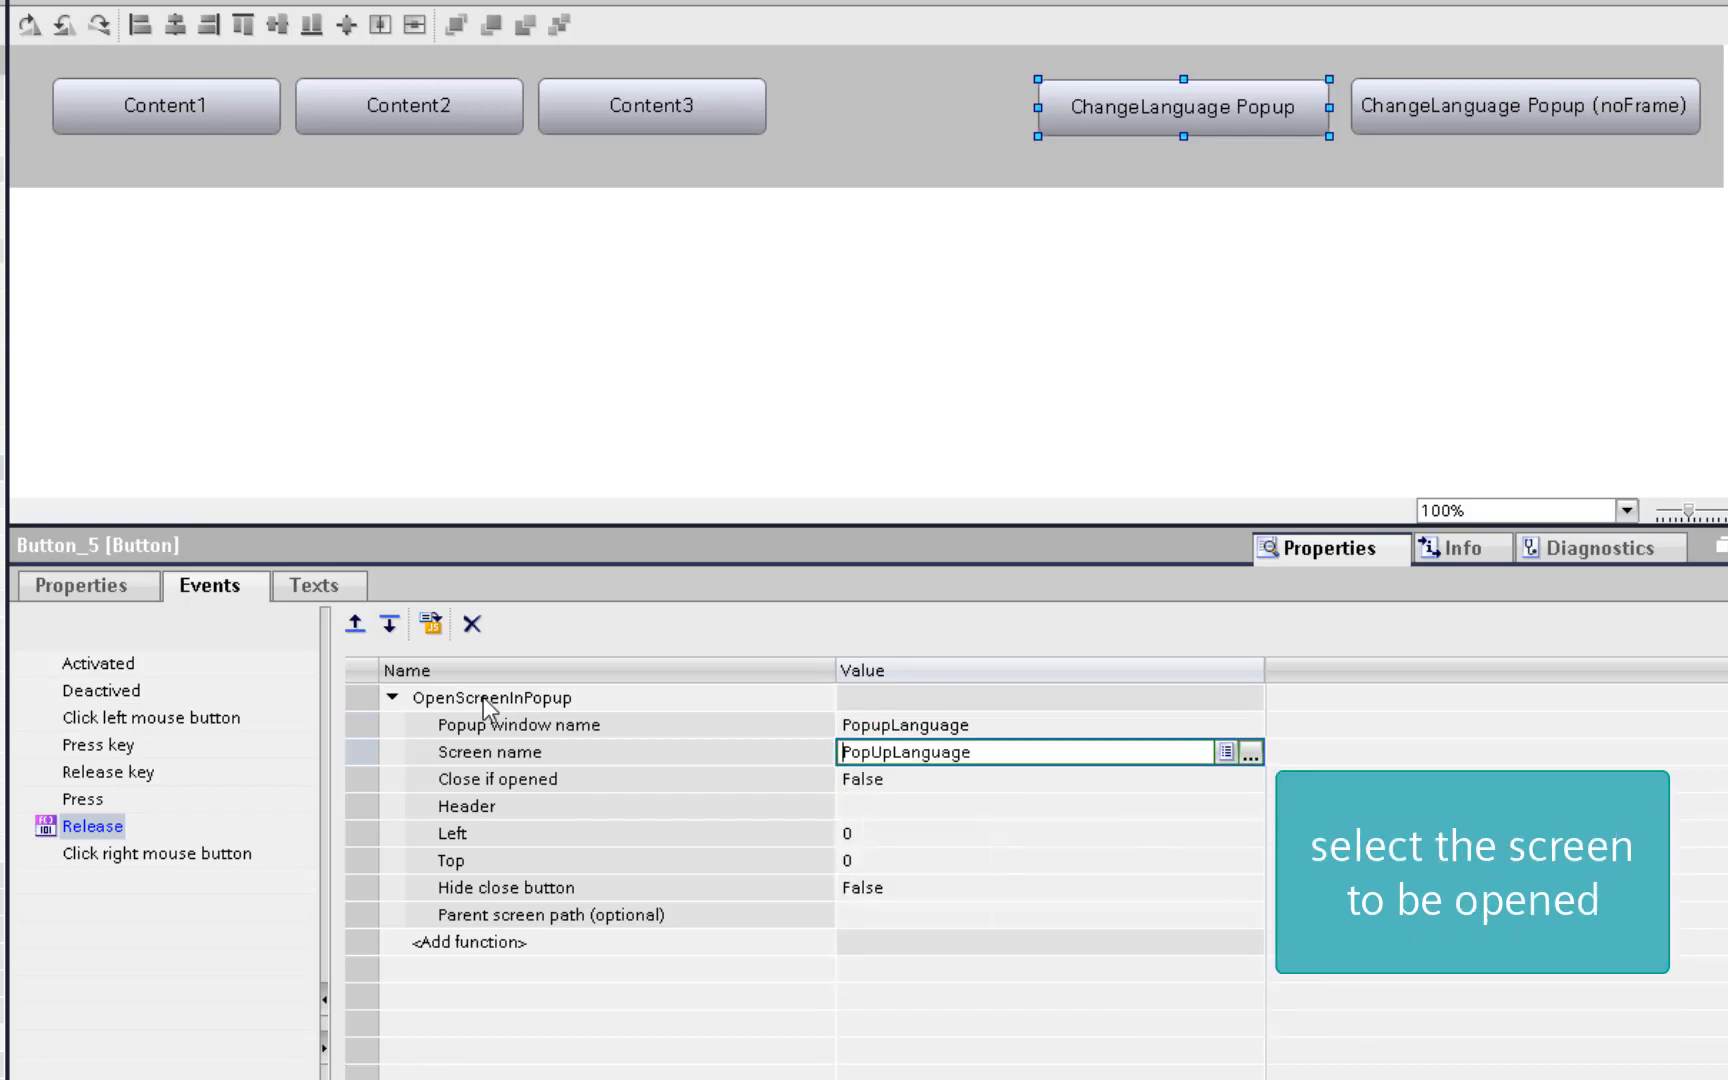
- Position the ChangeLanguage Popup button's popup at Left 1000 and Top 100
left_click(873, 836)
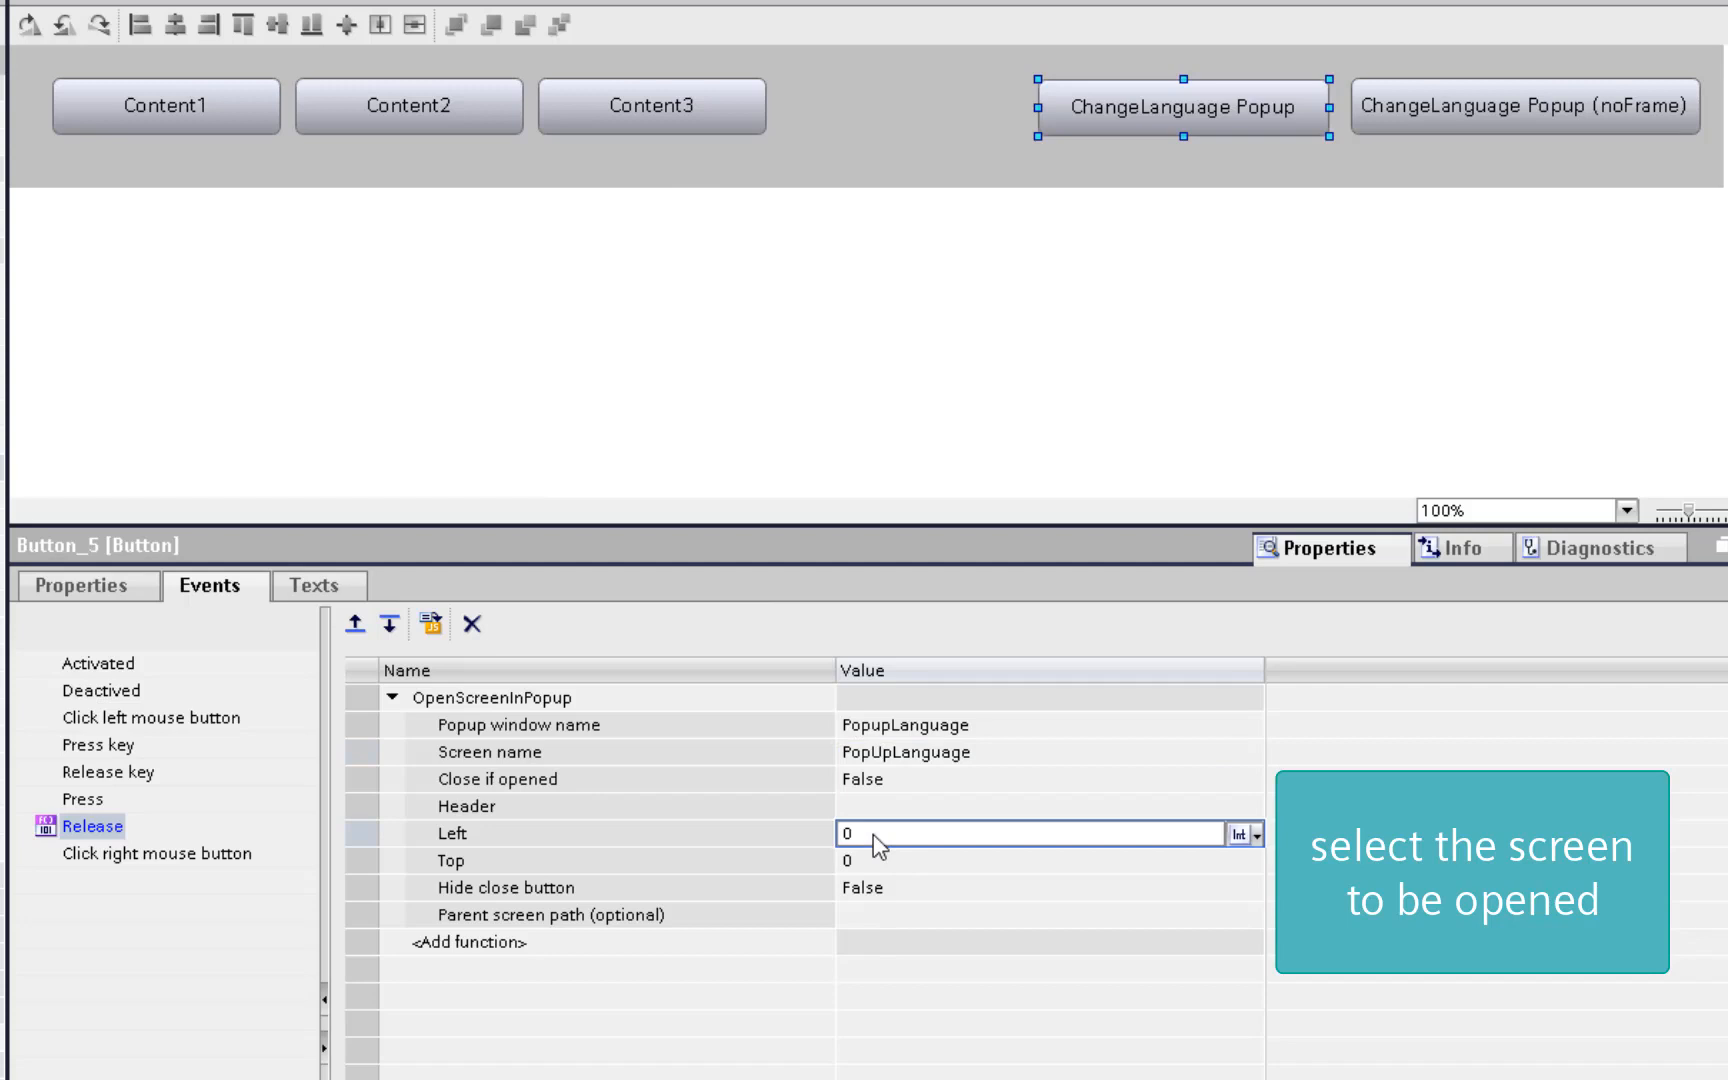
type("1")
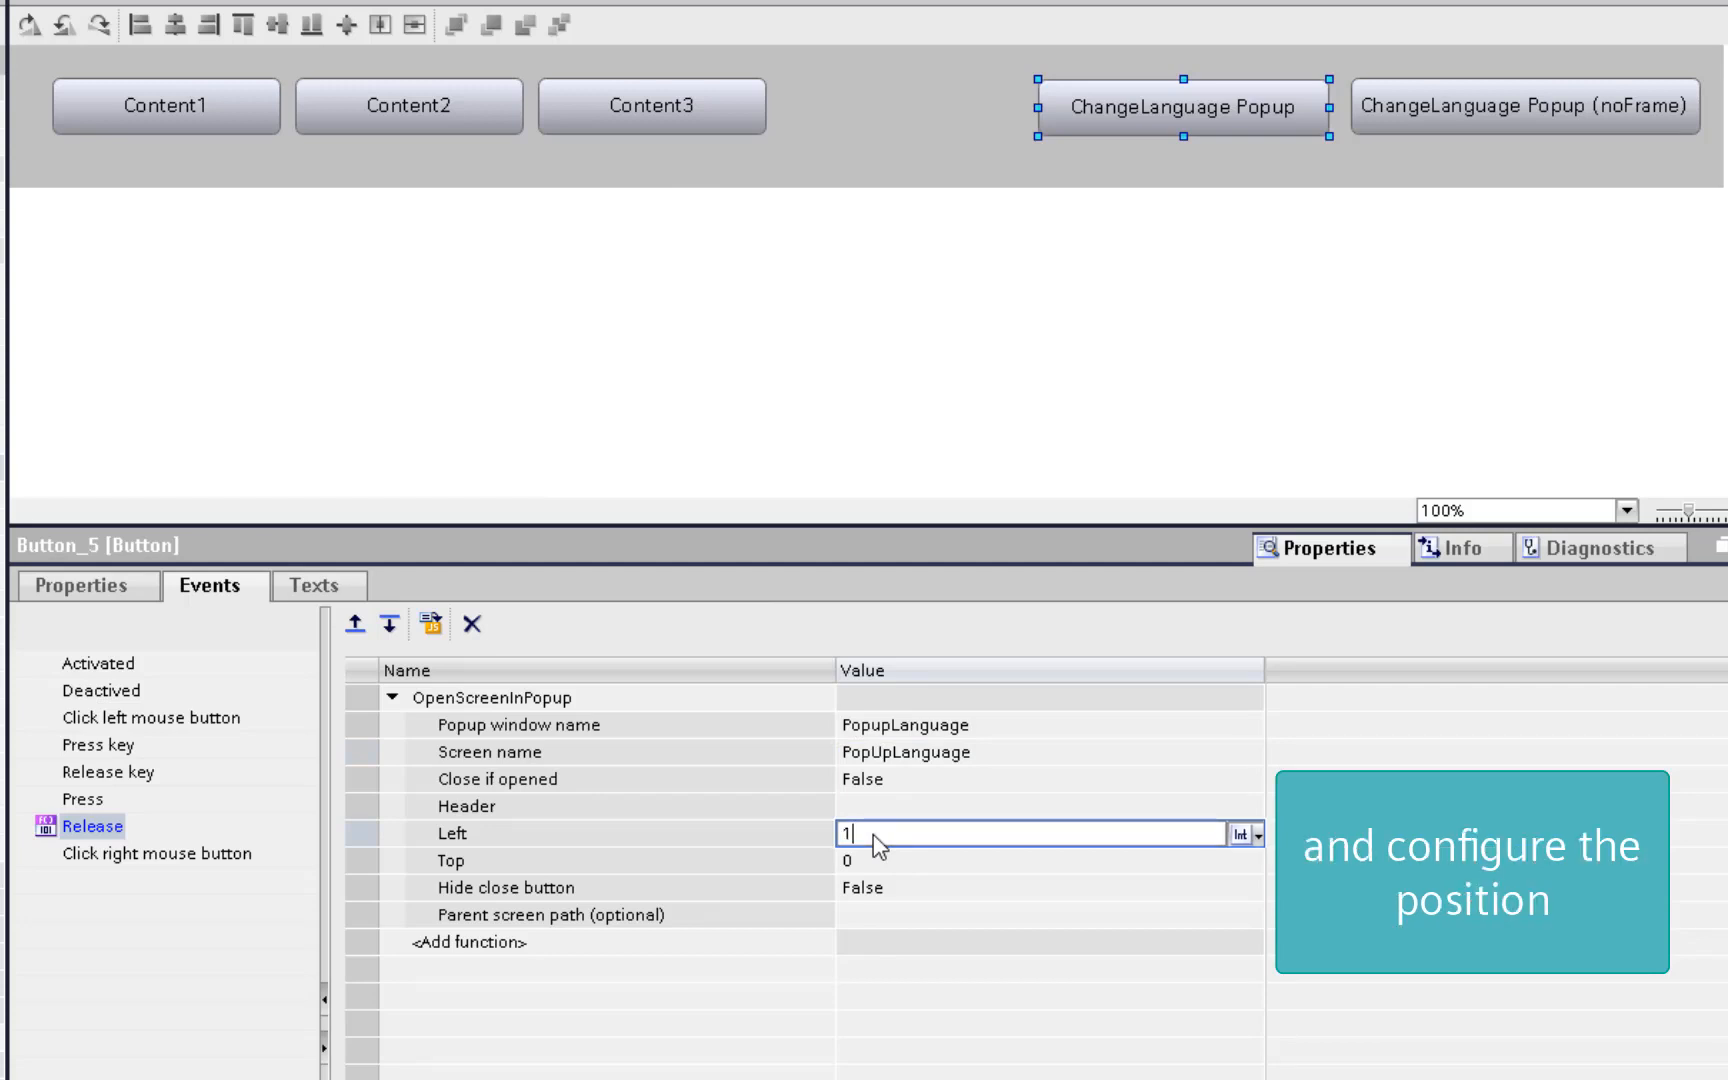
type("000")
key("Tab")
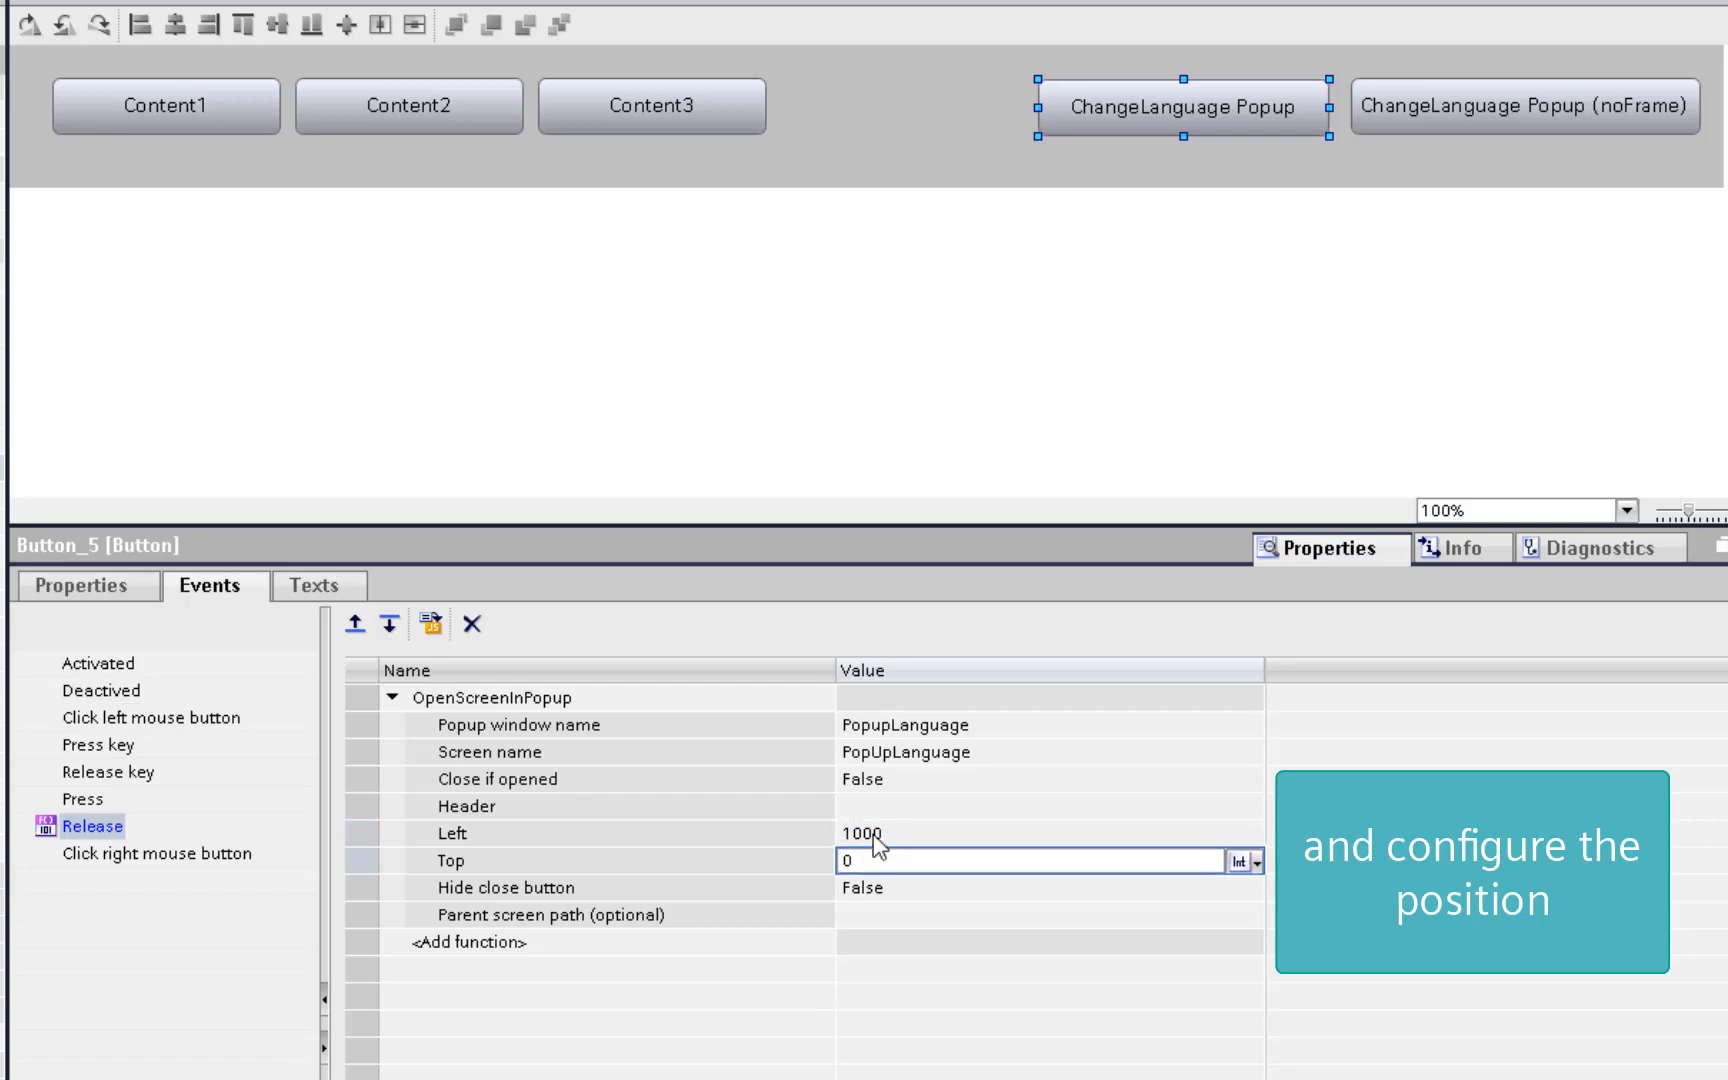
type("100")
key("Tab")
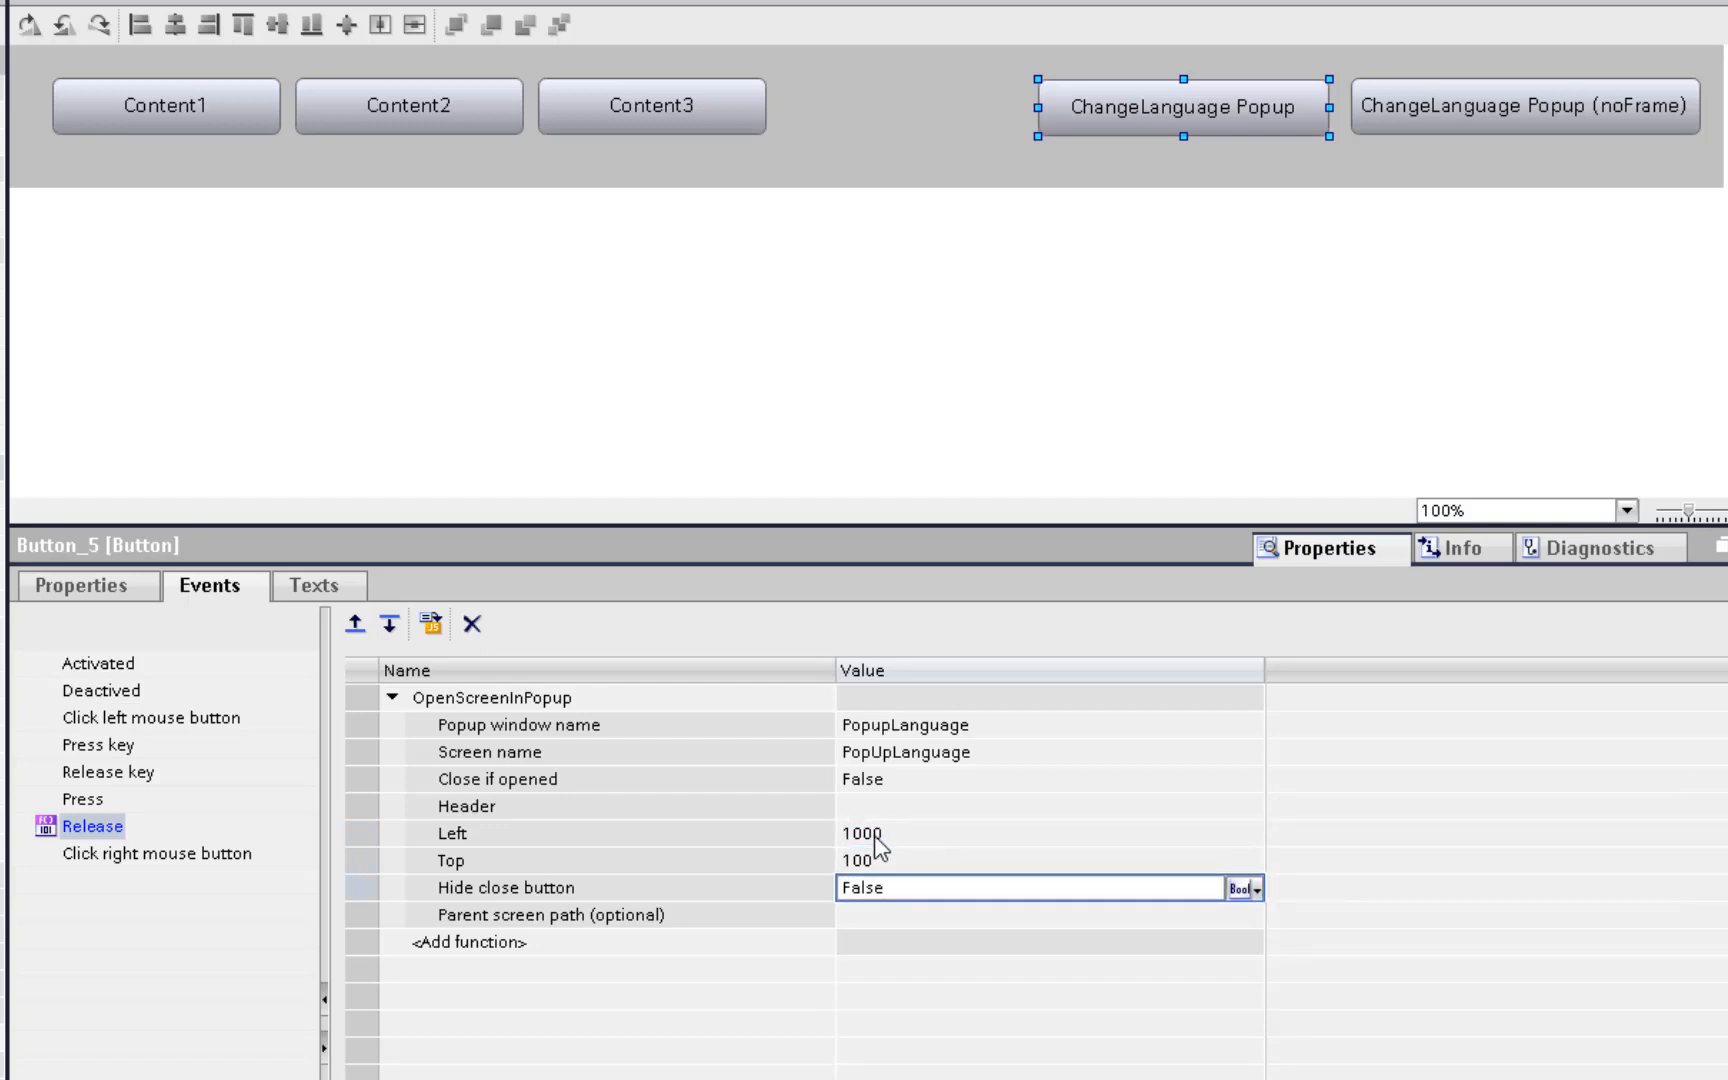
- Add the OpenScreenInPopup function to the Release event of the ChangeLanguage Popup (noFrame) button
left_click(1424, 103)
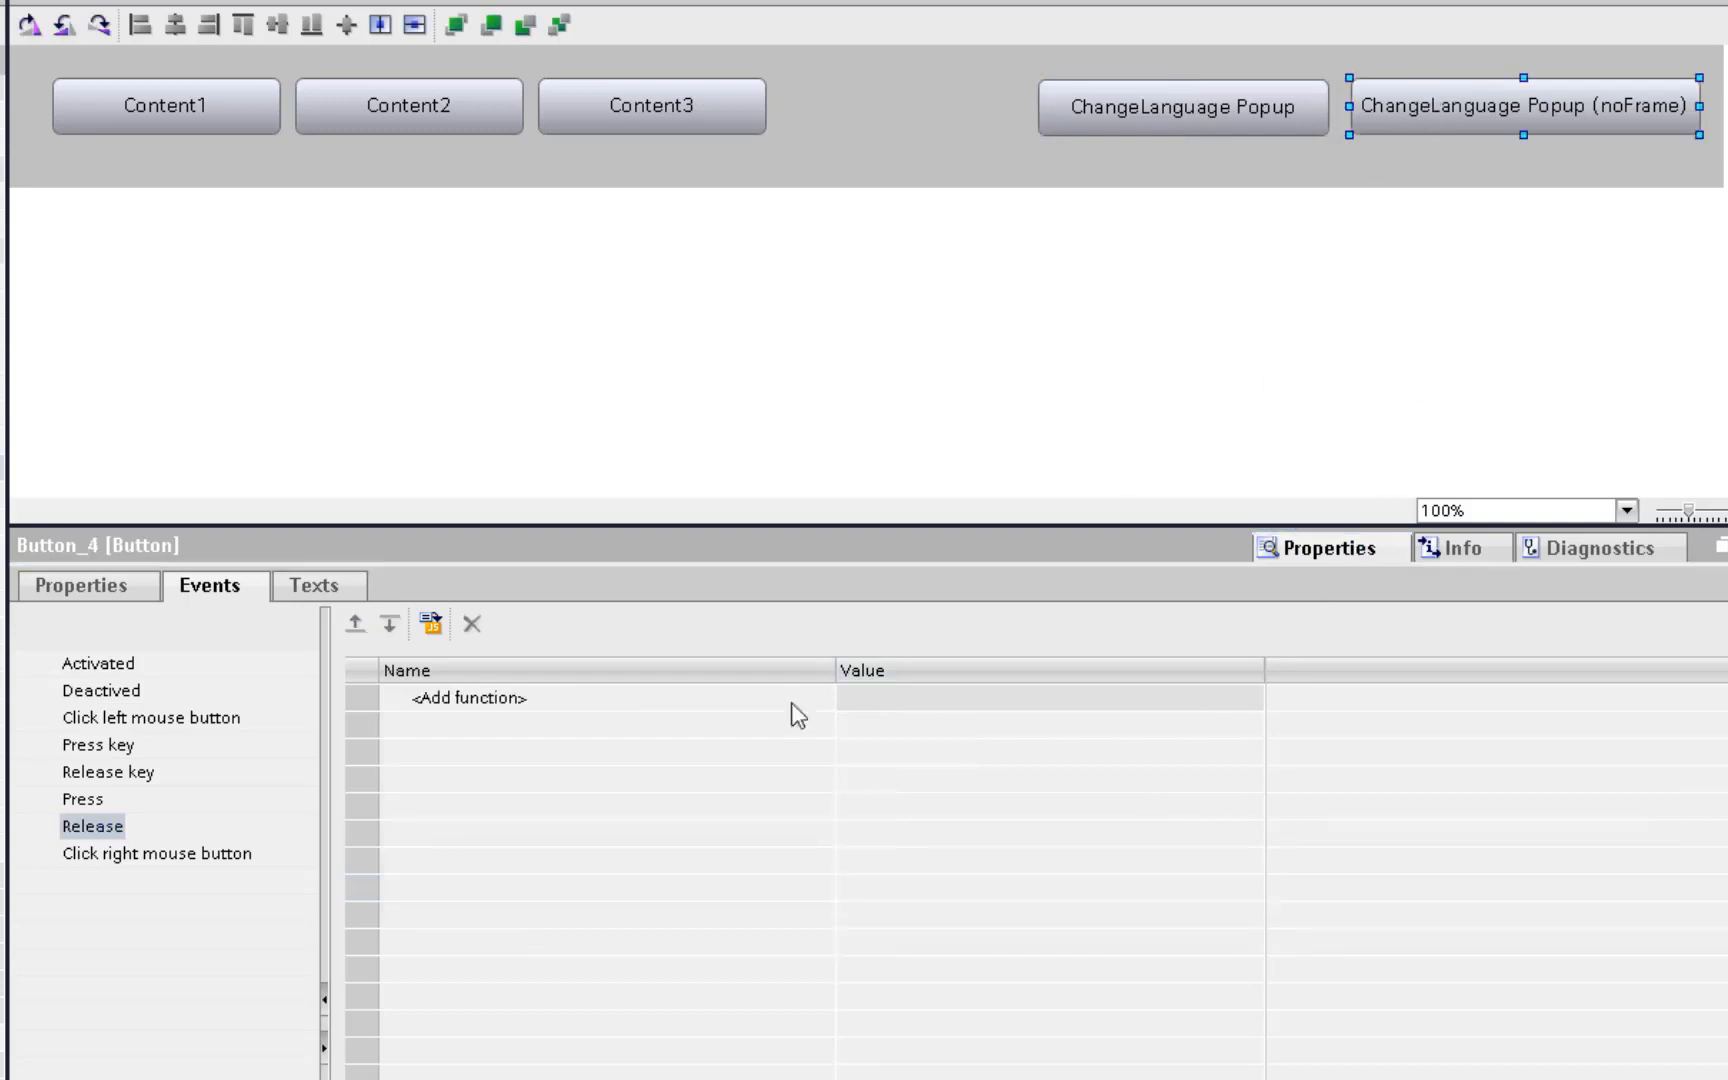
left_click(622, 697)
type("op")
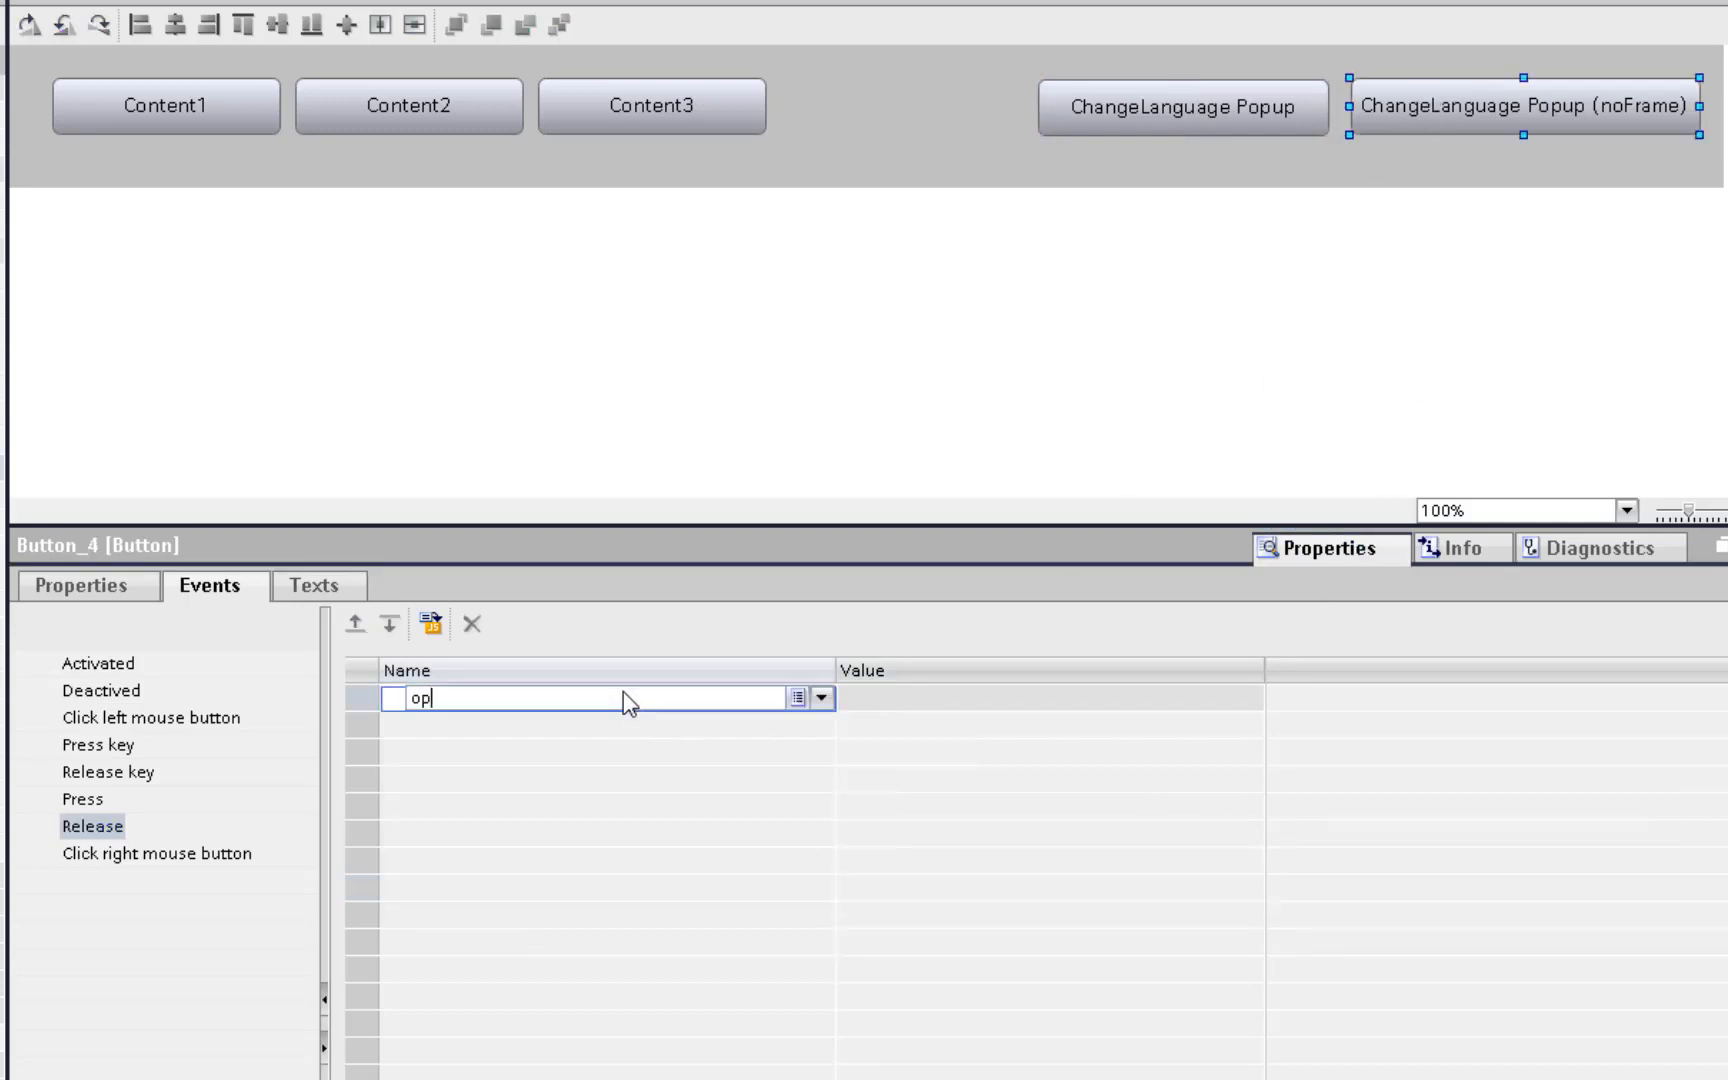
key("Return")
key("Tab")
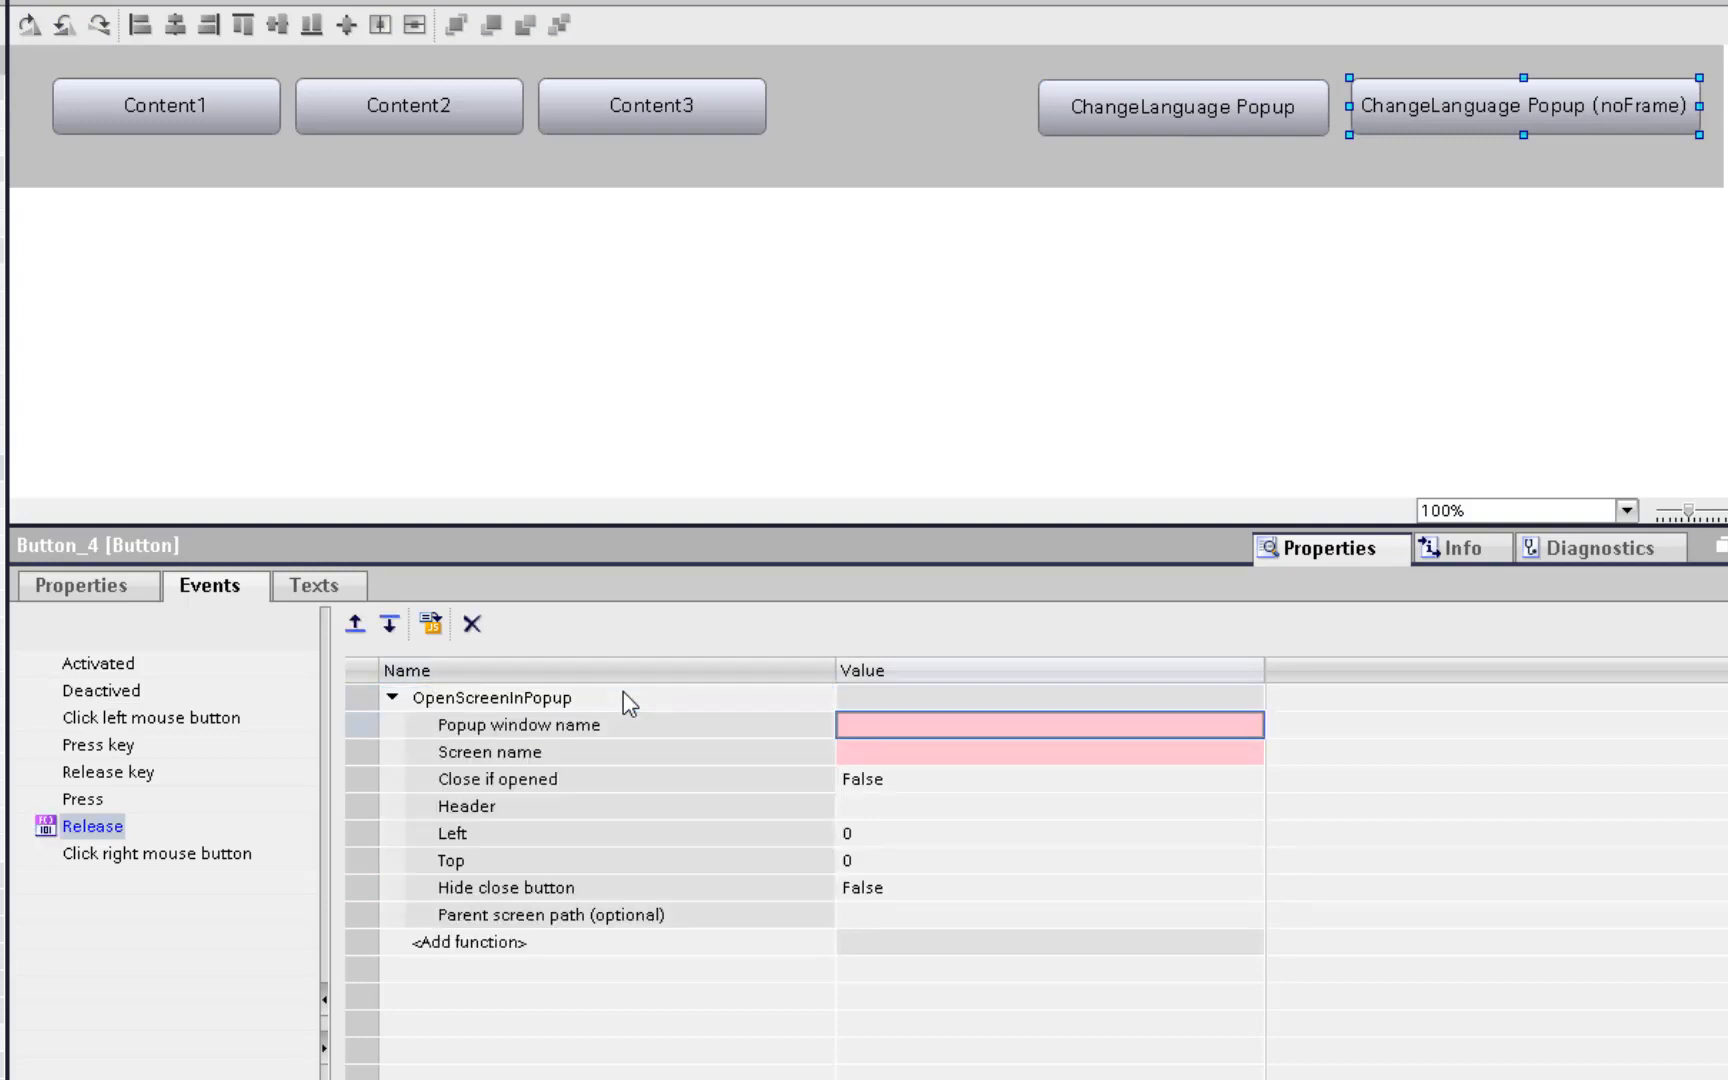
- Set the noFrame button's popup window name to PopupLanguage and its screen name to PopUpLanguage
type("PopupLanguage")
key("Return")
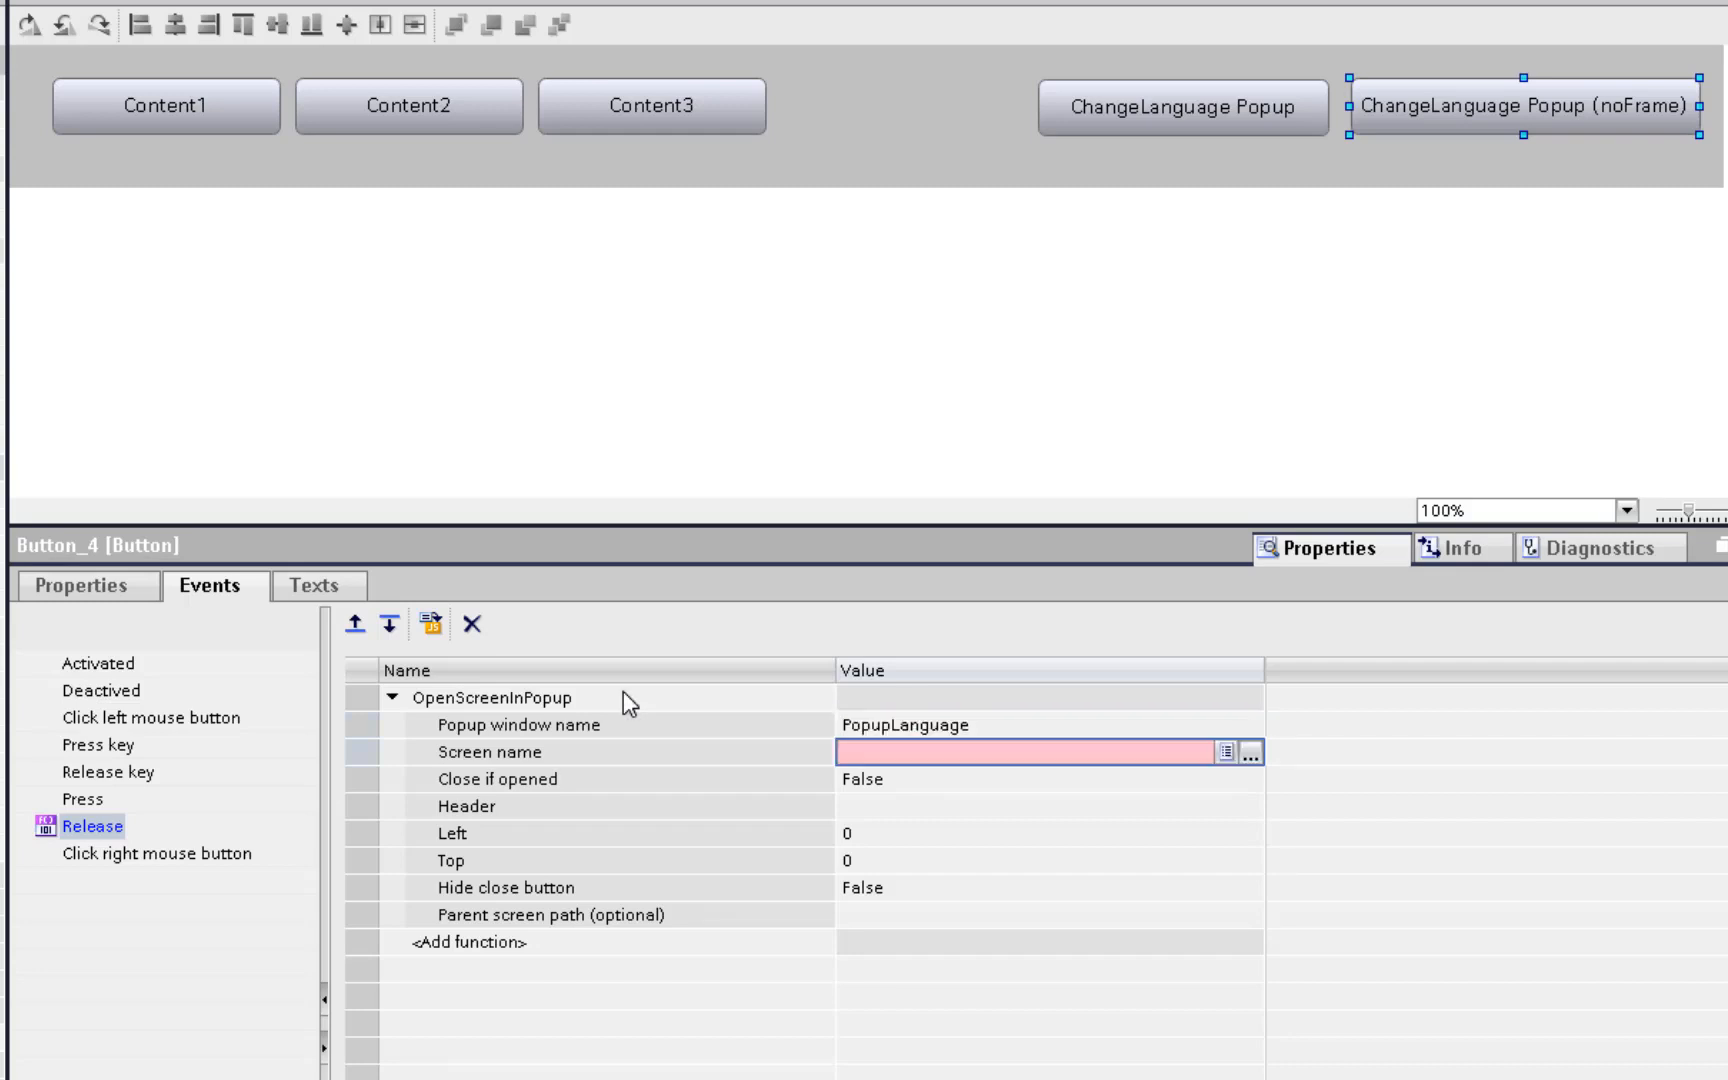
type("po")
key("Return")
key("Return")
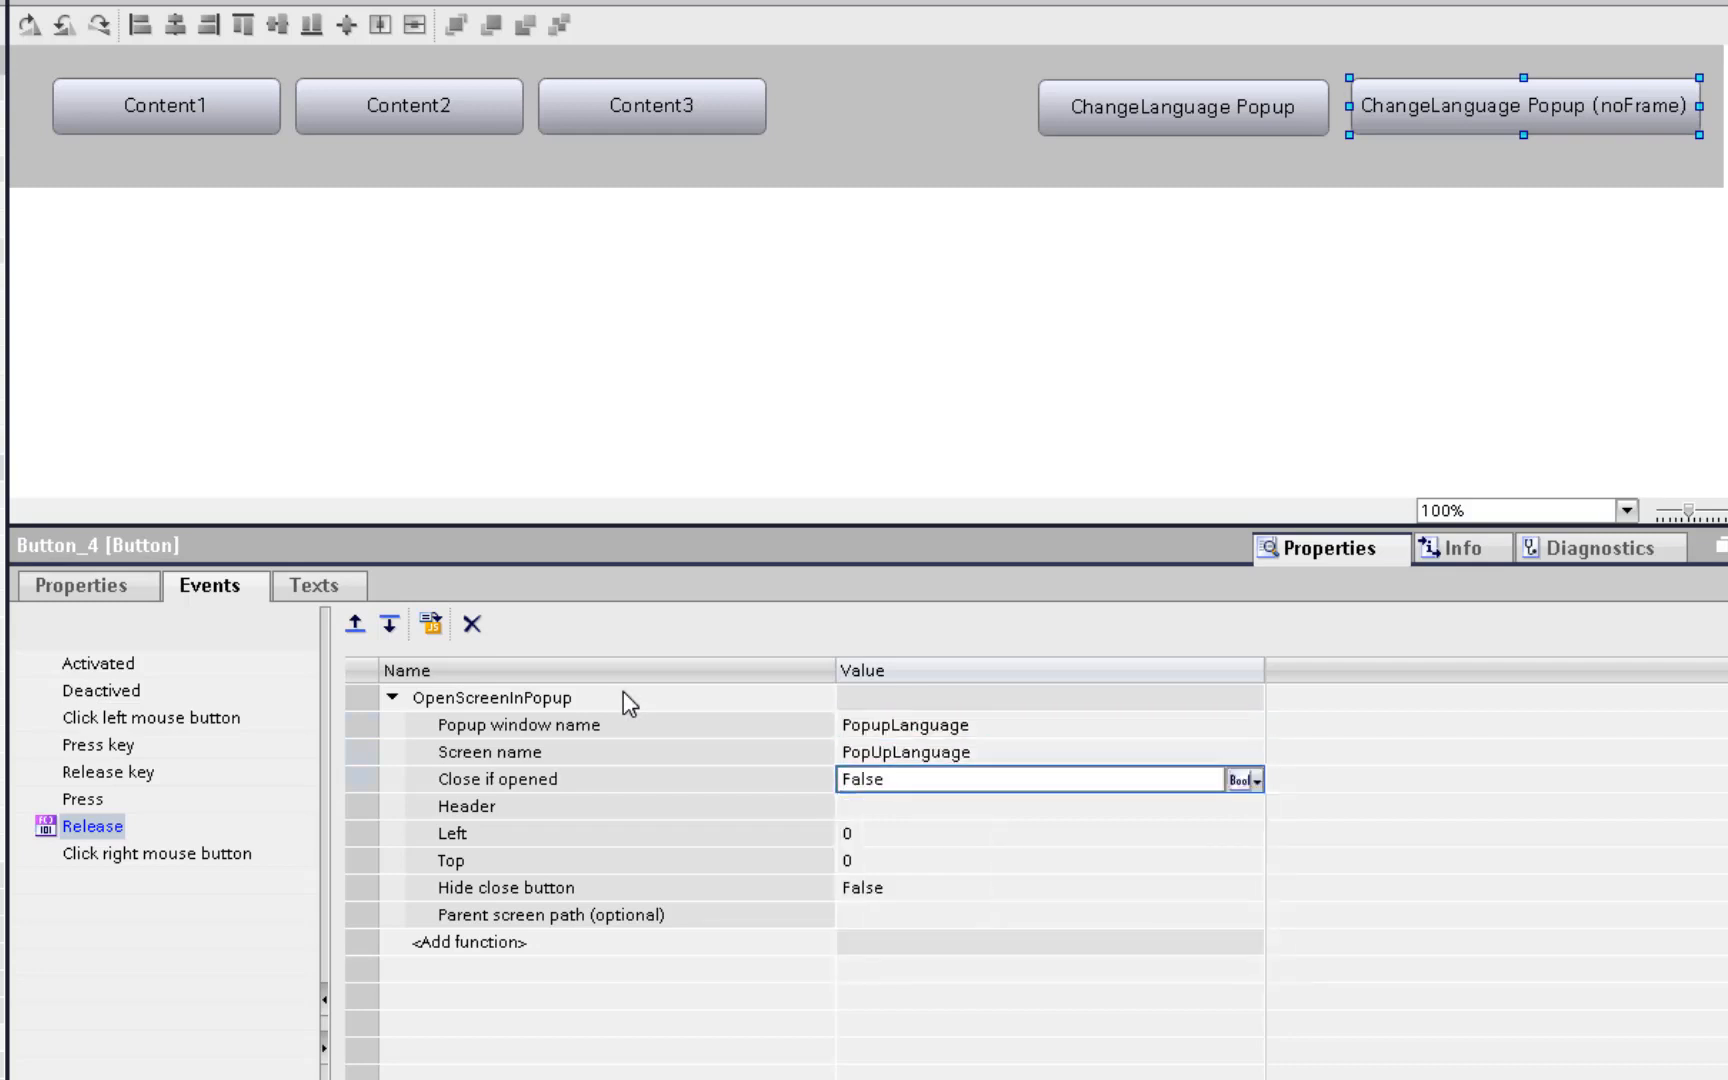
- Position the noFrame button's popup at Left 1000 and Top 100
key("Return")
key("Return")
type("1000")
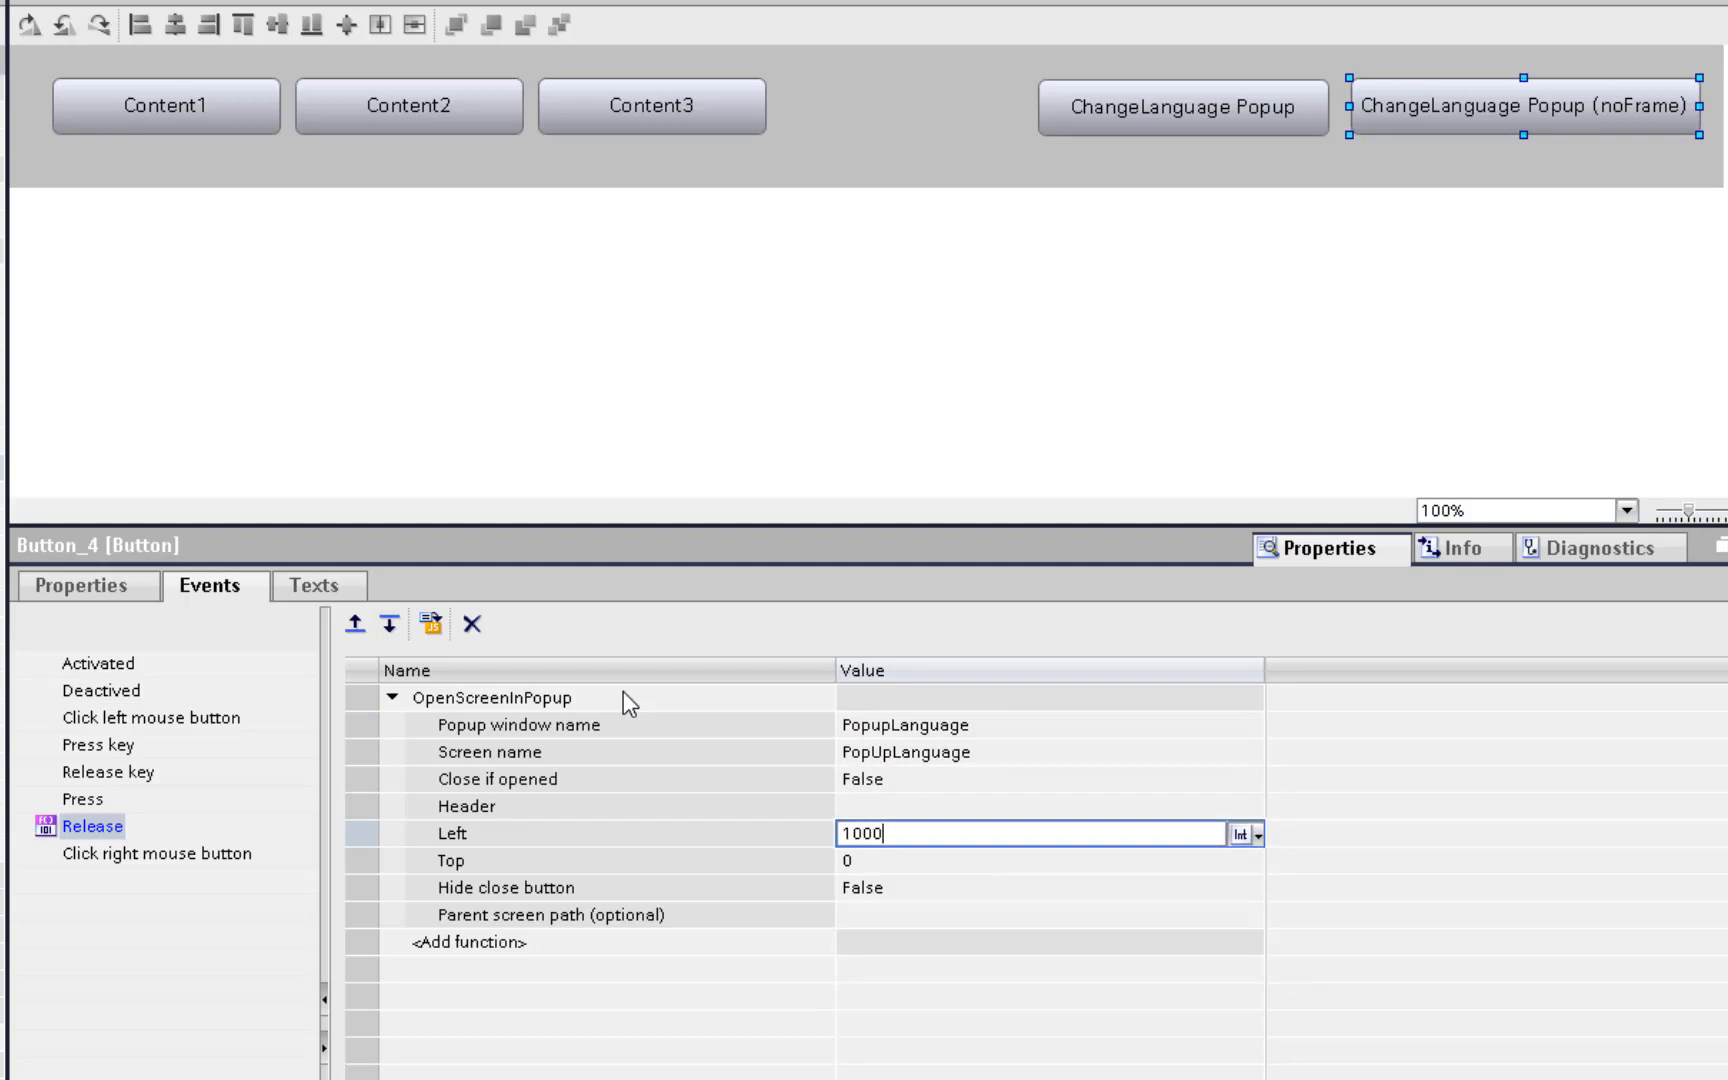
key("Return")
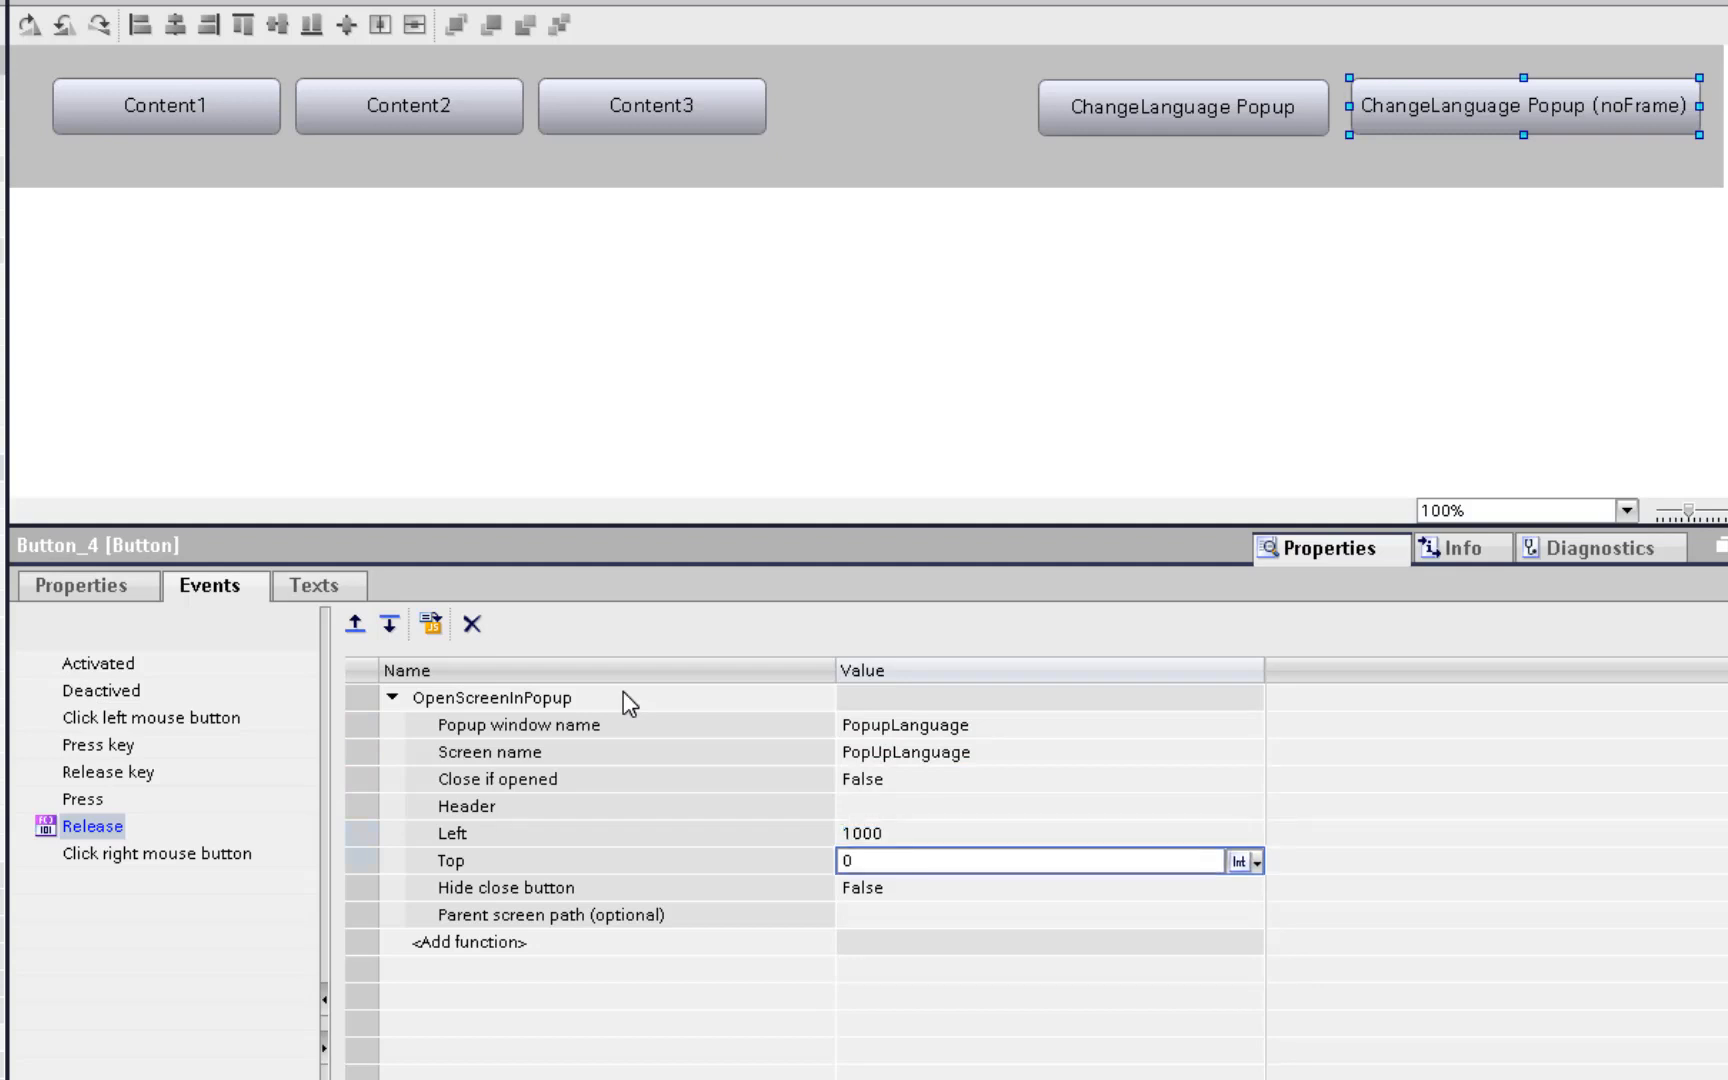
type("100")
key("Return")
- Add a SetPropertyValue function below OpenScreenInPopup in the noFrame button's Release event
key("Return")
type("set")
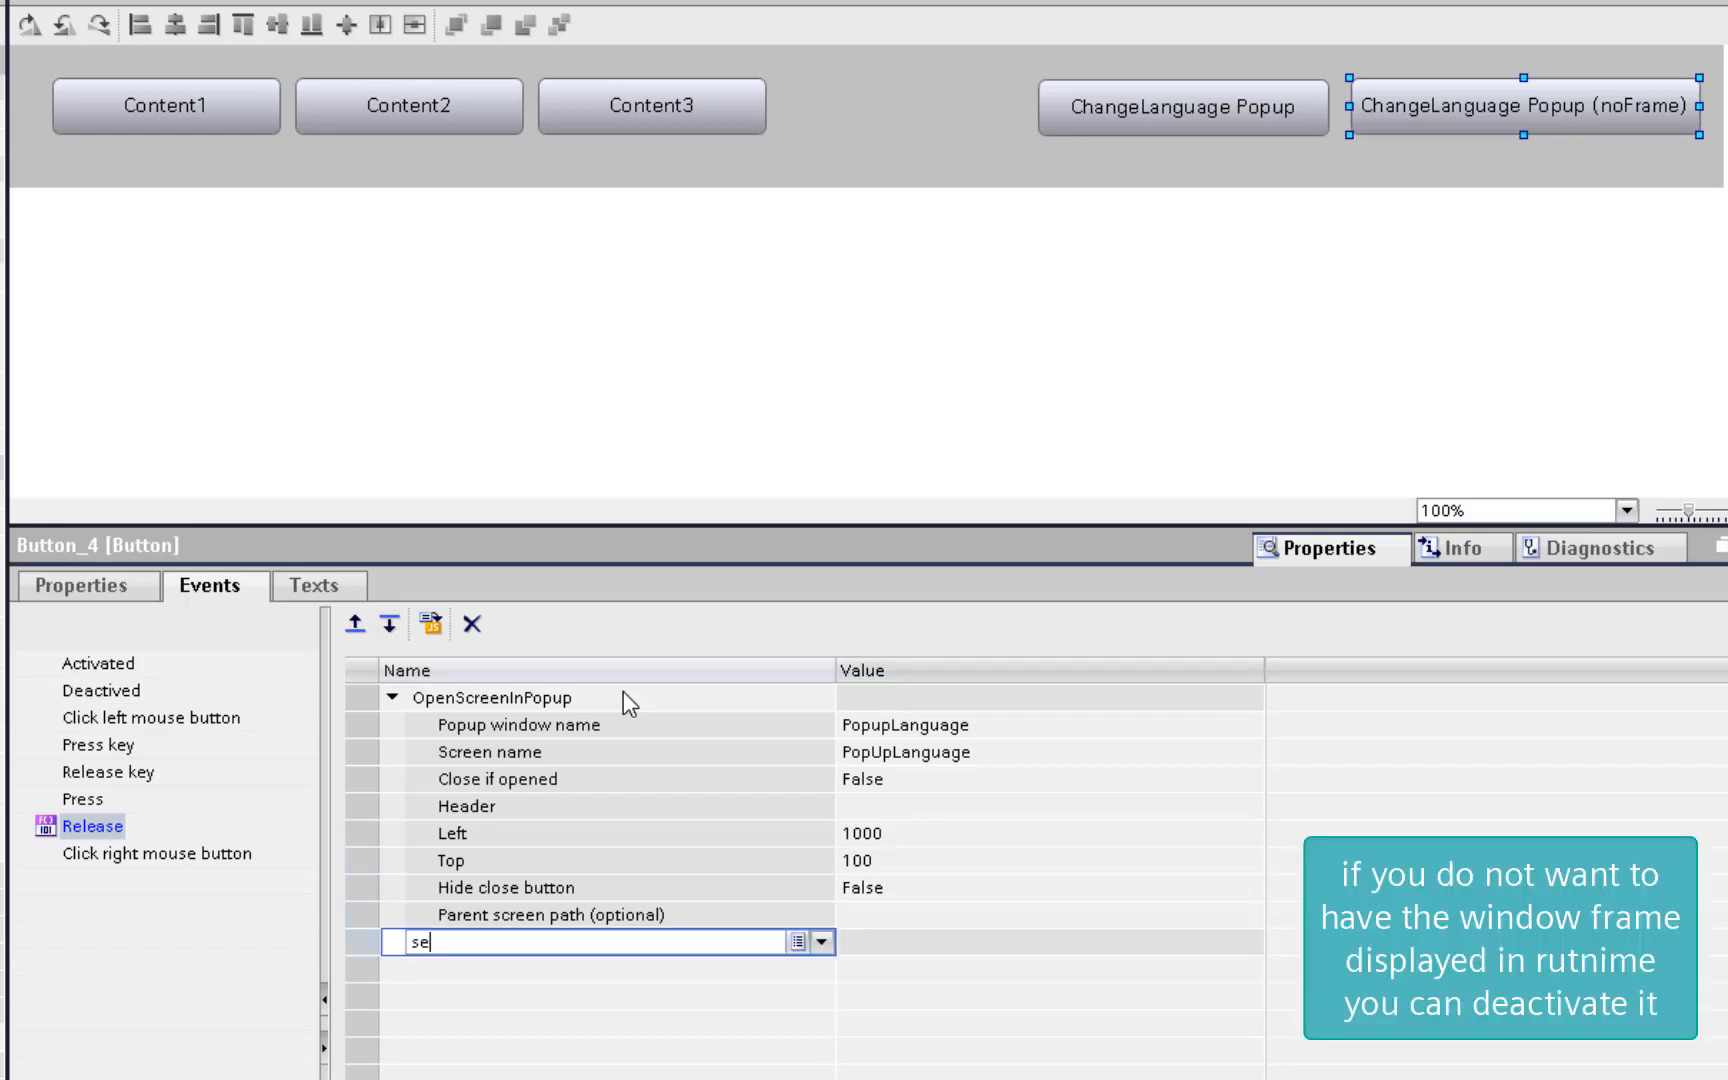
key("Down")
key("Down")
key("Down")
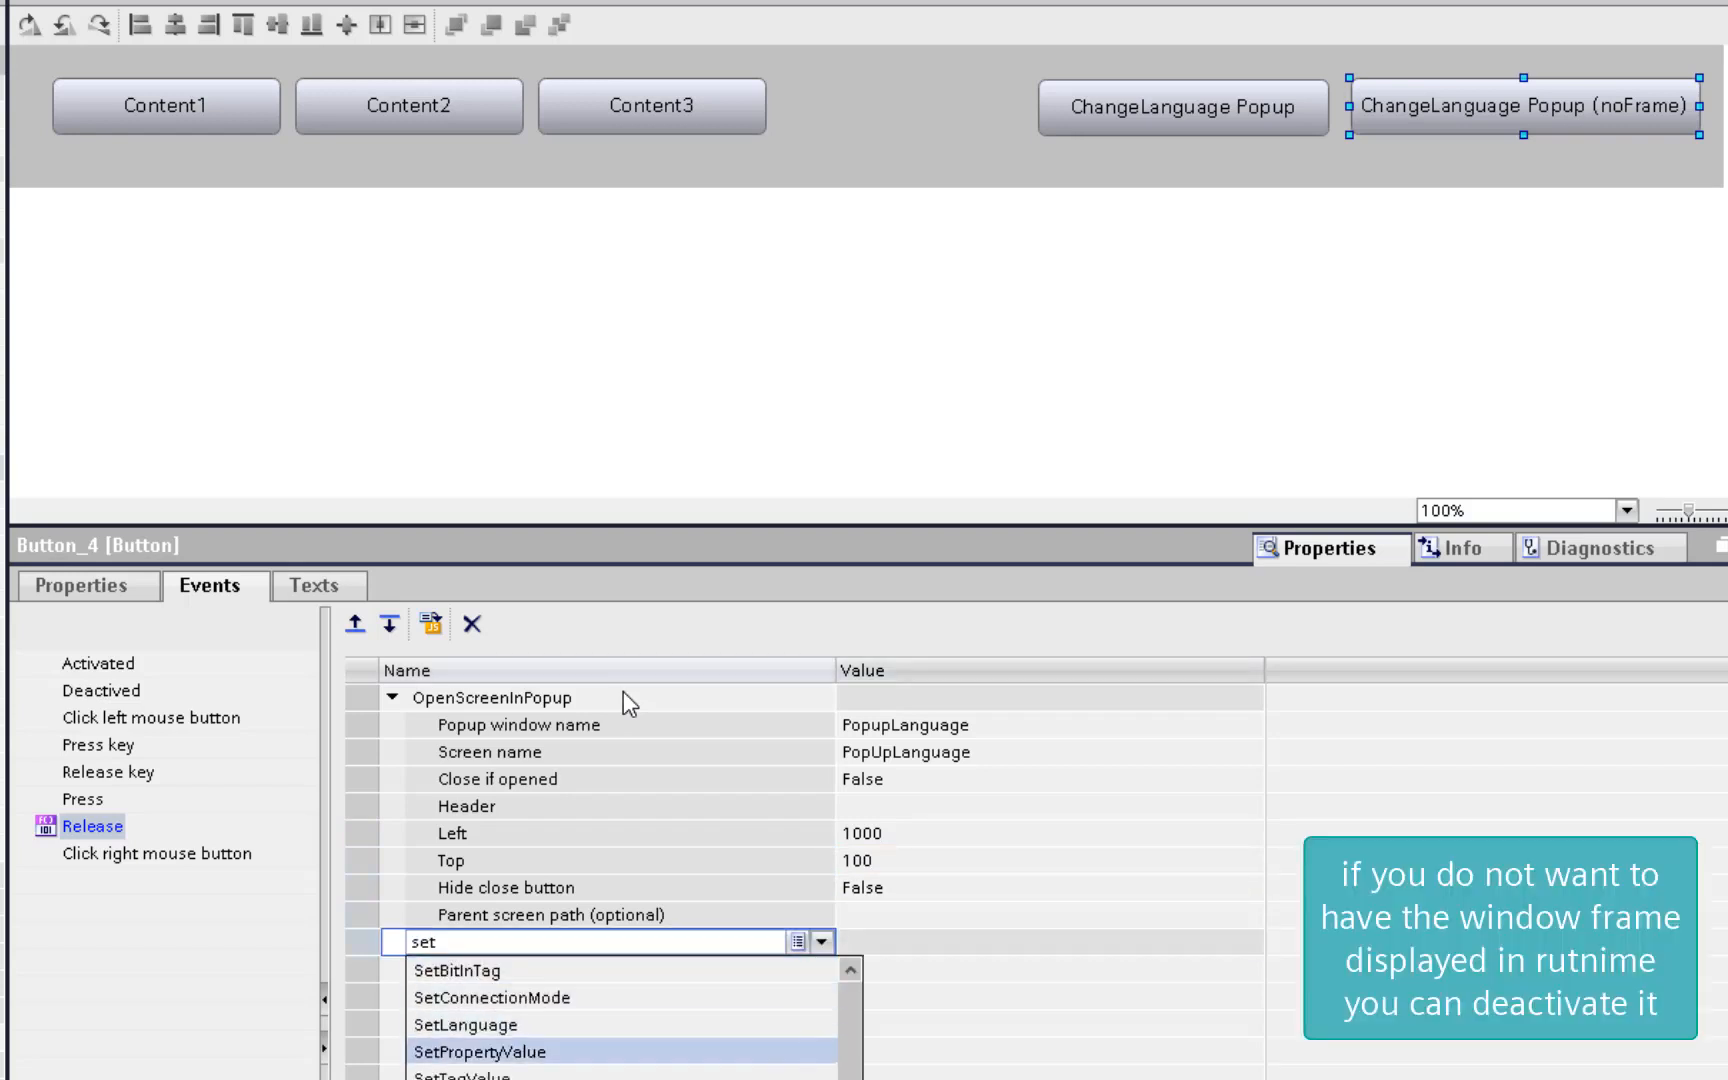
key("Return")
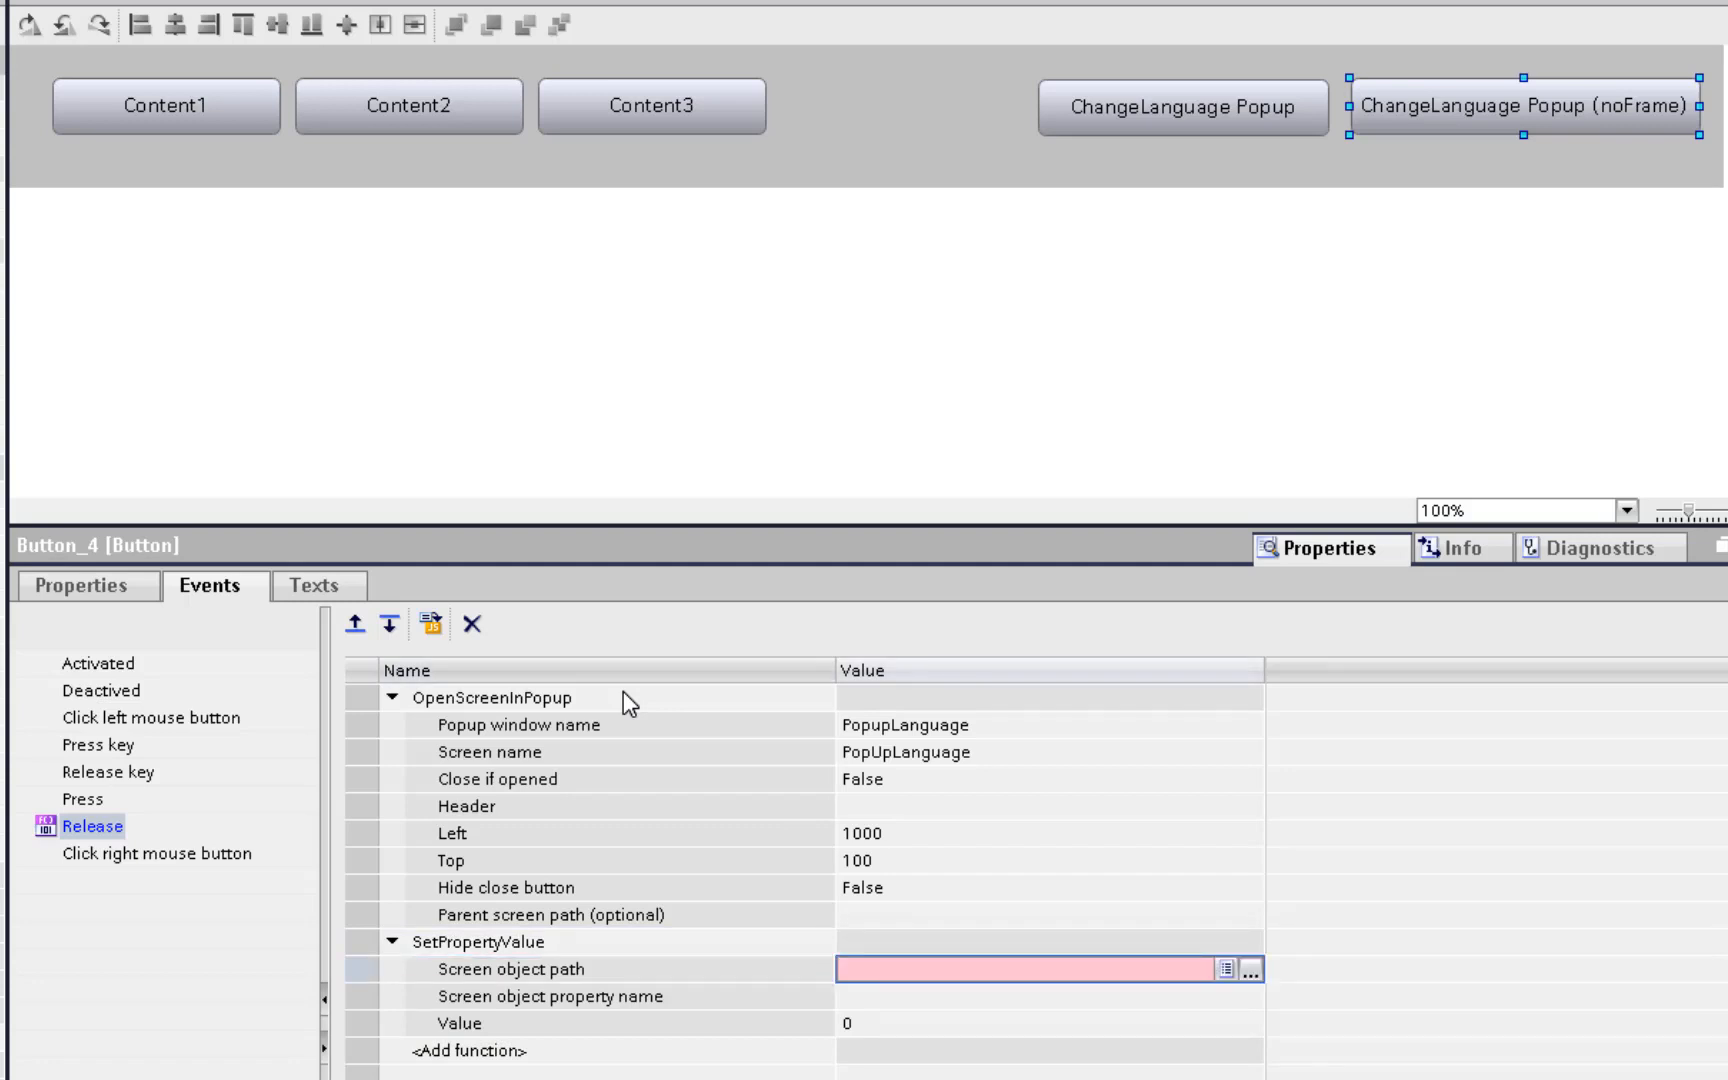
- Set the SetPropertyValue function's screen object path to /PopupLanguage, entered as a string constant
type("/P")
type("o")
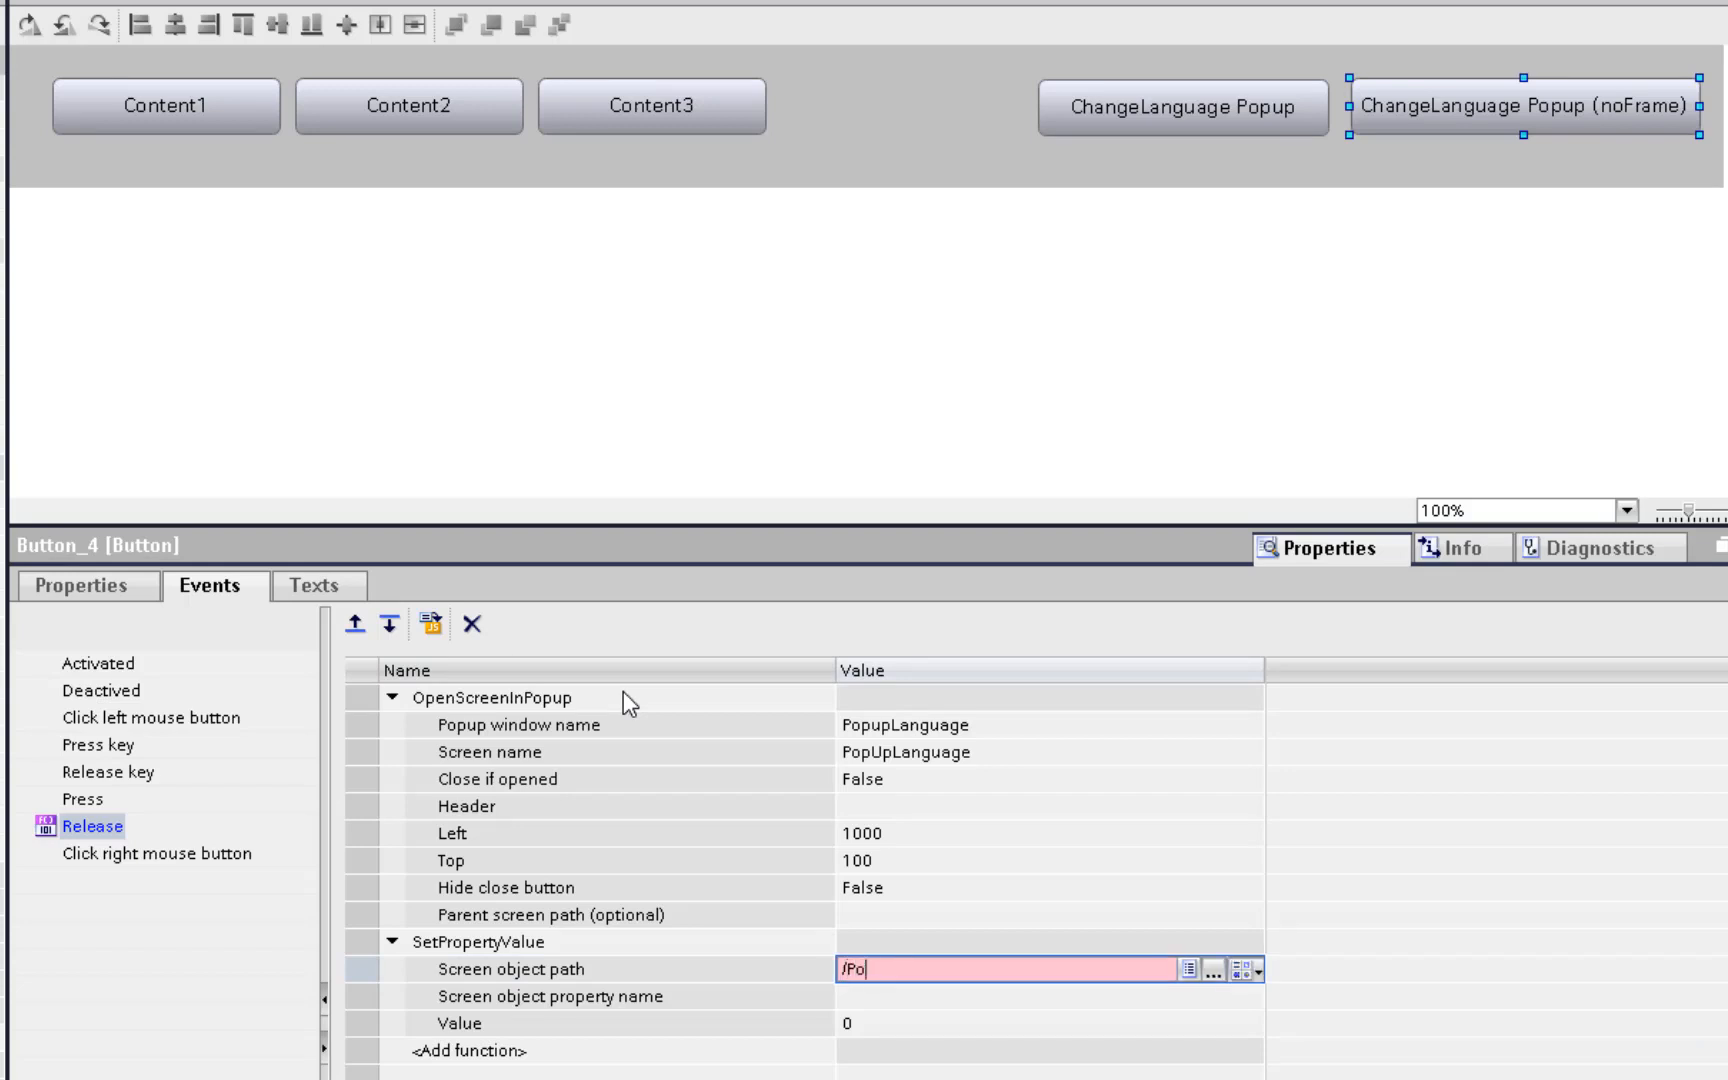
type("pupLanguage")
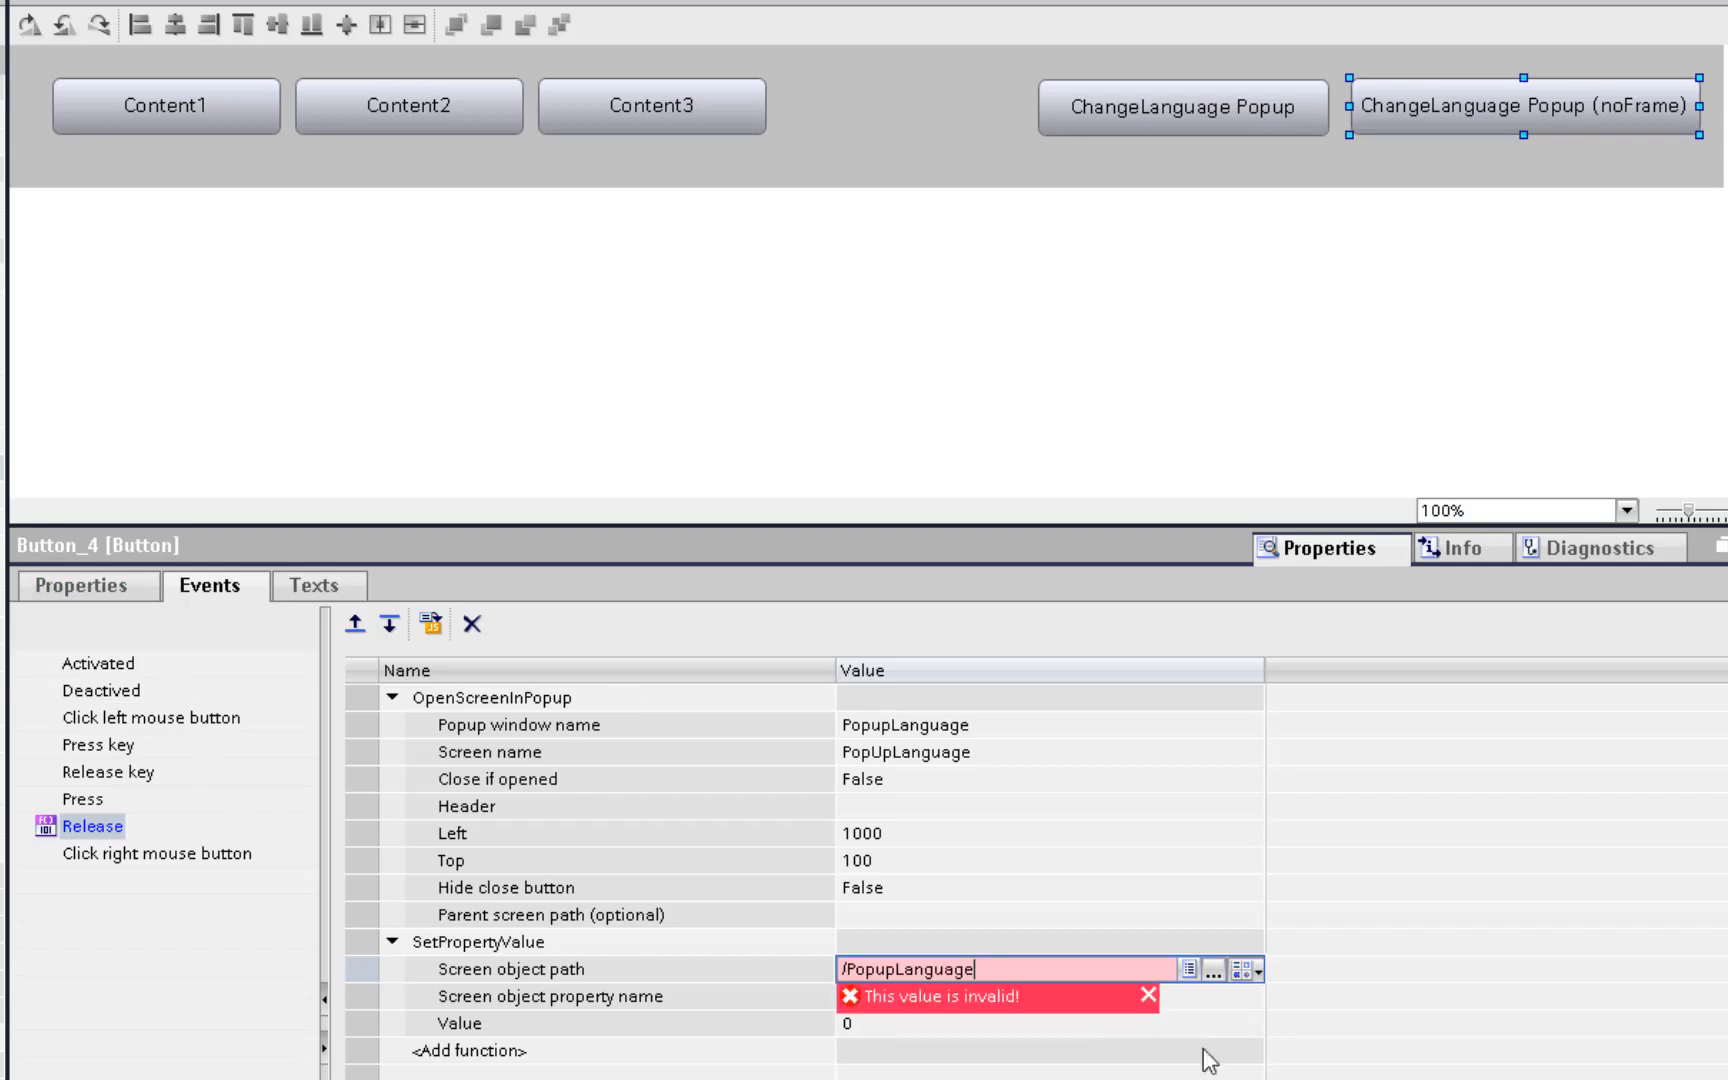
left_click_drag(993, 967, 876, 968)
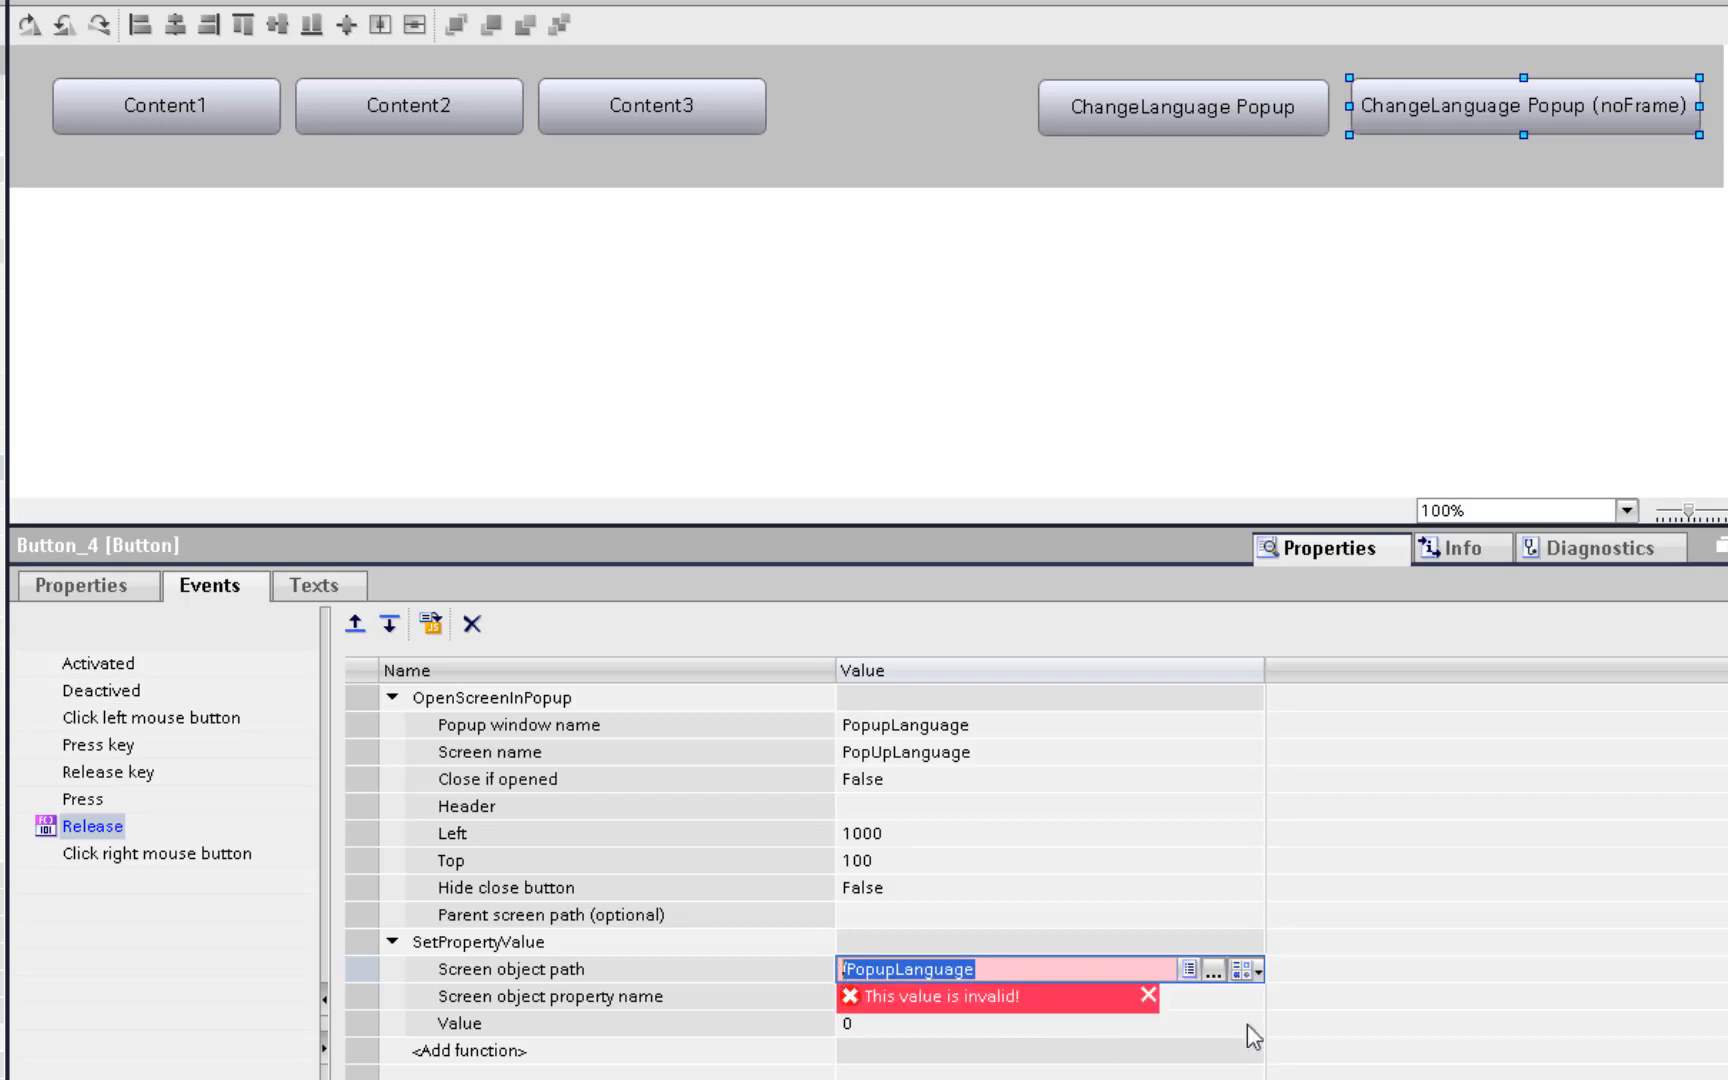
left_click(1256, 971)
left_click(1270, 1049)
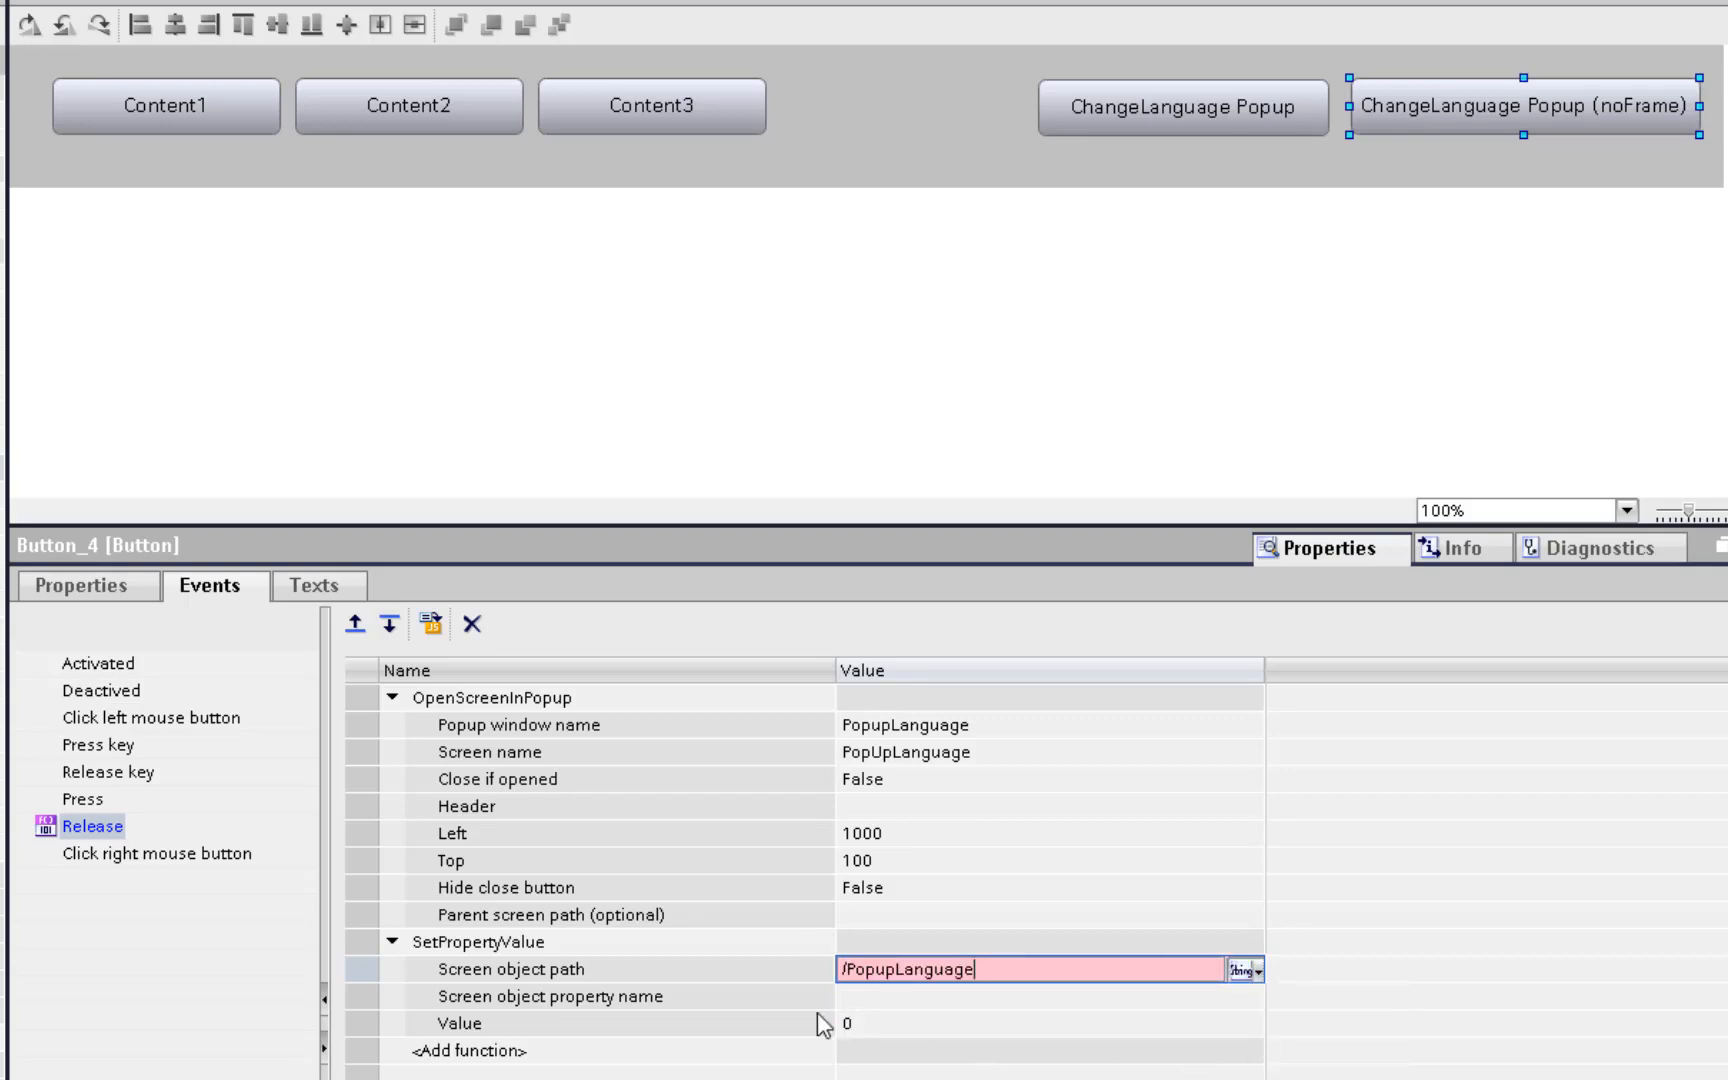
key("Tab")
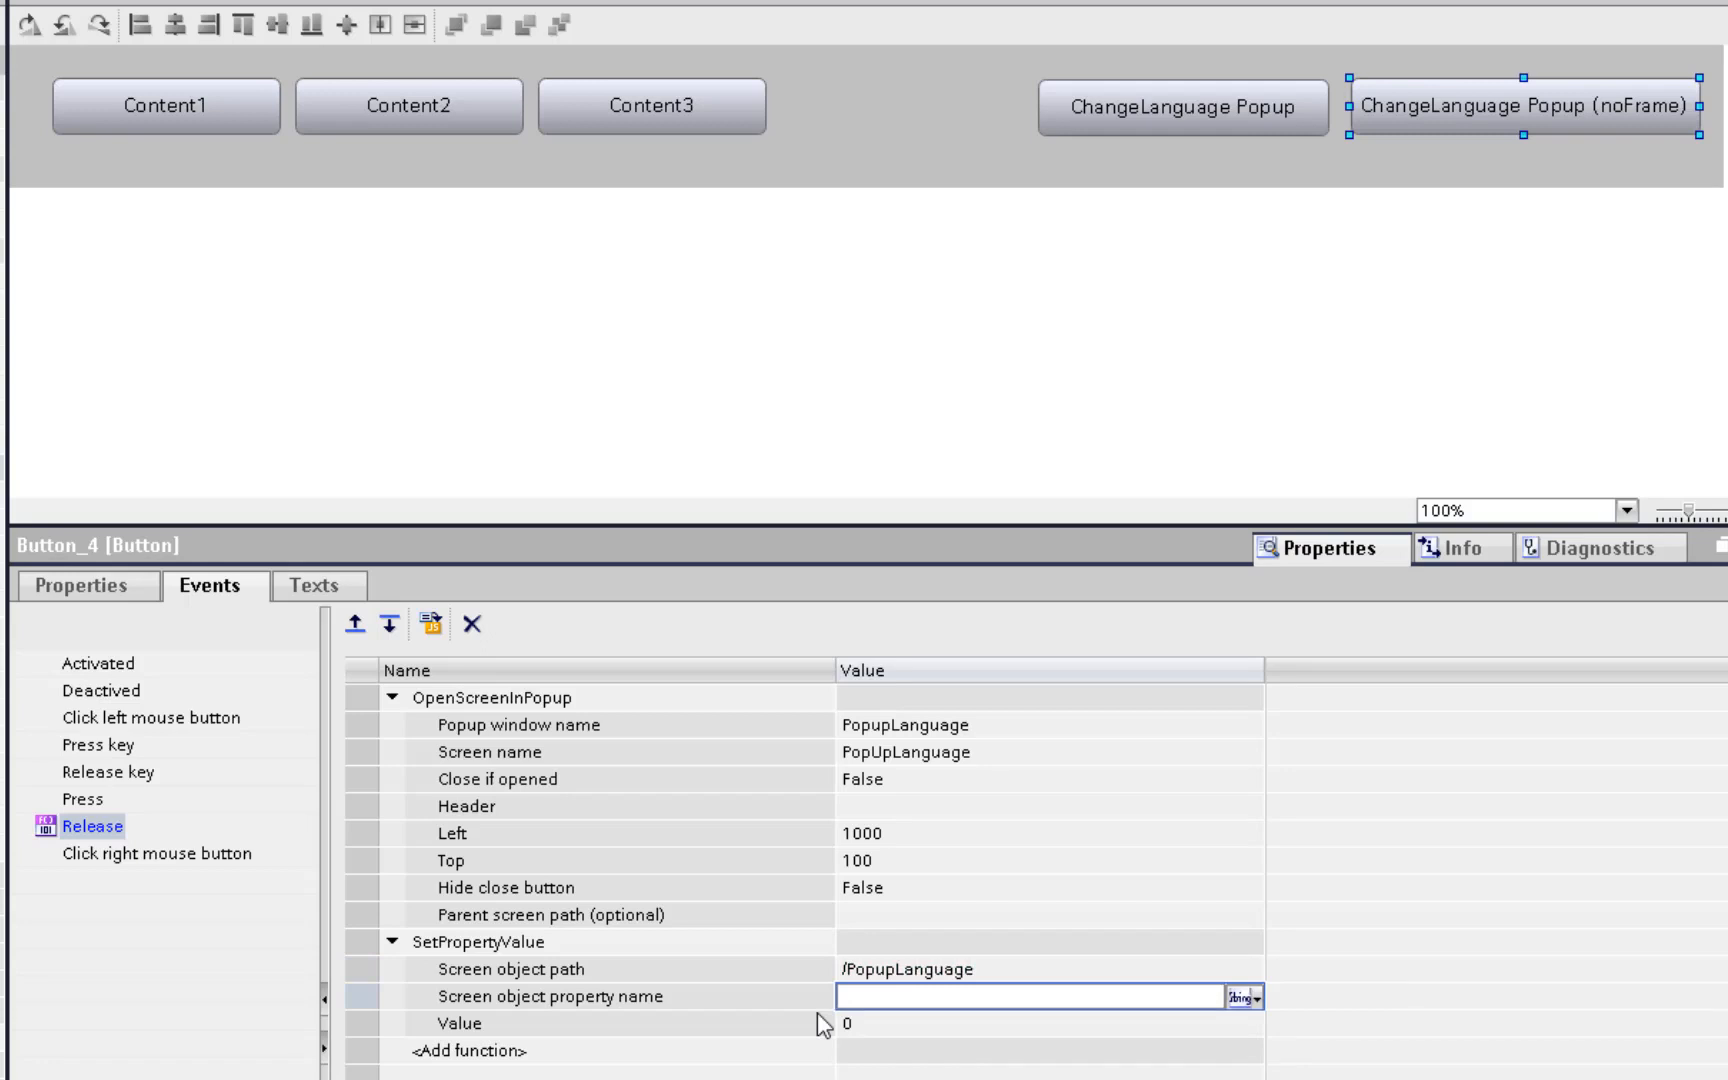
- Set the SetPropertyValue function's screen object property name to WindowFlags
type("Window")
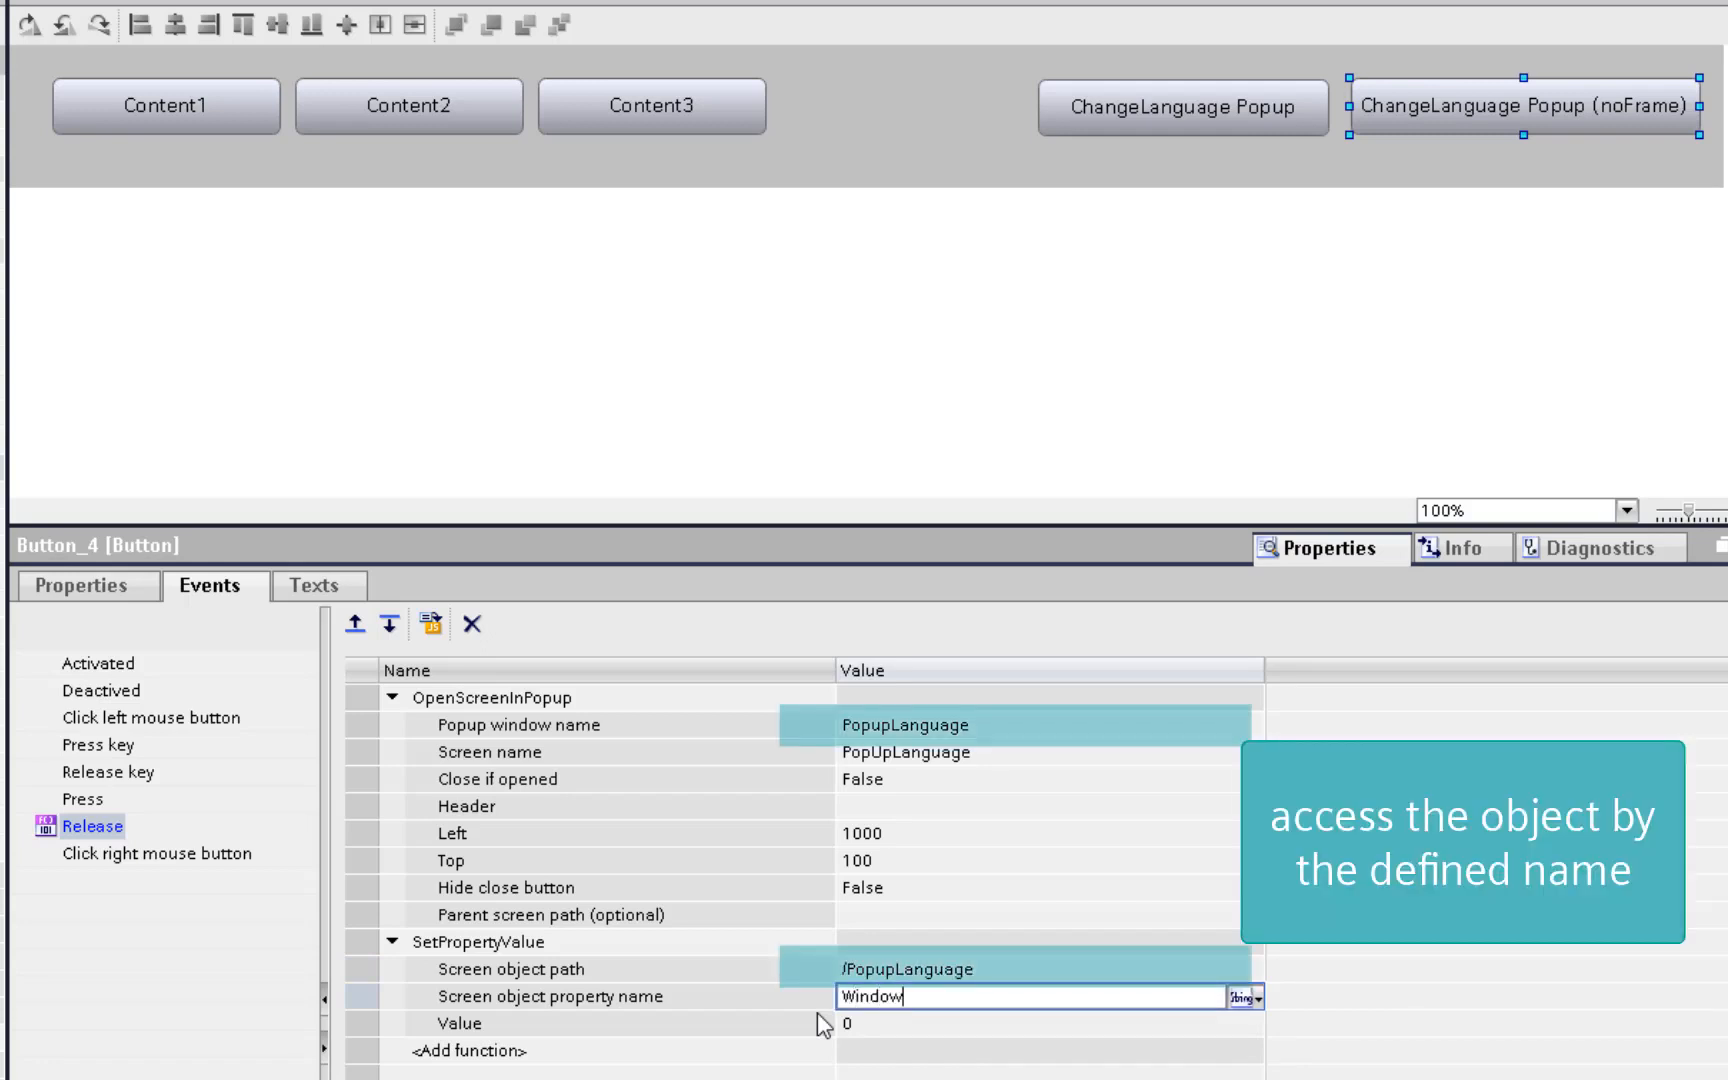
type("Flags")
key("Tab")
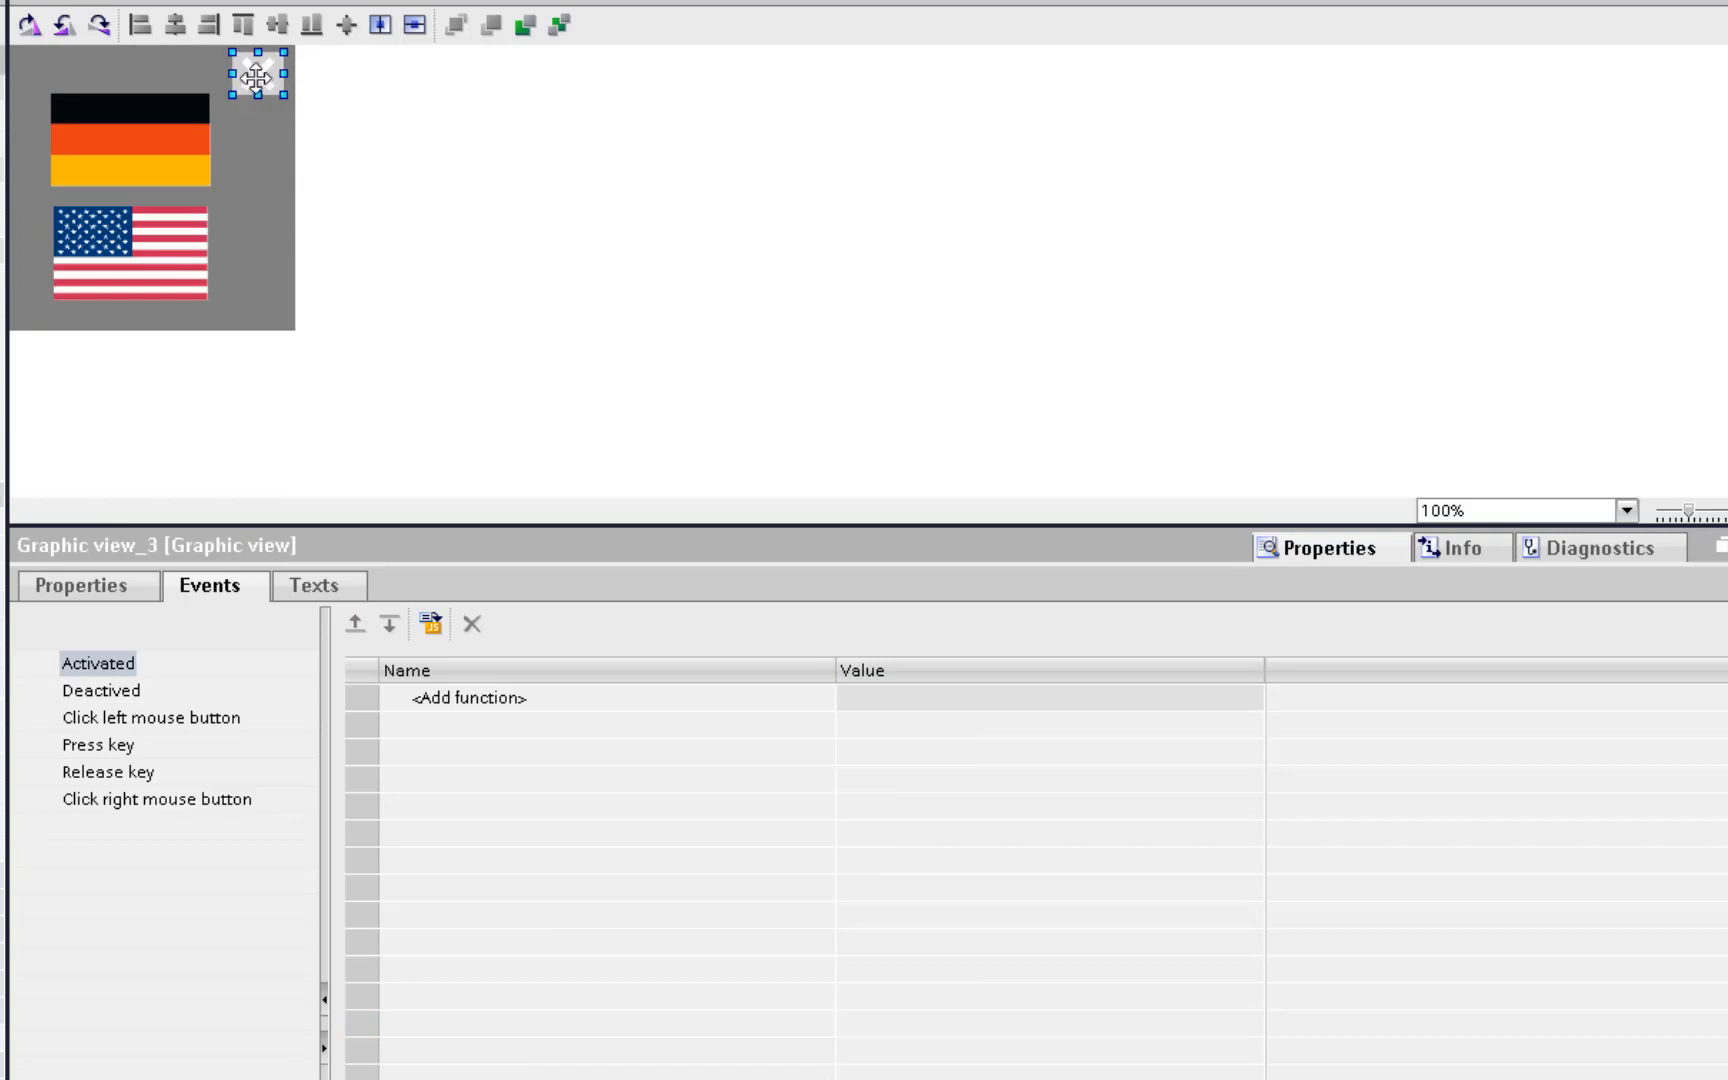
- Add a ClosePopup function with popup window path /PopupLanguage to the X graphic's Click left mouse button event on the PopUpLanguage screen
left_click(152, 717)
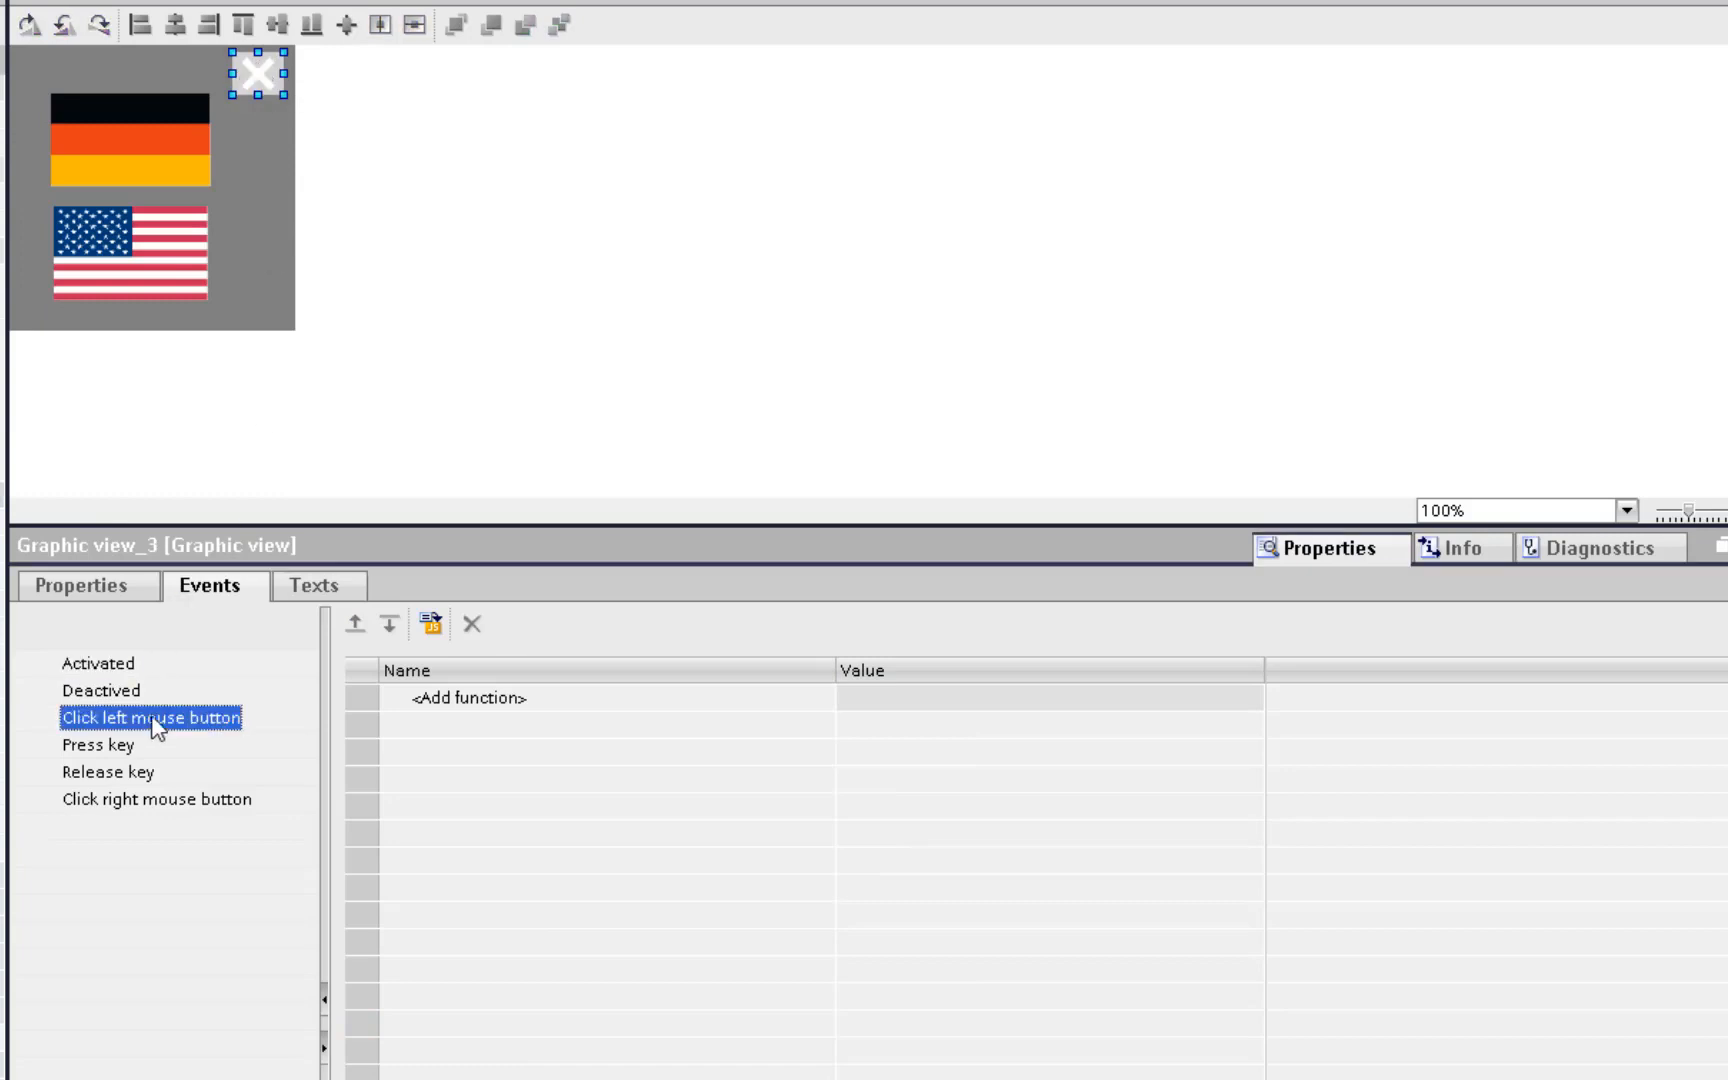
left_click(452, 700)
type("clo")
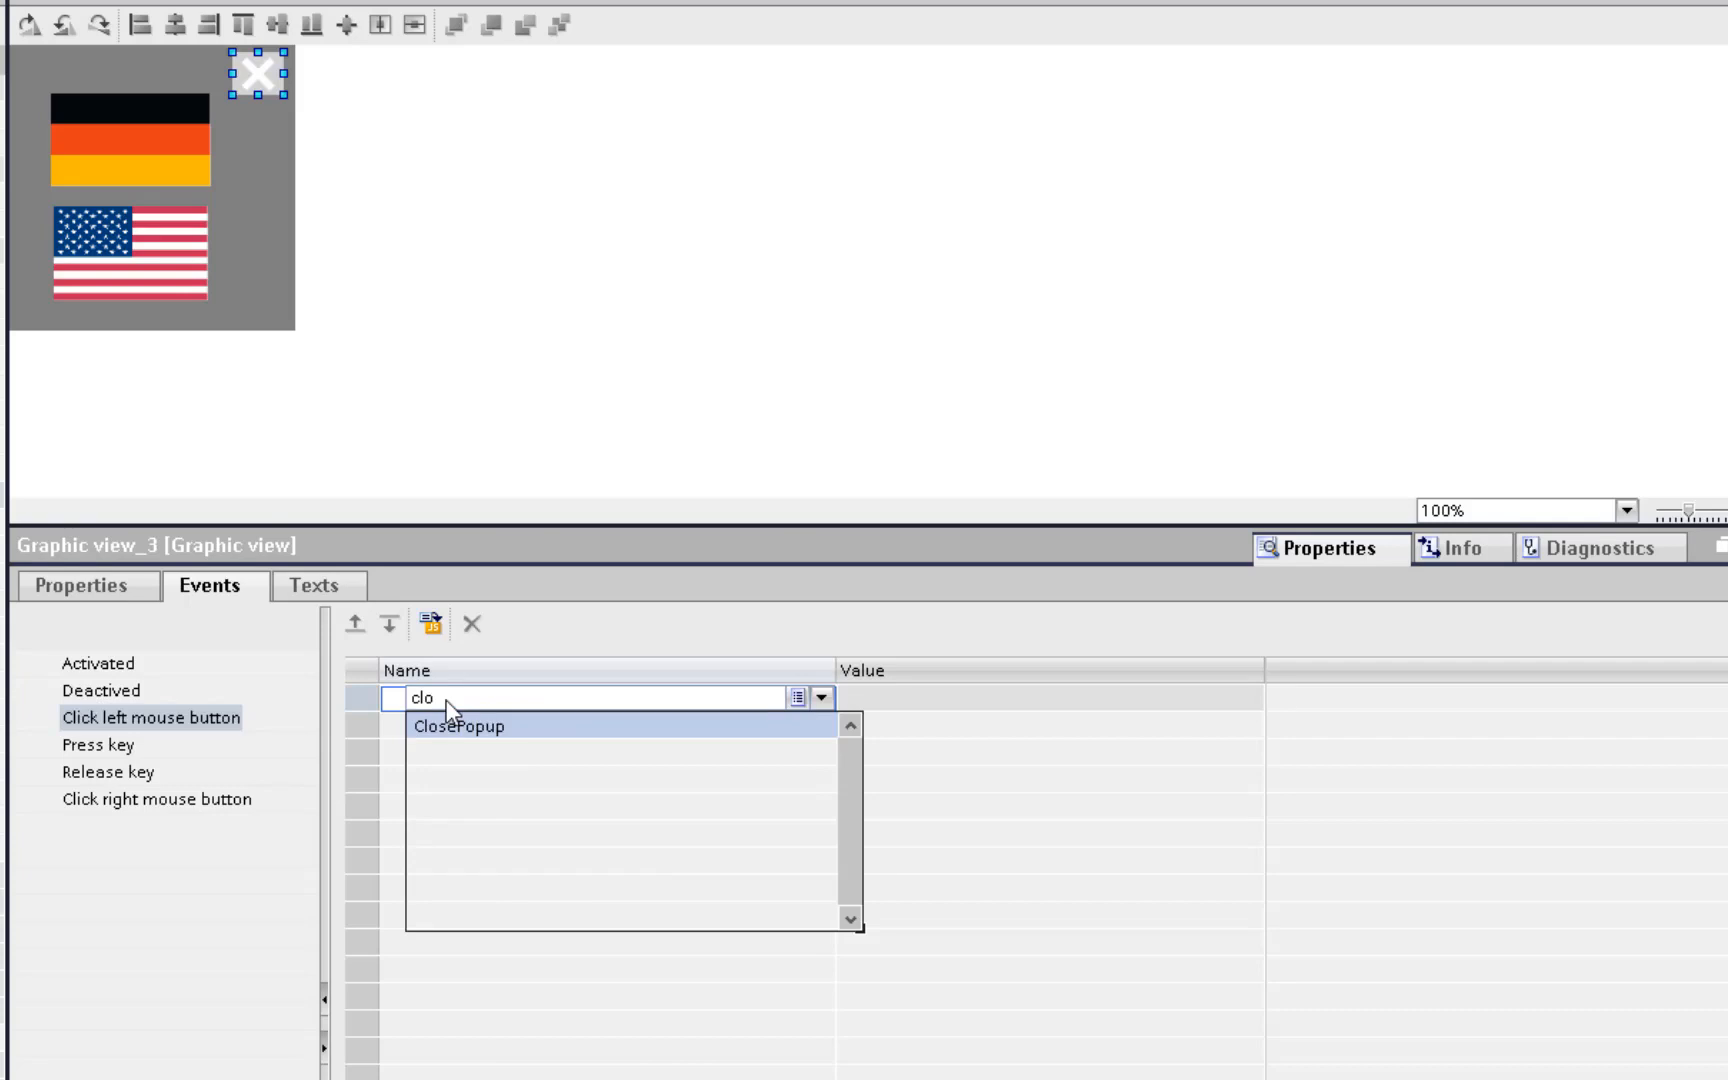
key("Return")
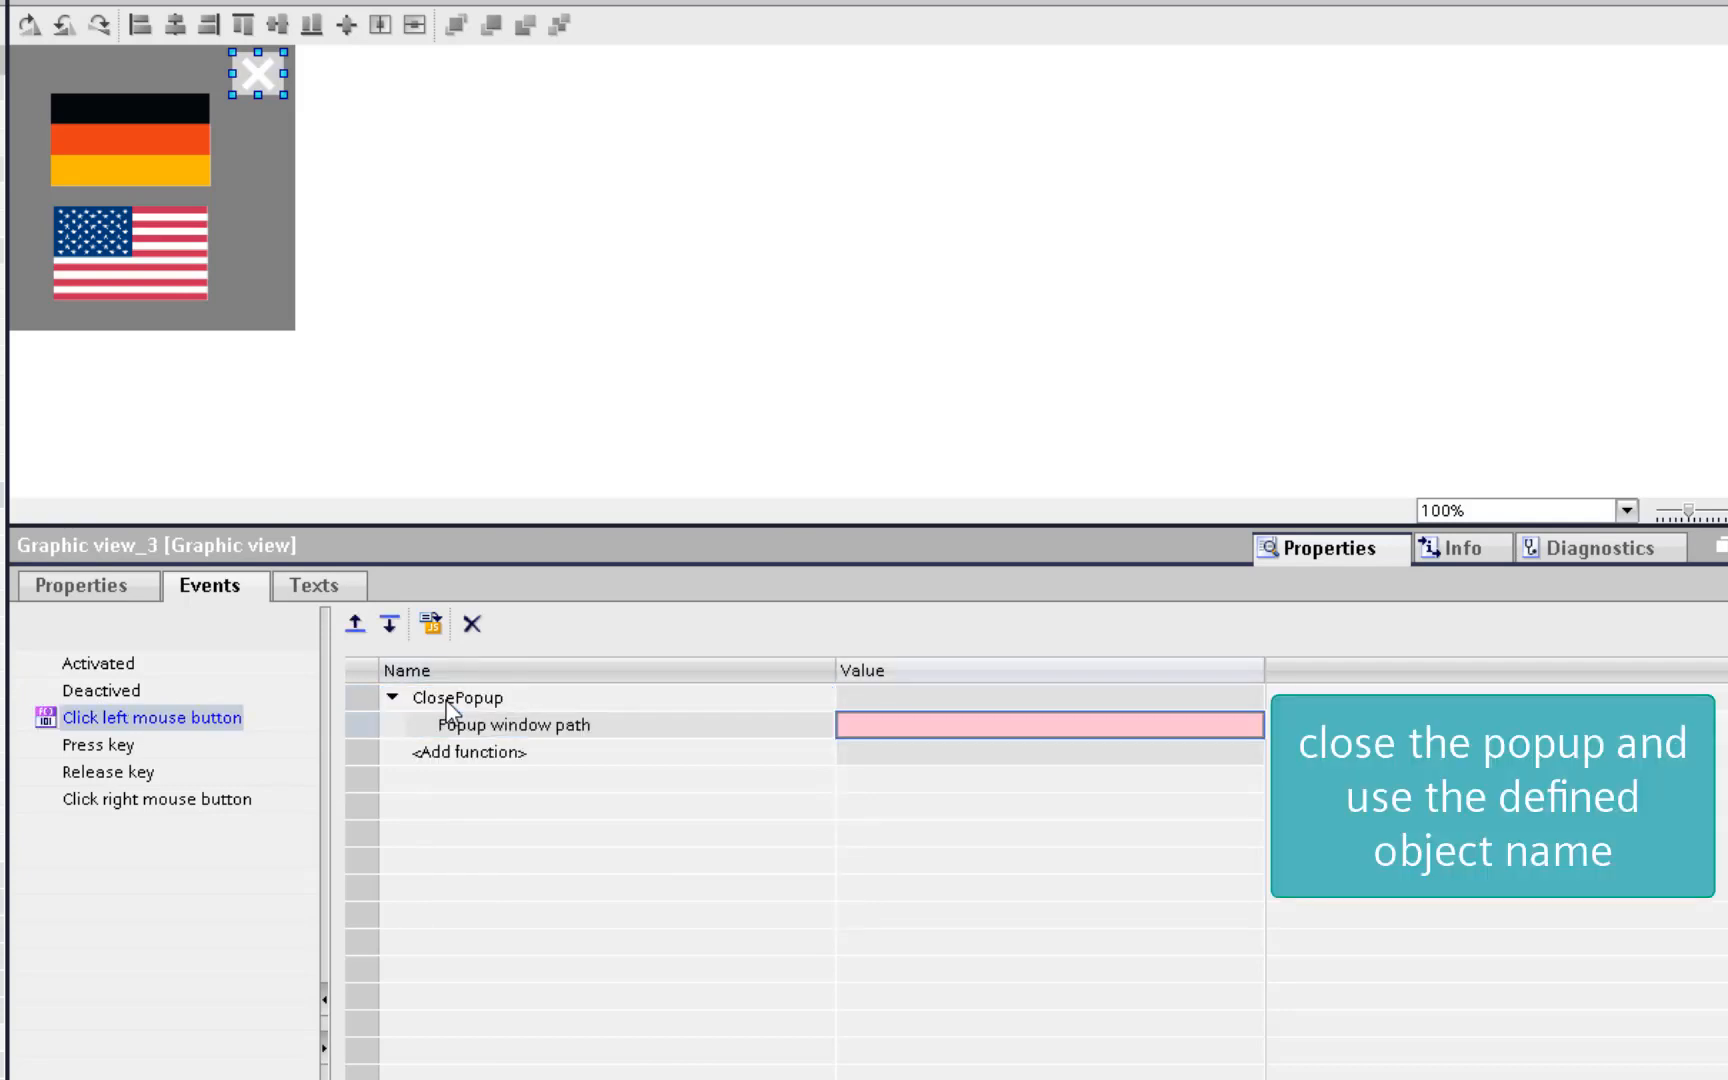
type("/PopupLanguage")
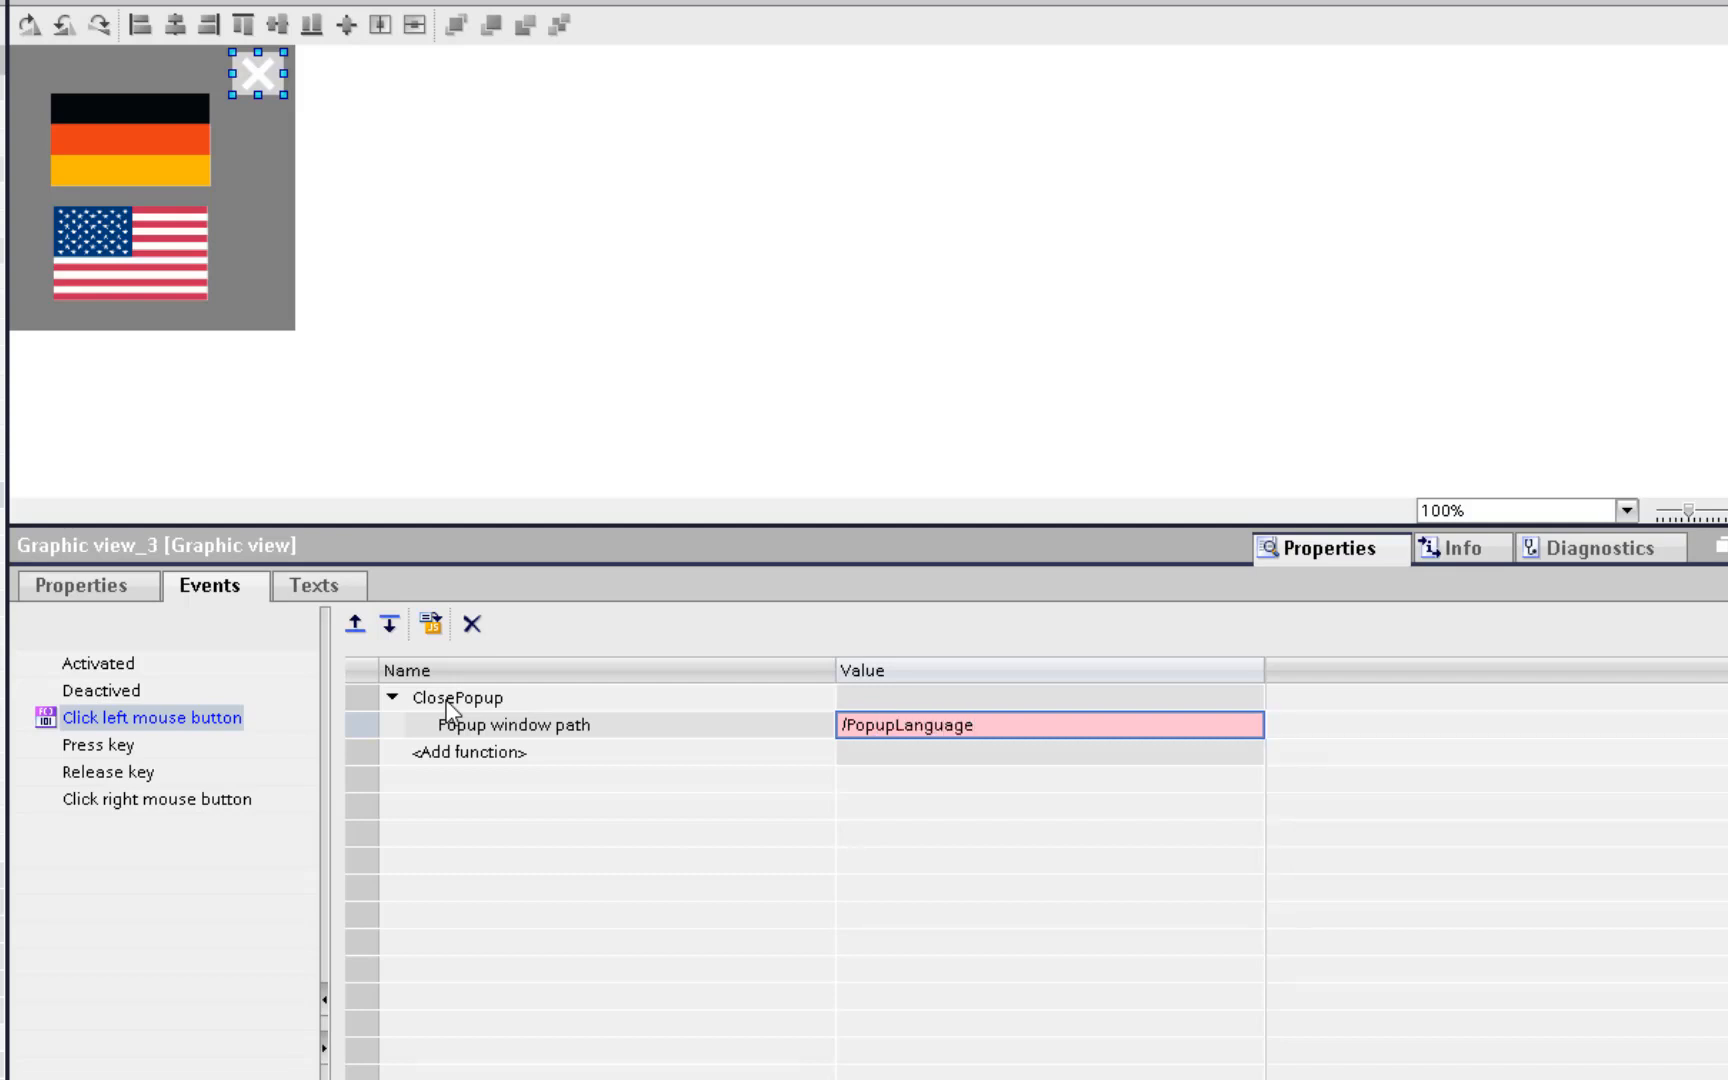
key("Return")
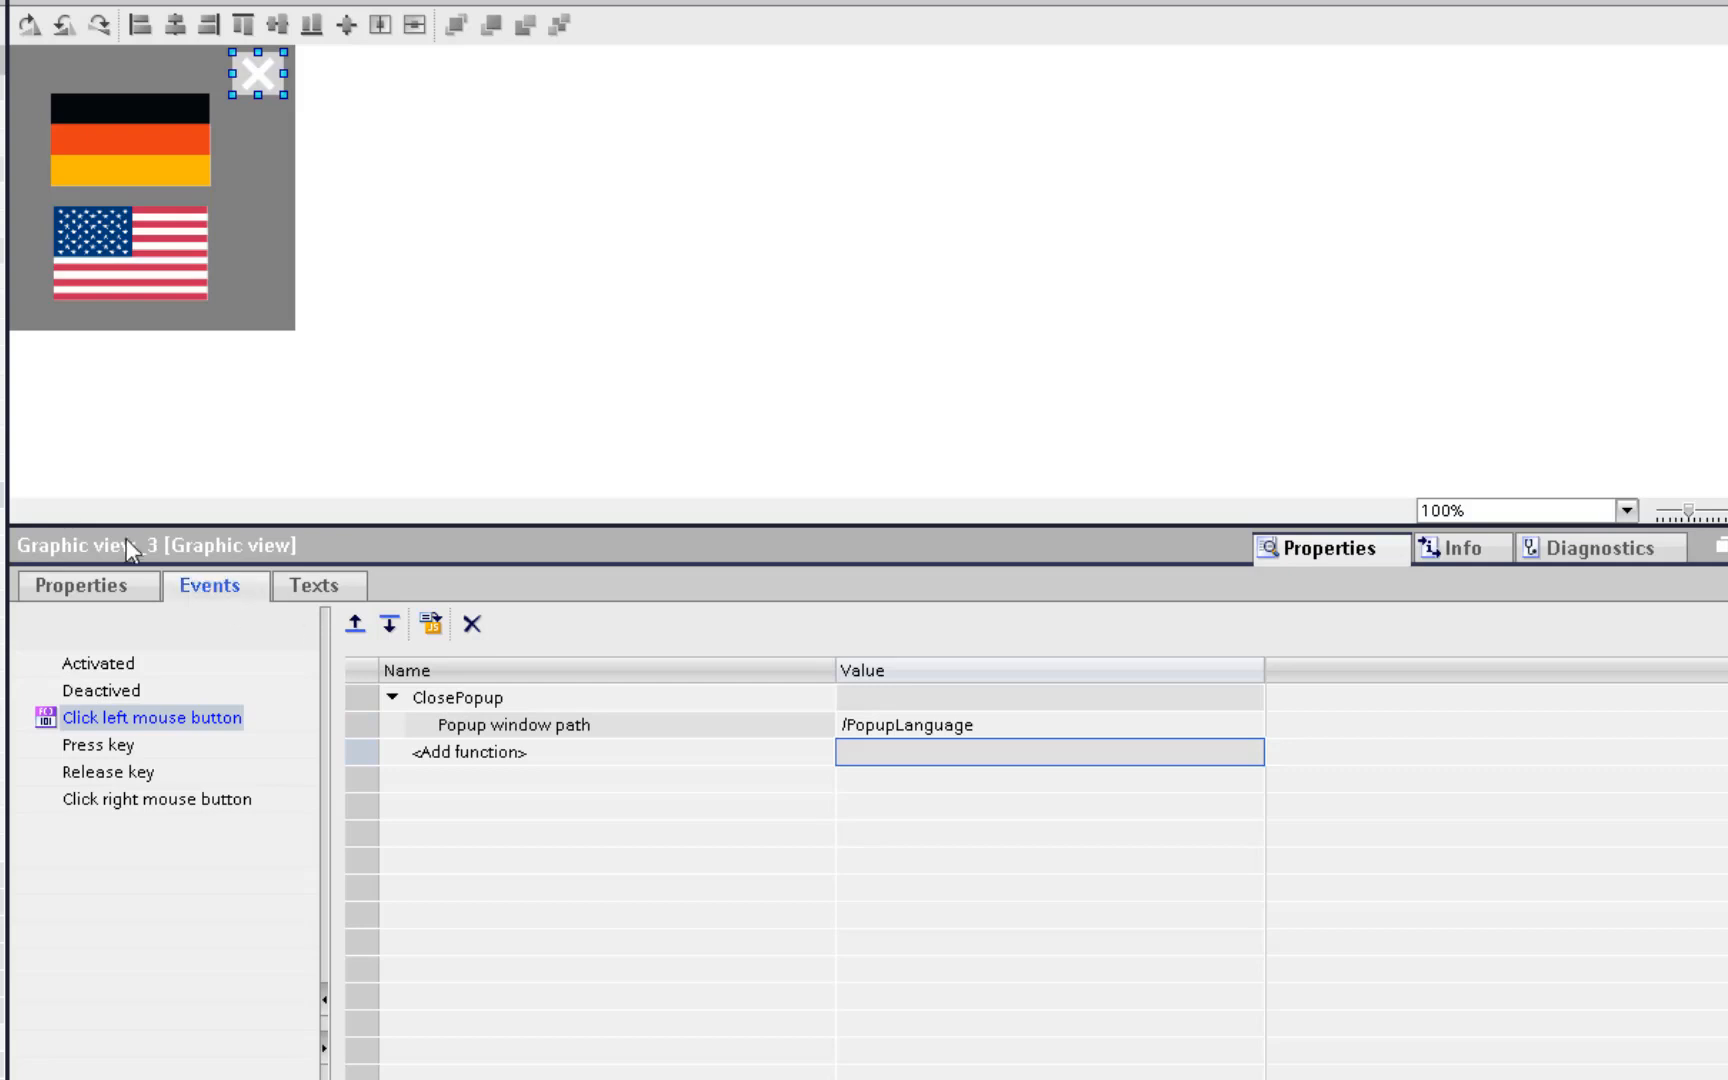
- Download the ScreenLayout runtime configuration to the UnifiedScreenLayout PC station
left_click(2, 252)
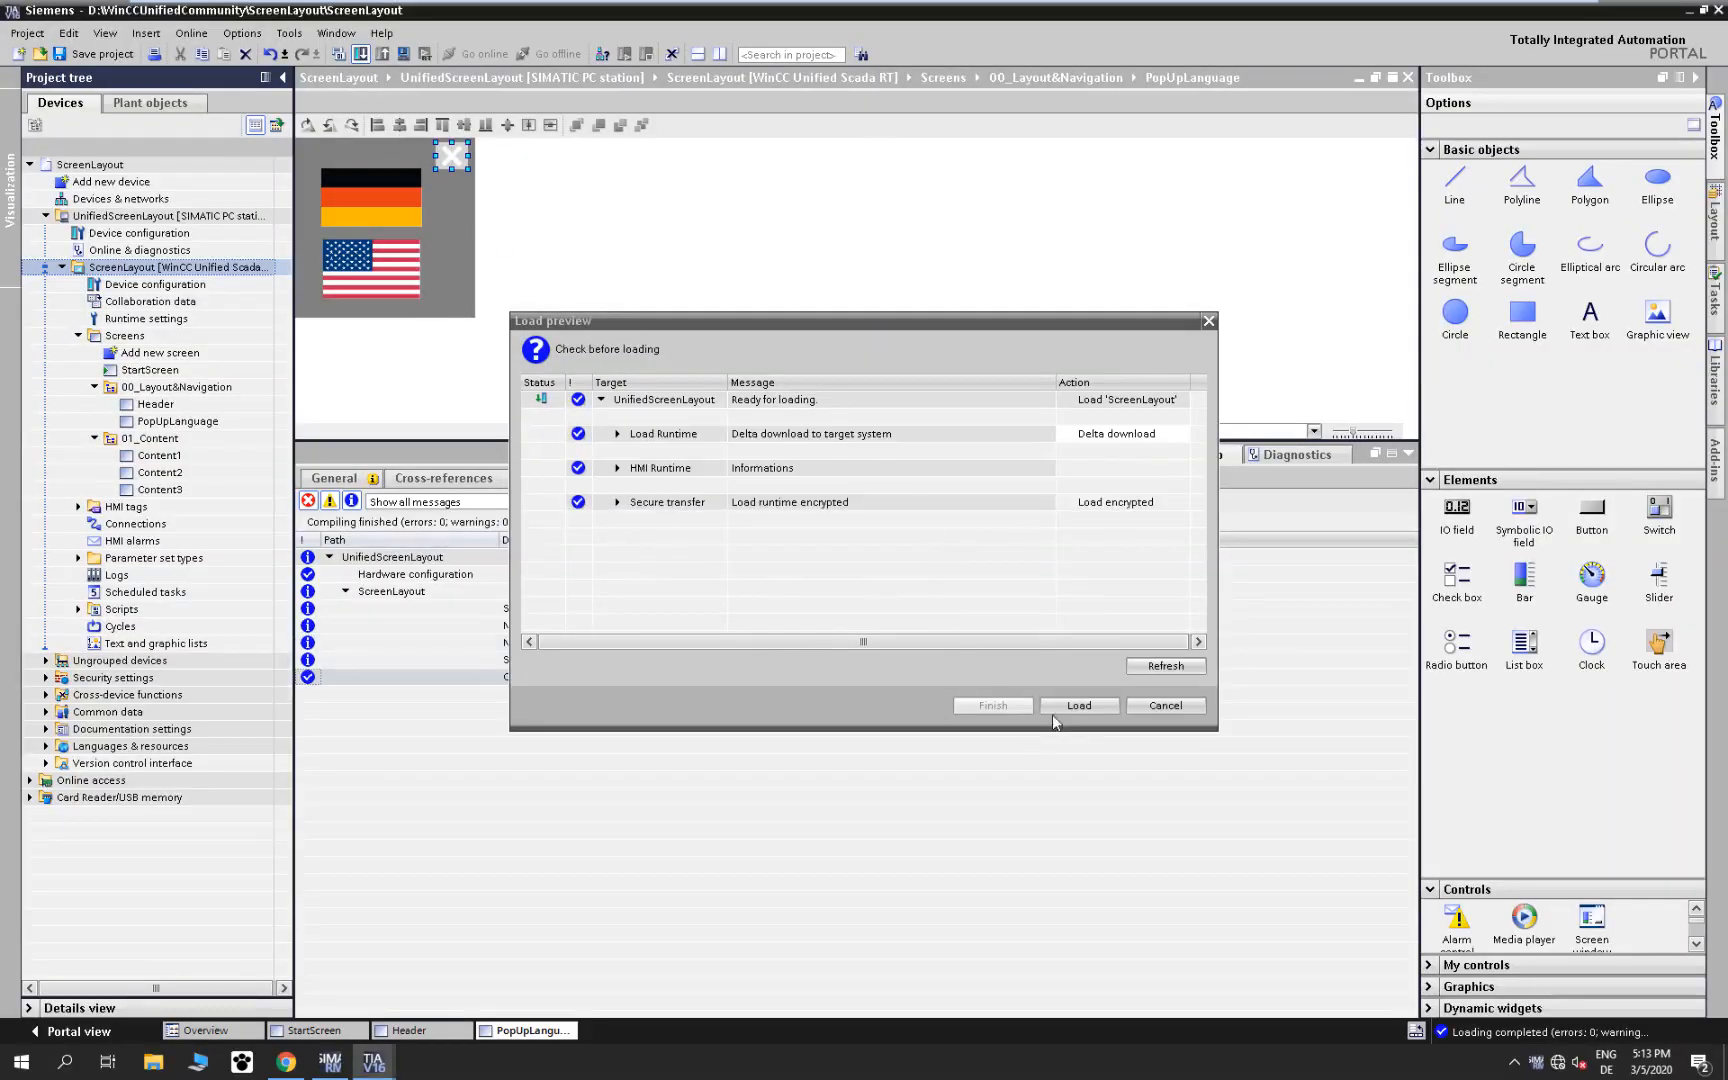
left_click(1079, 705)
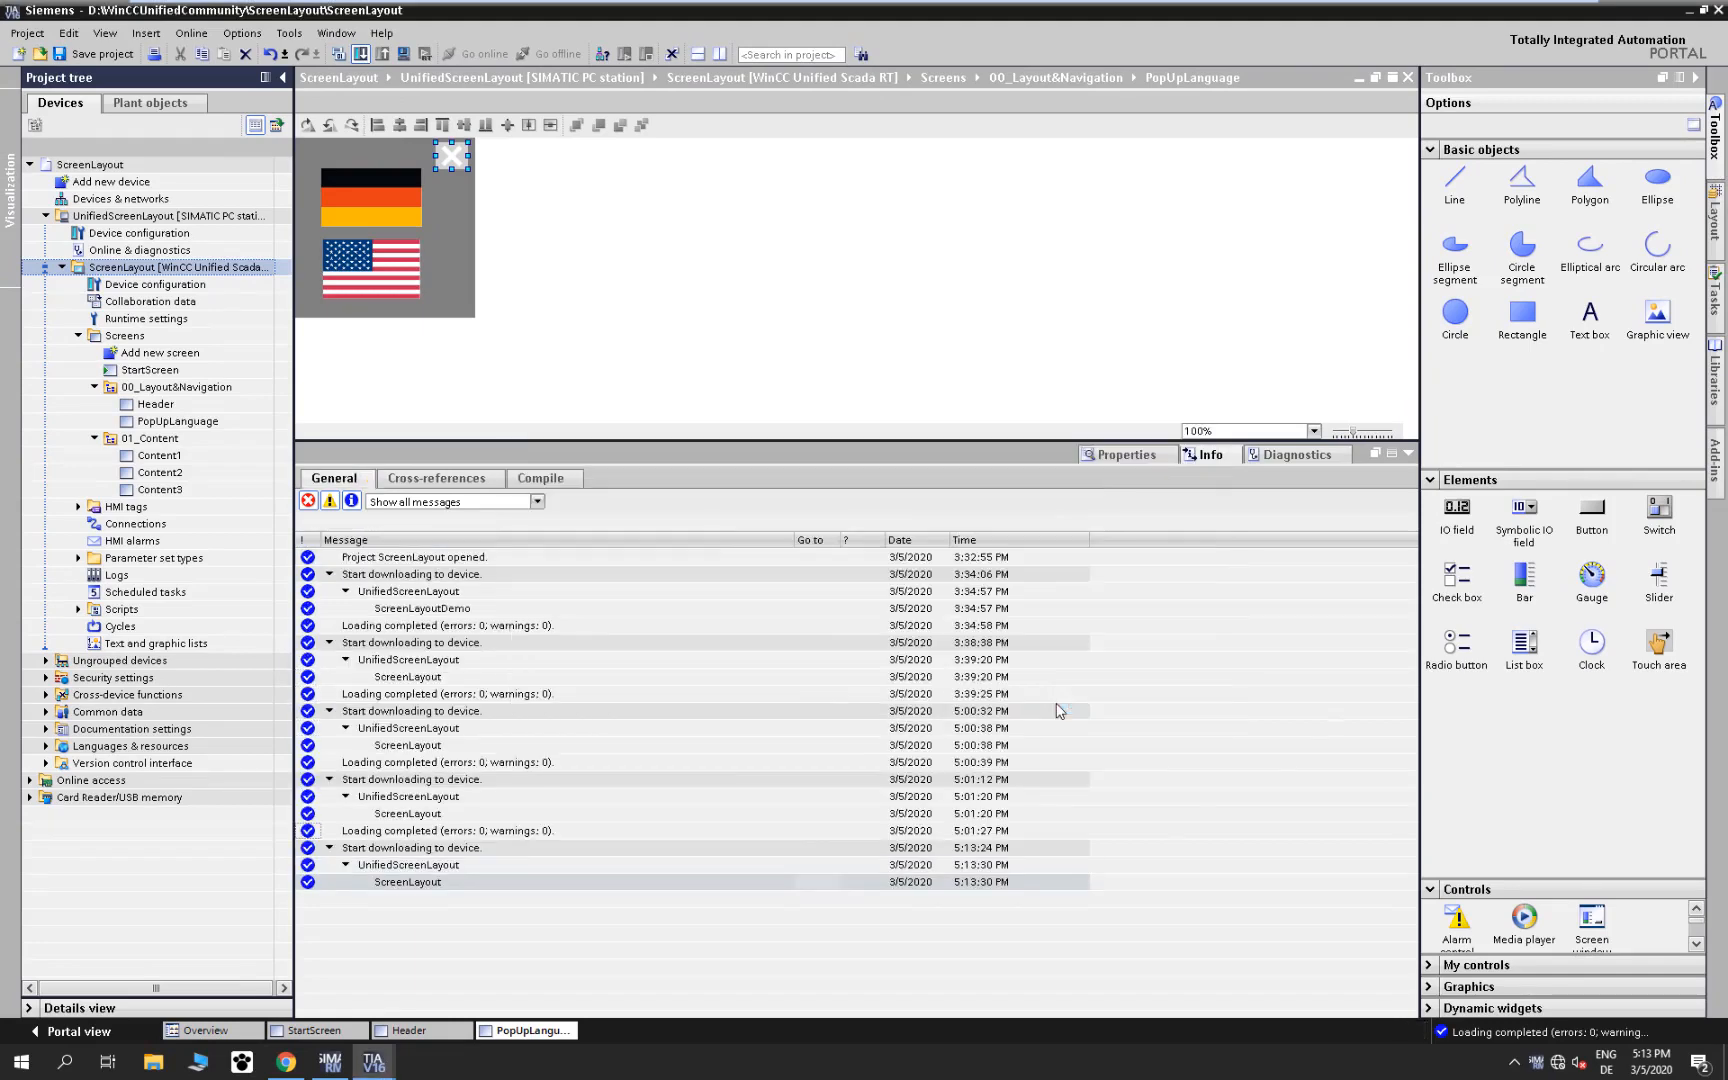
- Switch to the WinCC Unified runtime in the browser and test the content navigation by showing Content2, Content3, Content2 and Content1
left_click(286, 1062)
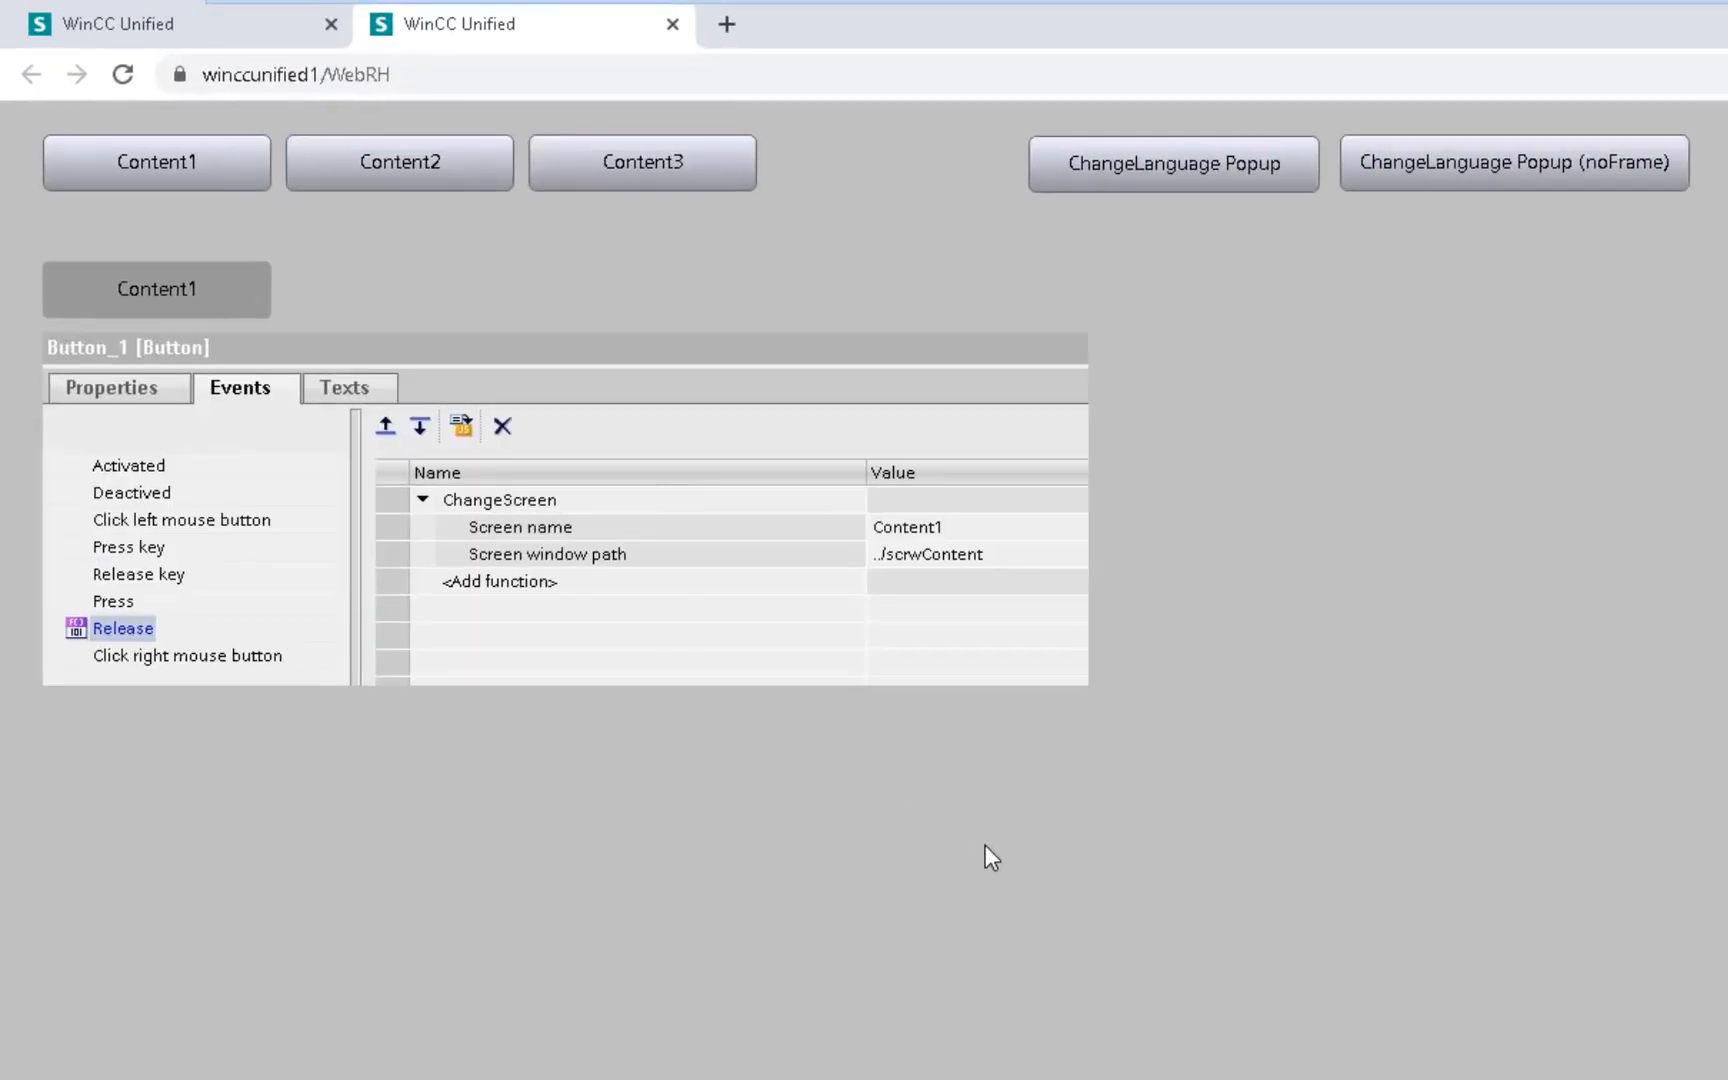
left_click(402, 172)
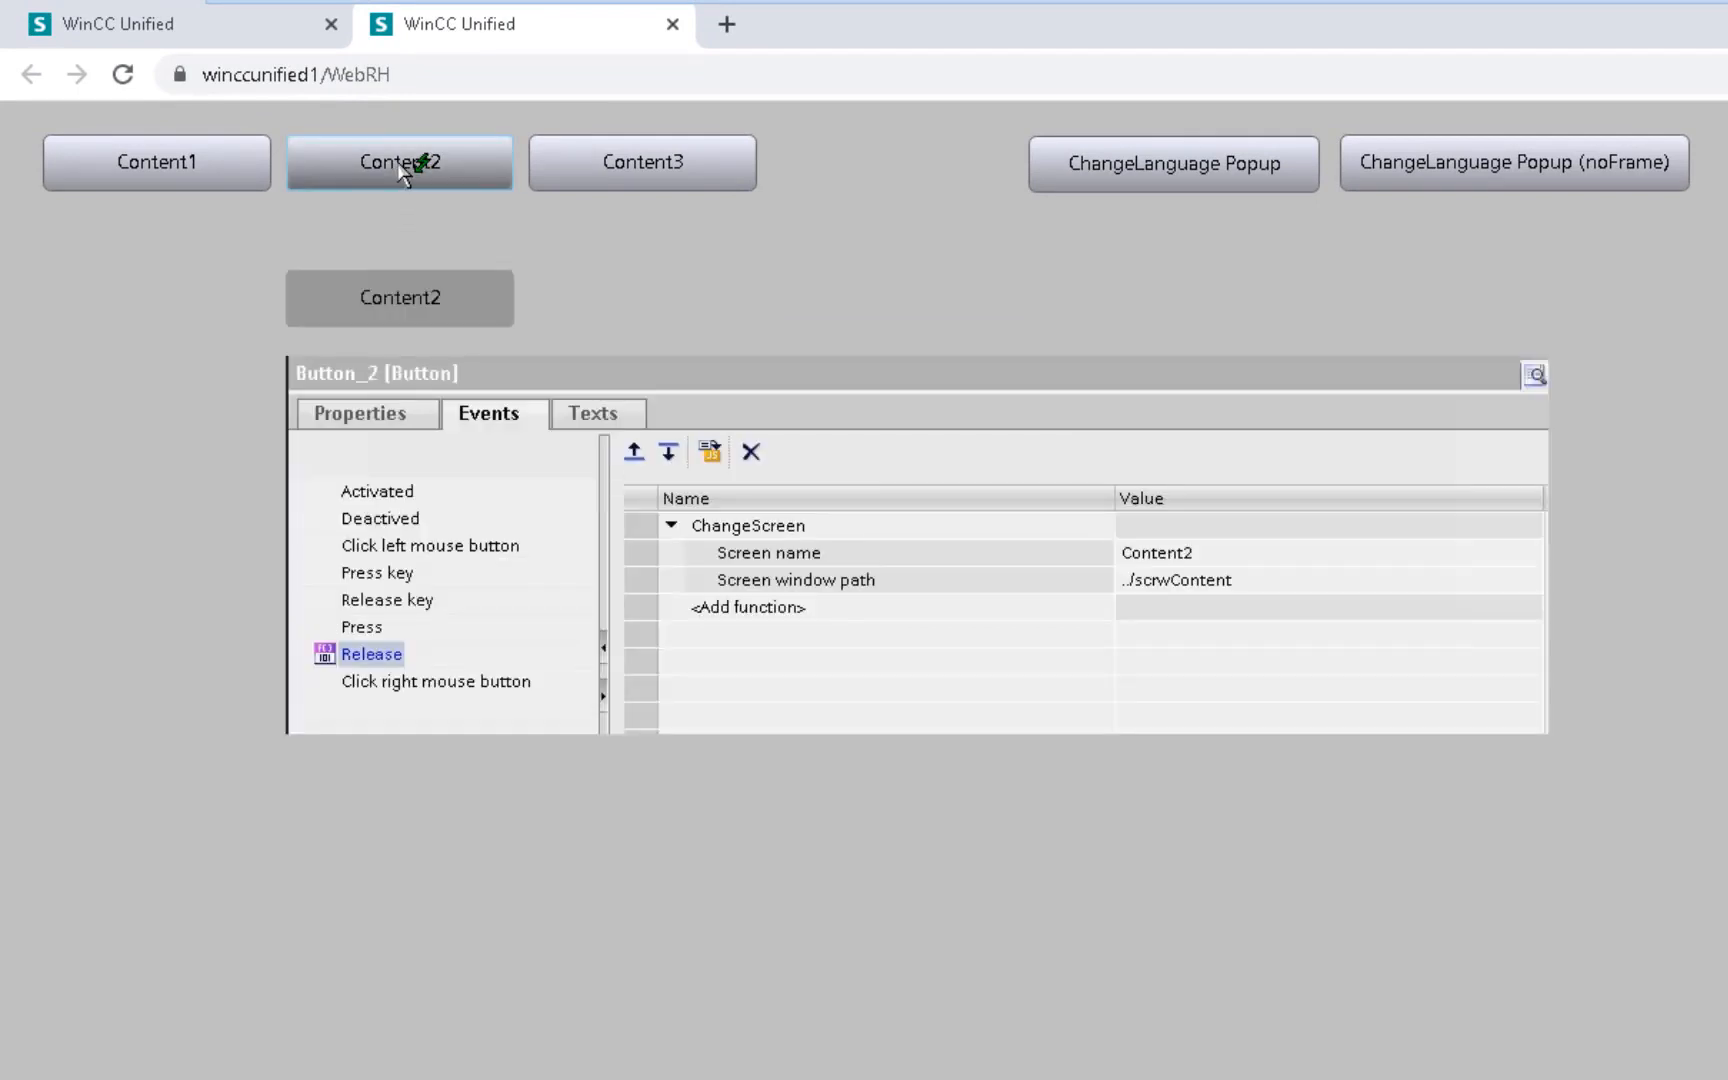
left_click(592, 182)
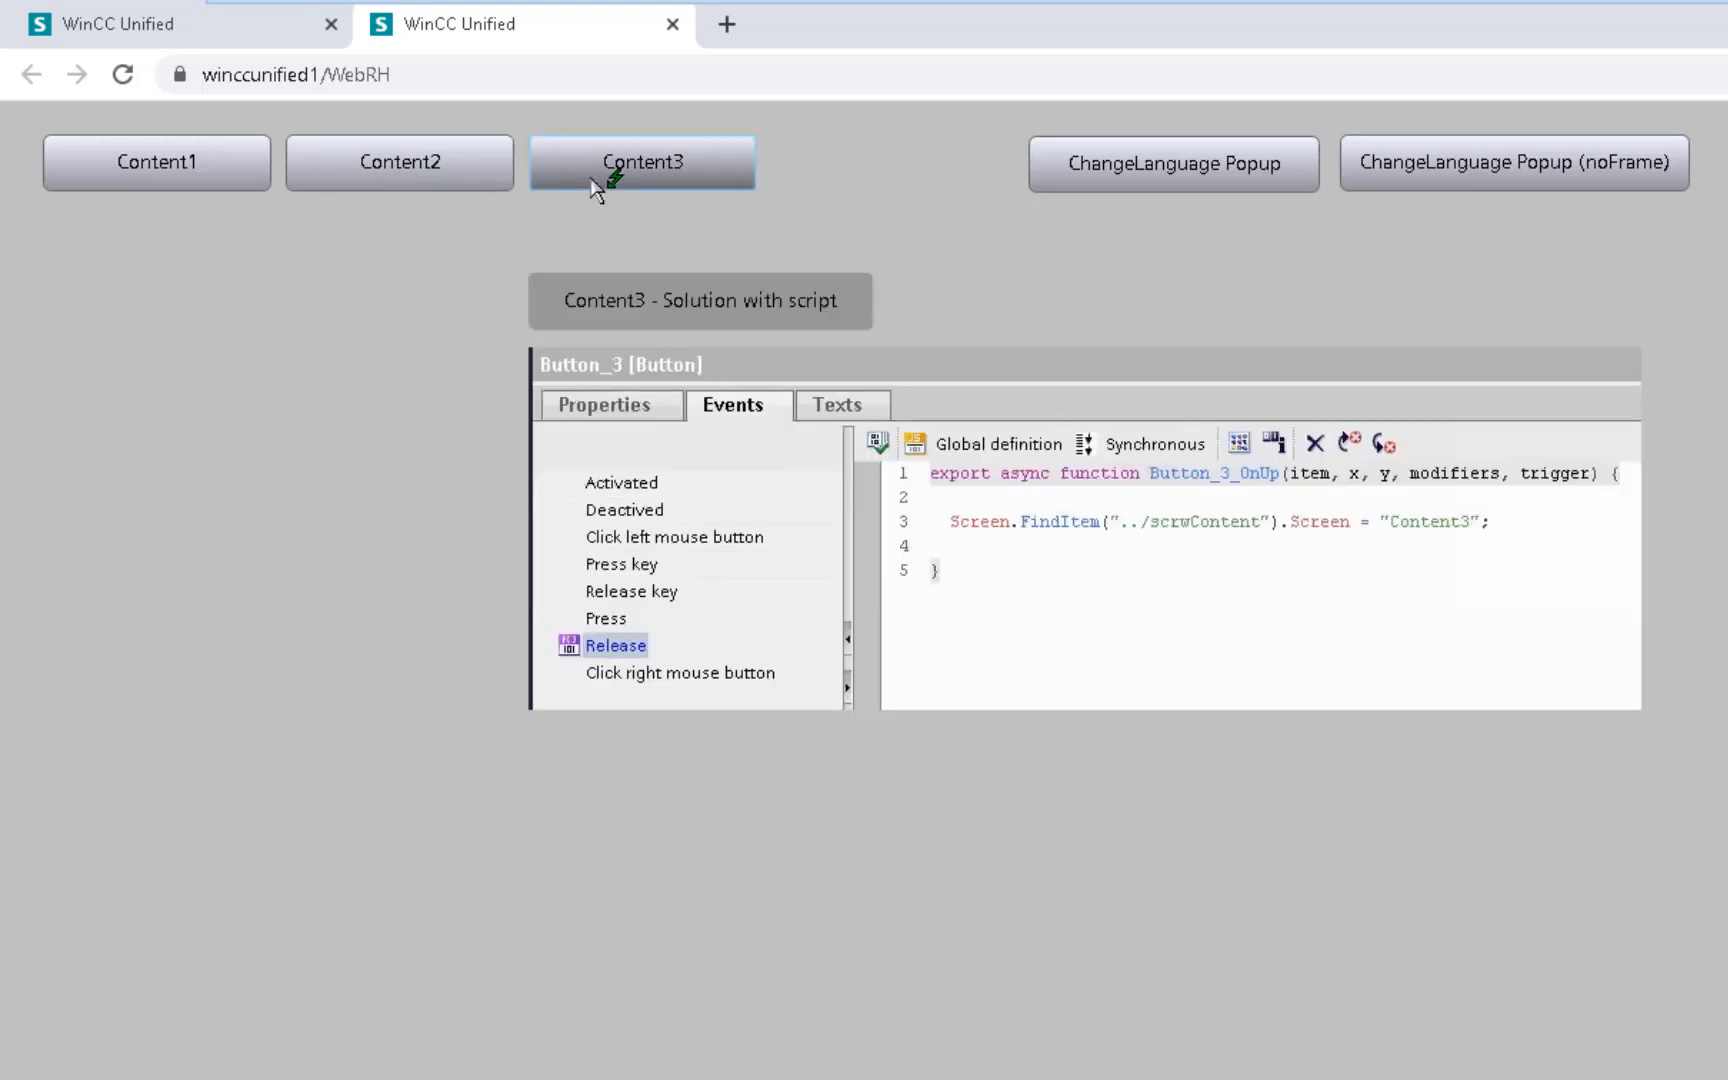
left_click(440, 182)
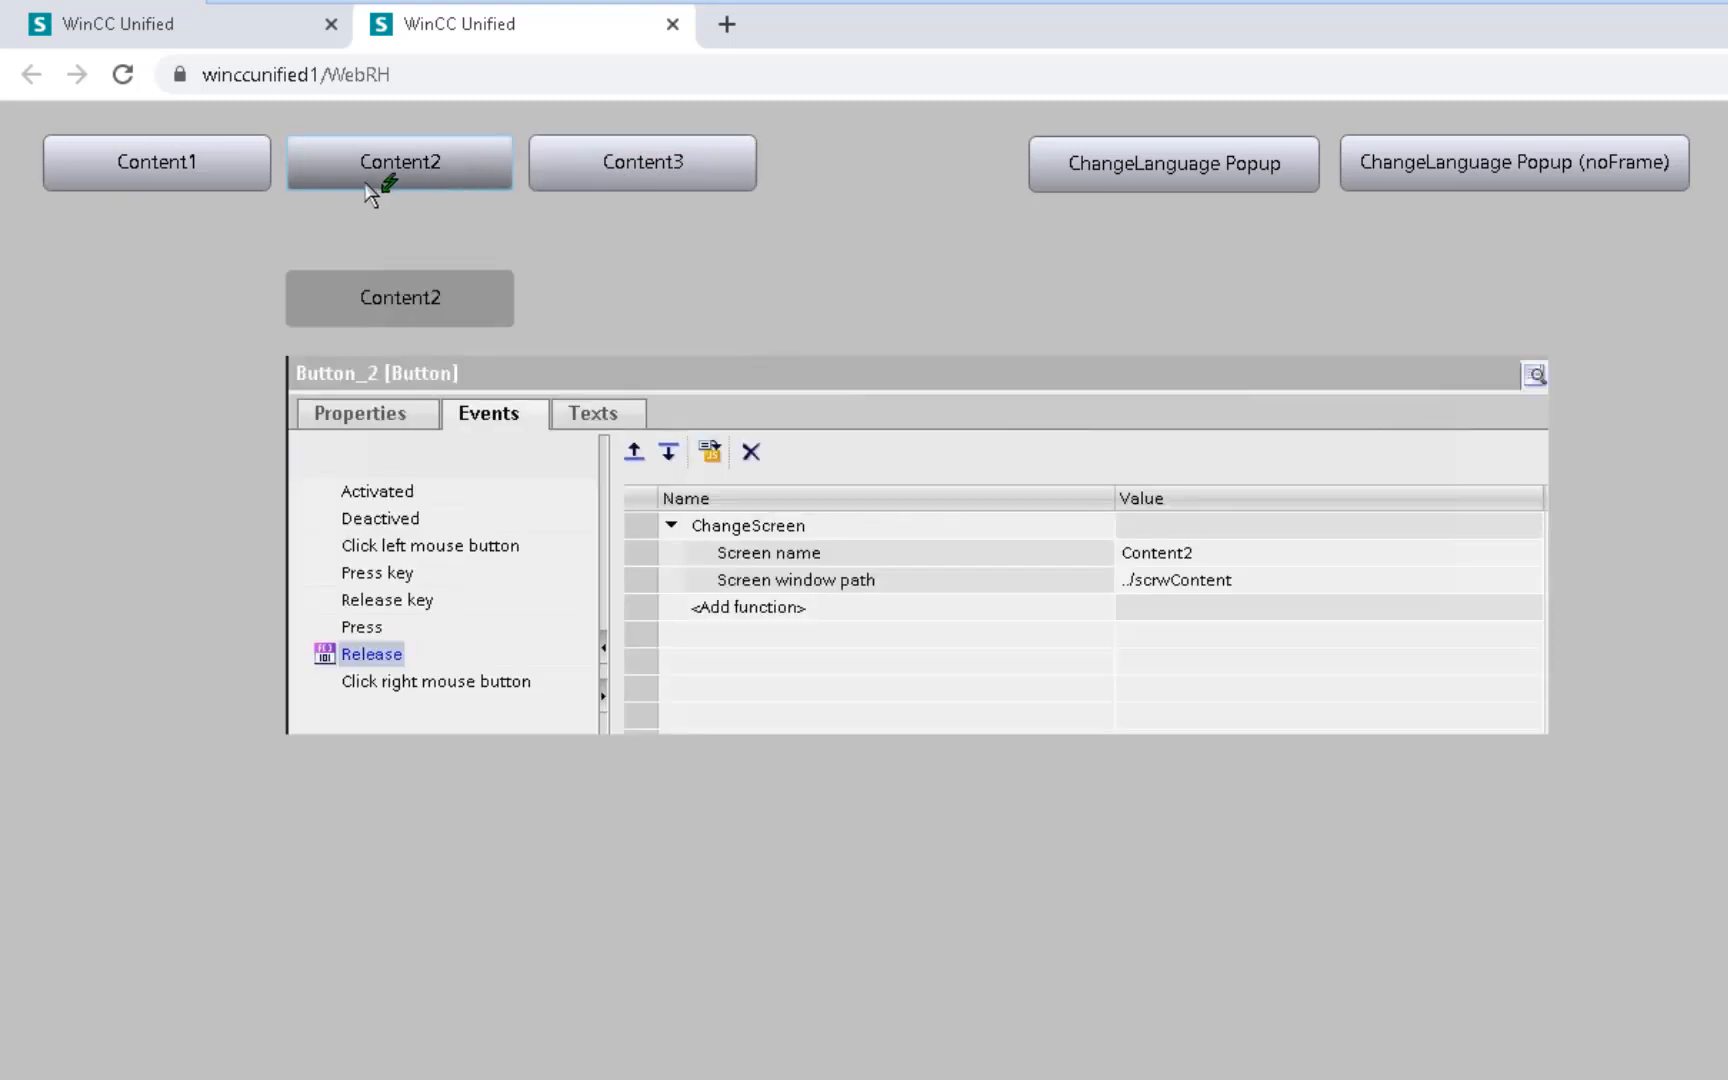
left_click(236, 182)
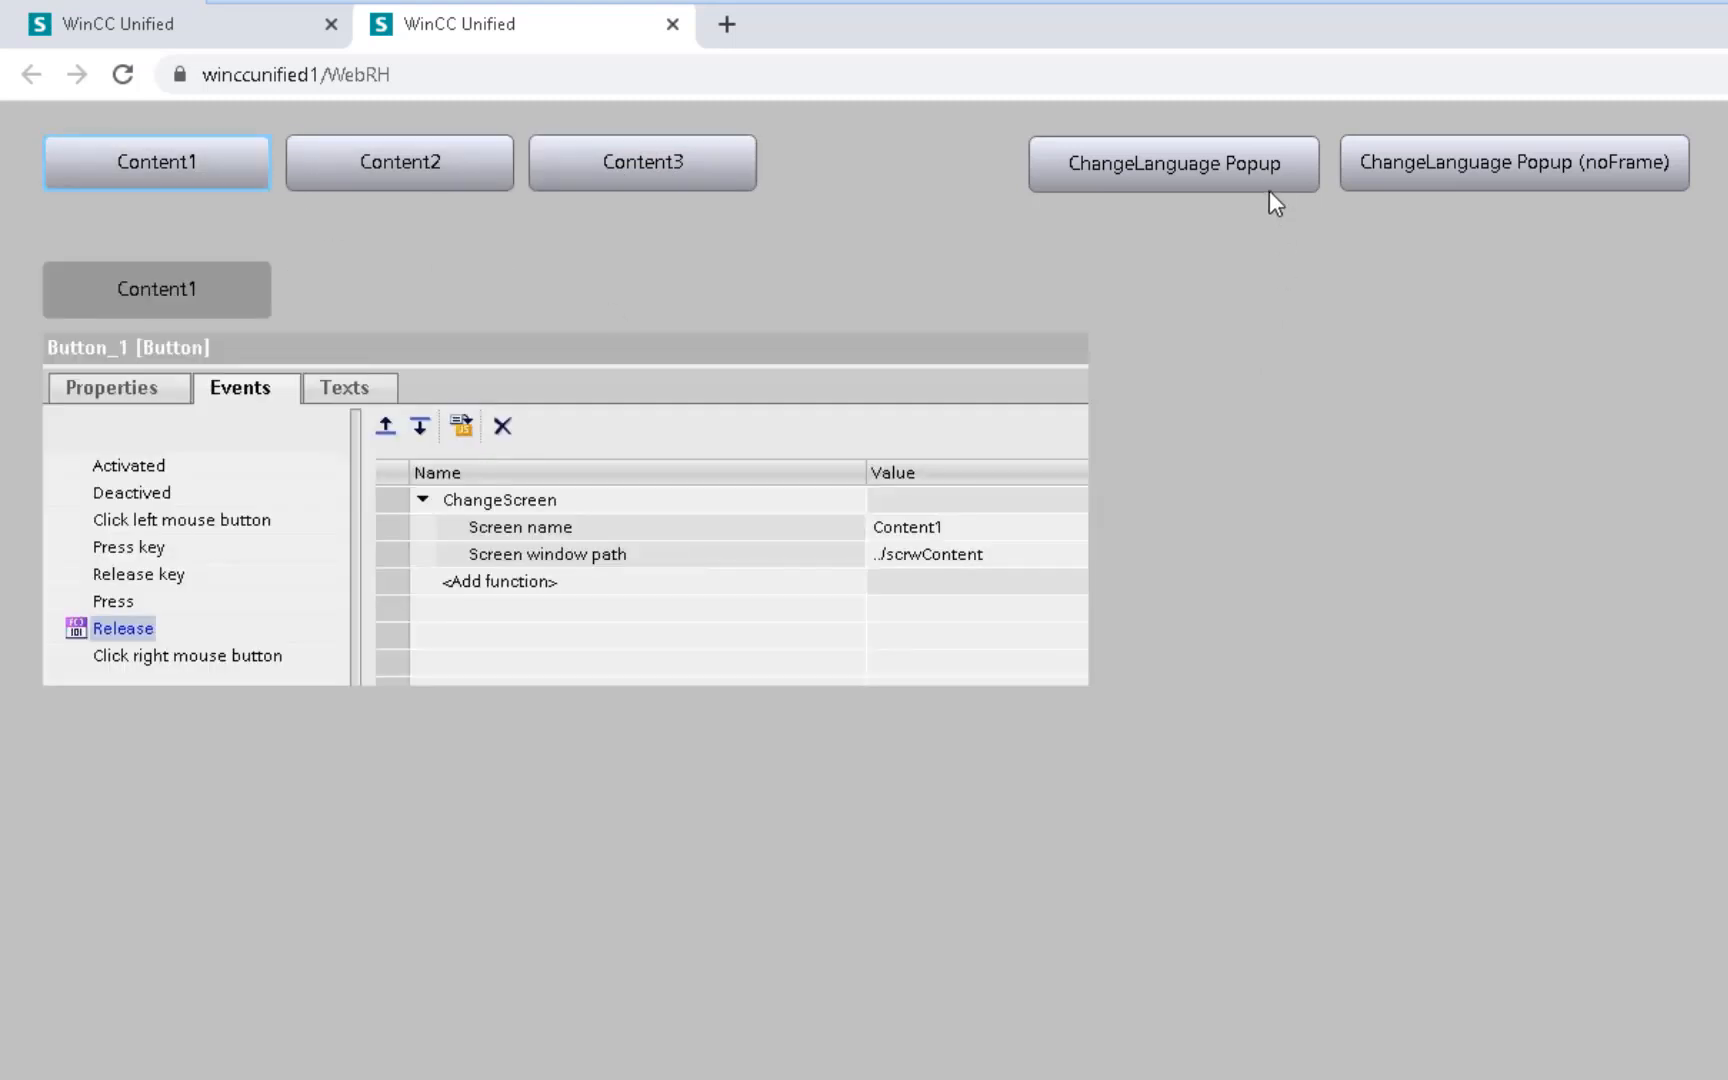
- Test both language popups in runtime: open, move and close the framed one, and open and close the noFrame one with its X graphic
left_click(1285, 165)
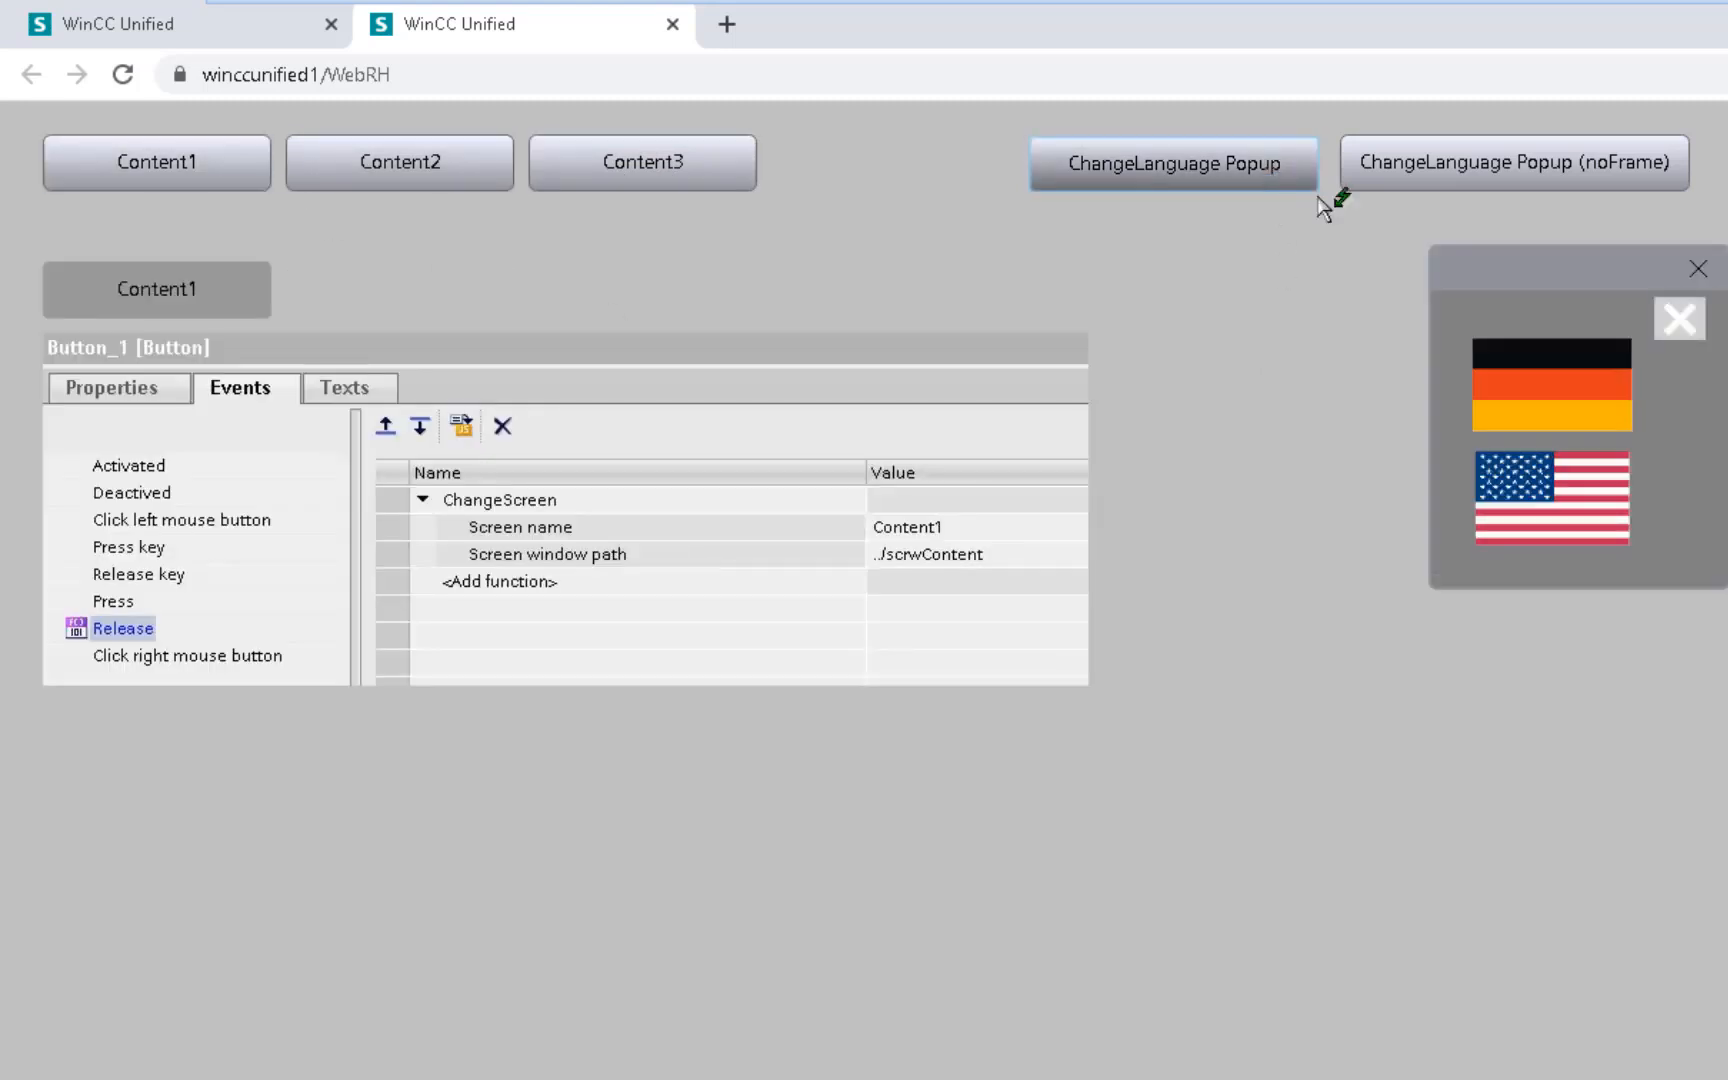
left_click_drag(1547, 277, 1494, 290)
left_click(1606, 264)
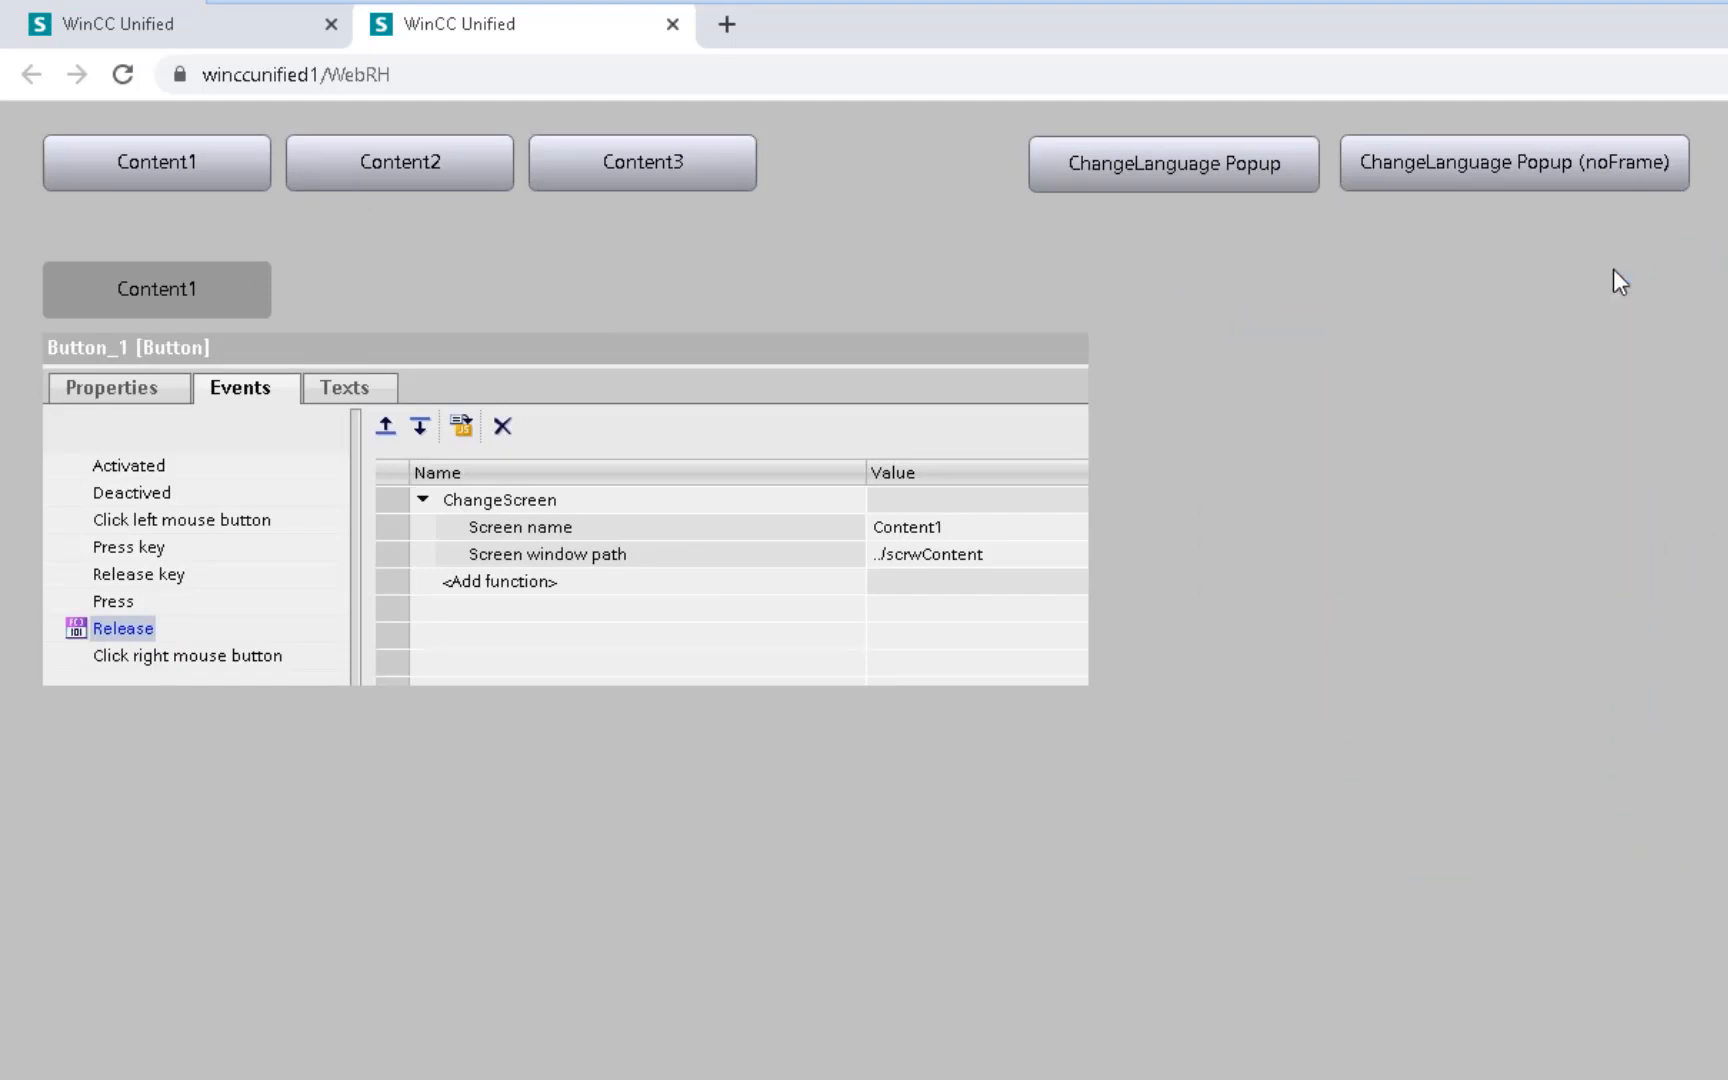
left_click(1574, 186)
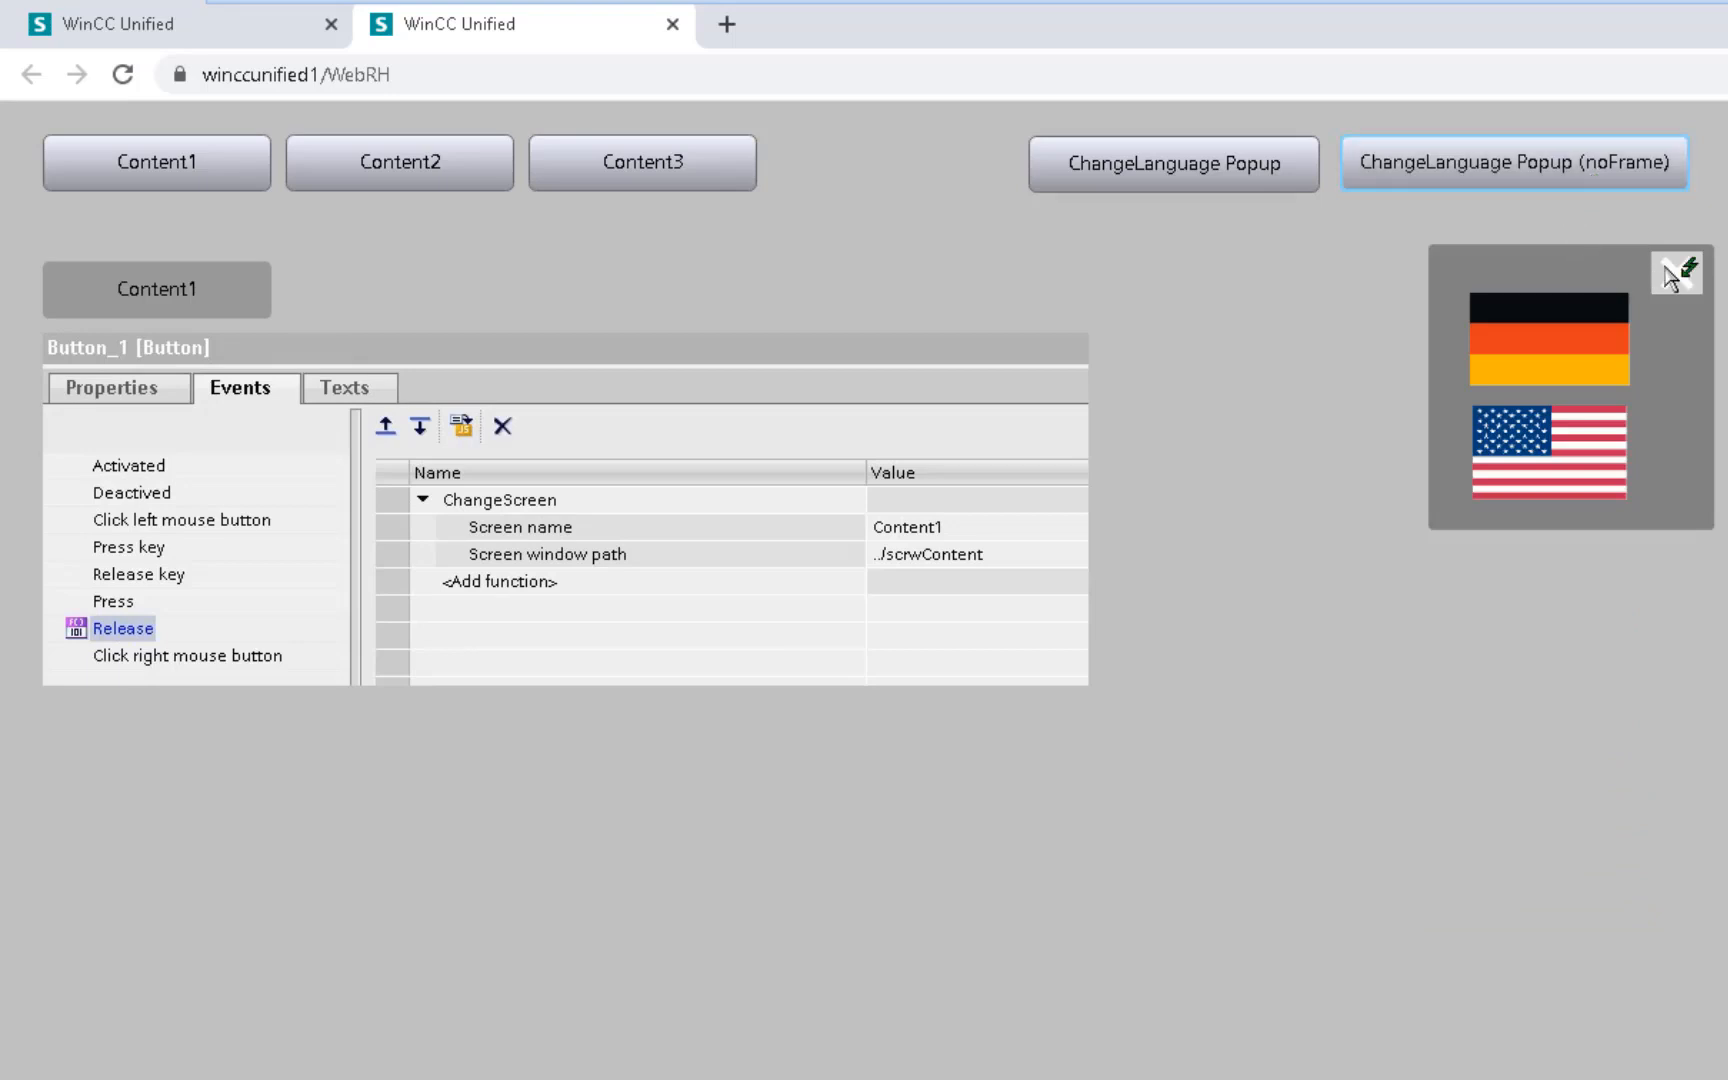
left_click(1674, 274)
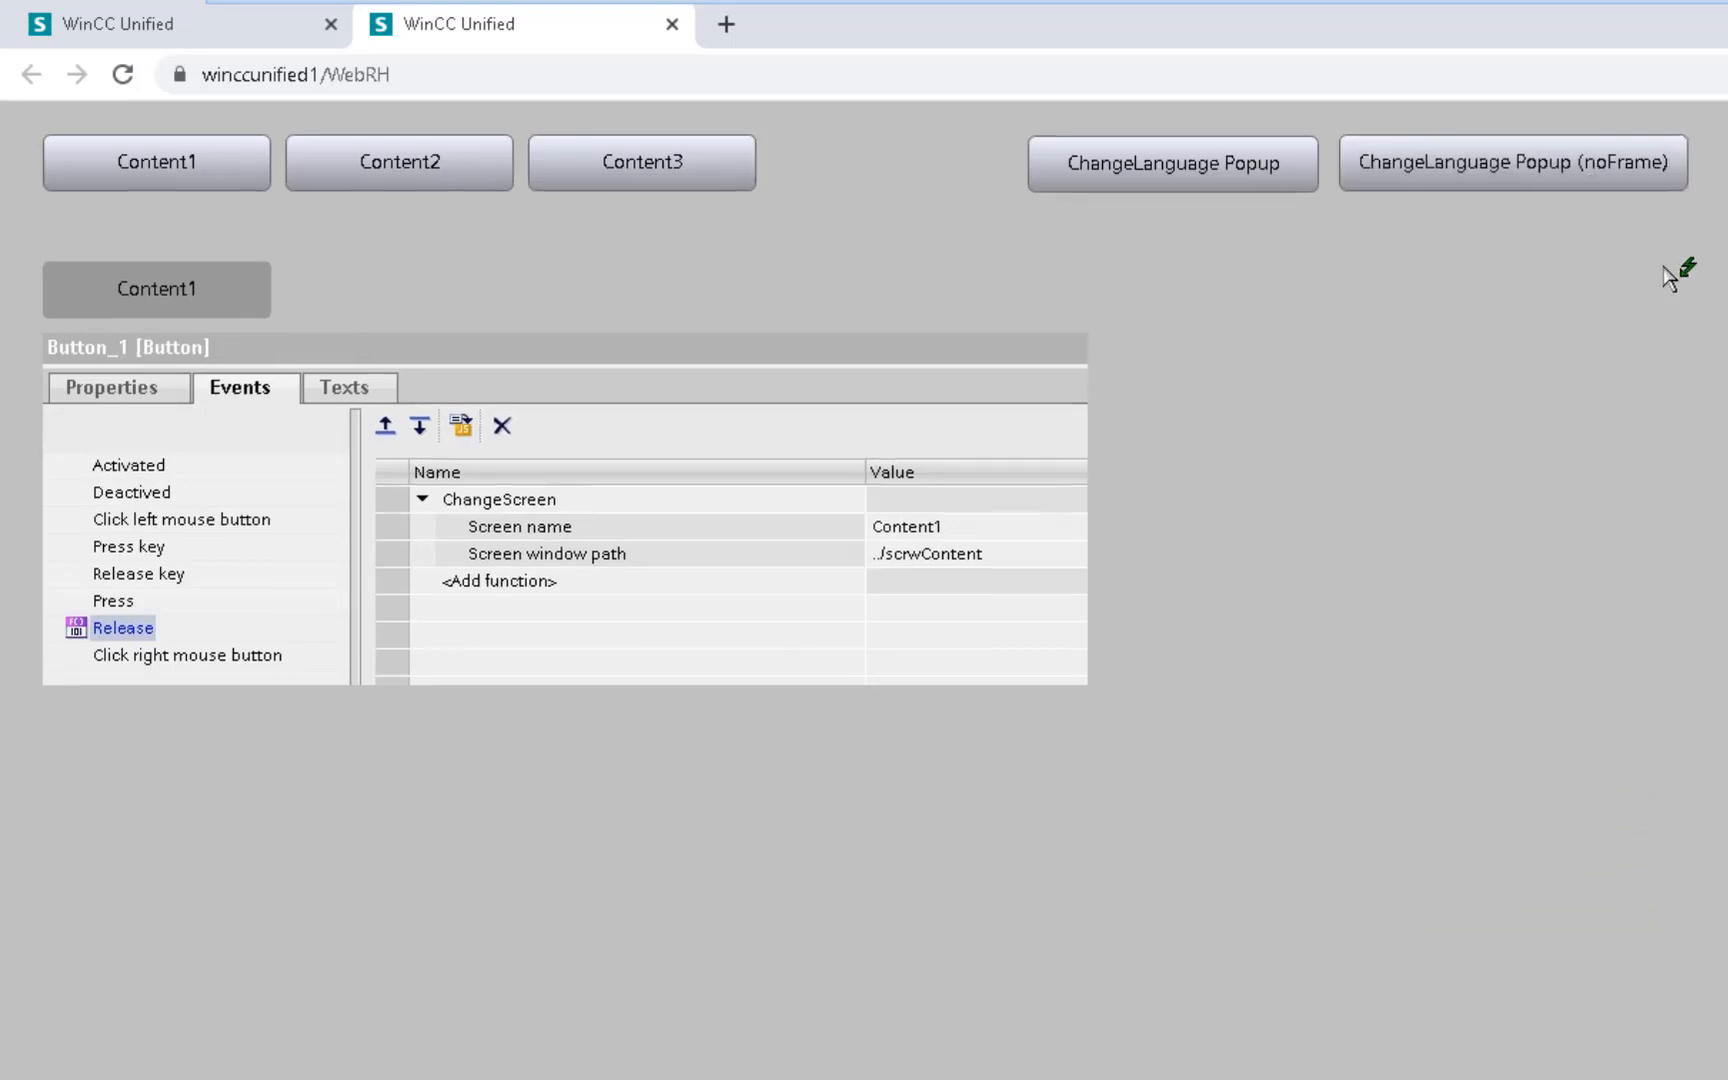
- Switch to the TIA Portal information system and review the object path rules and examples in the FindItem method topic
mouse_move(385, 1070)
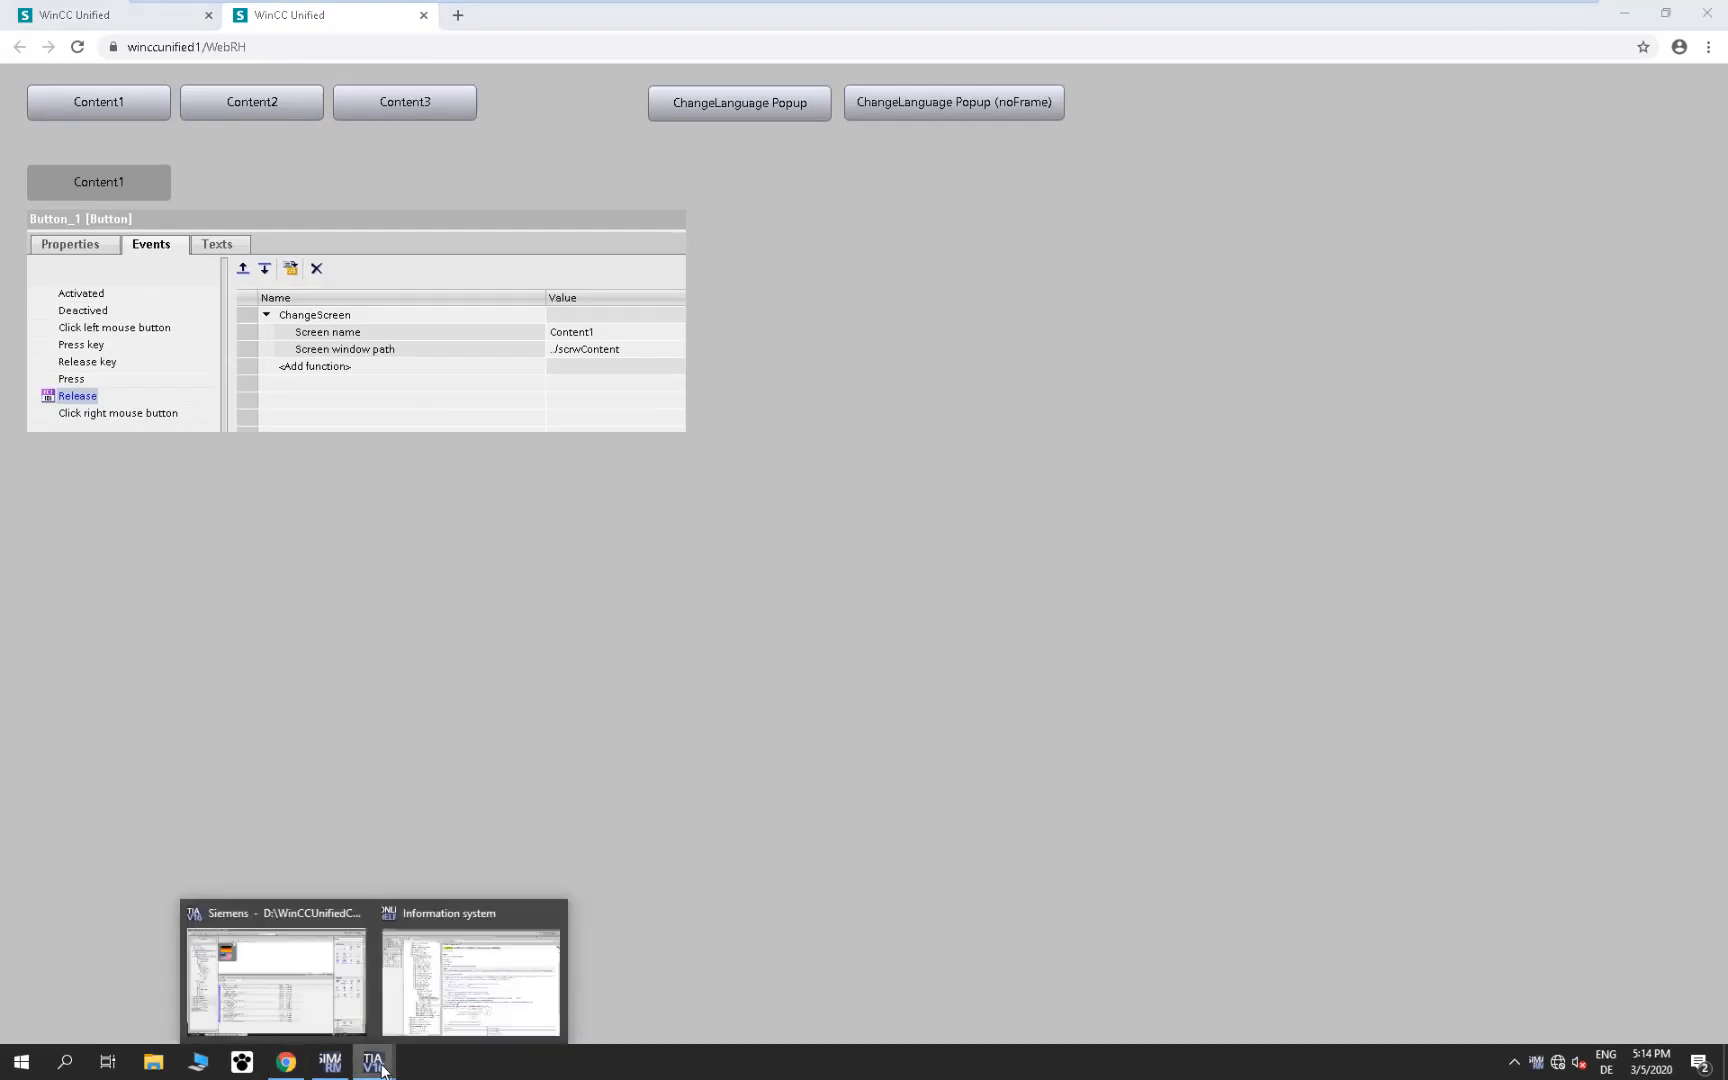
left_click(437, 990)
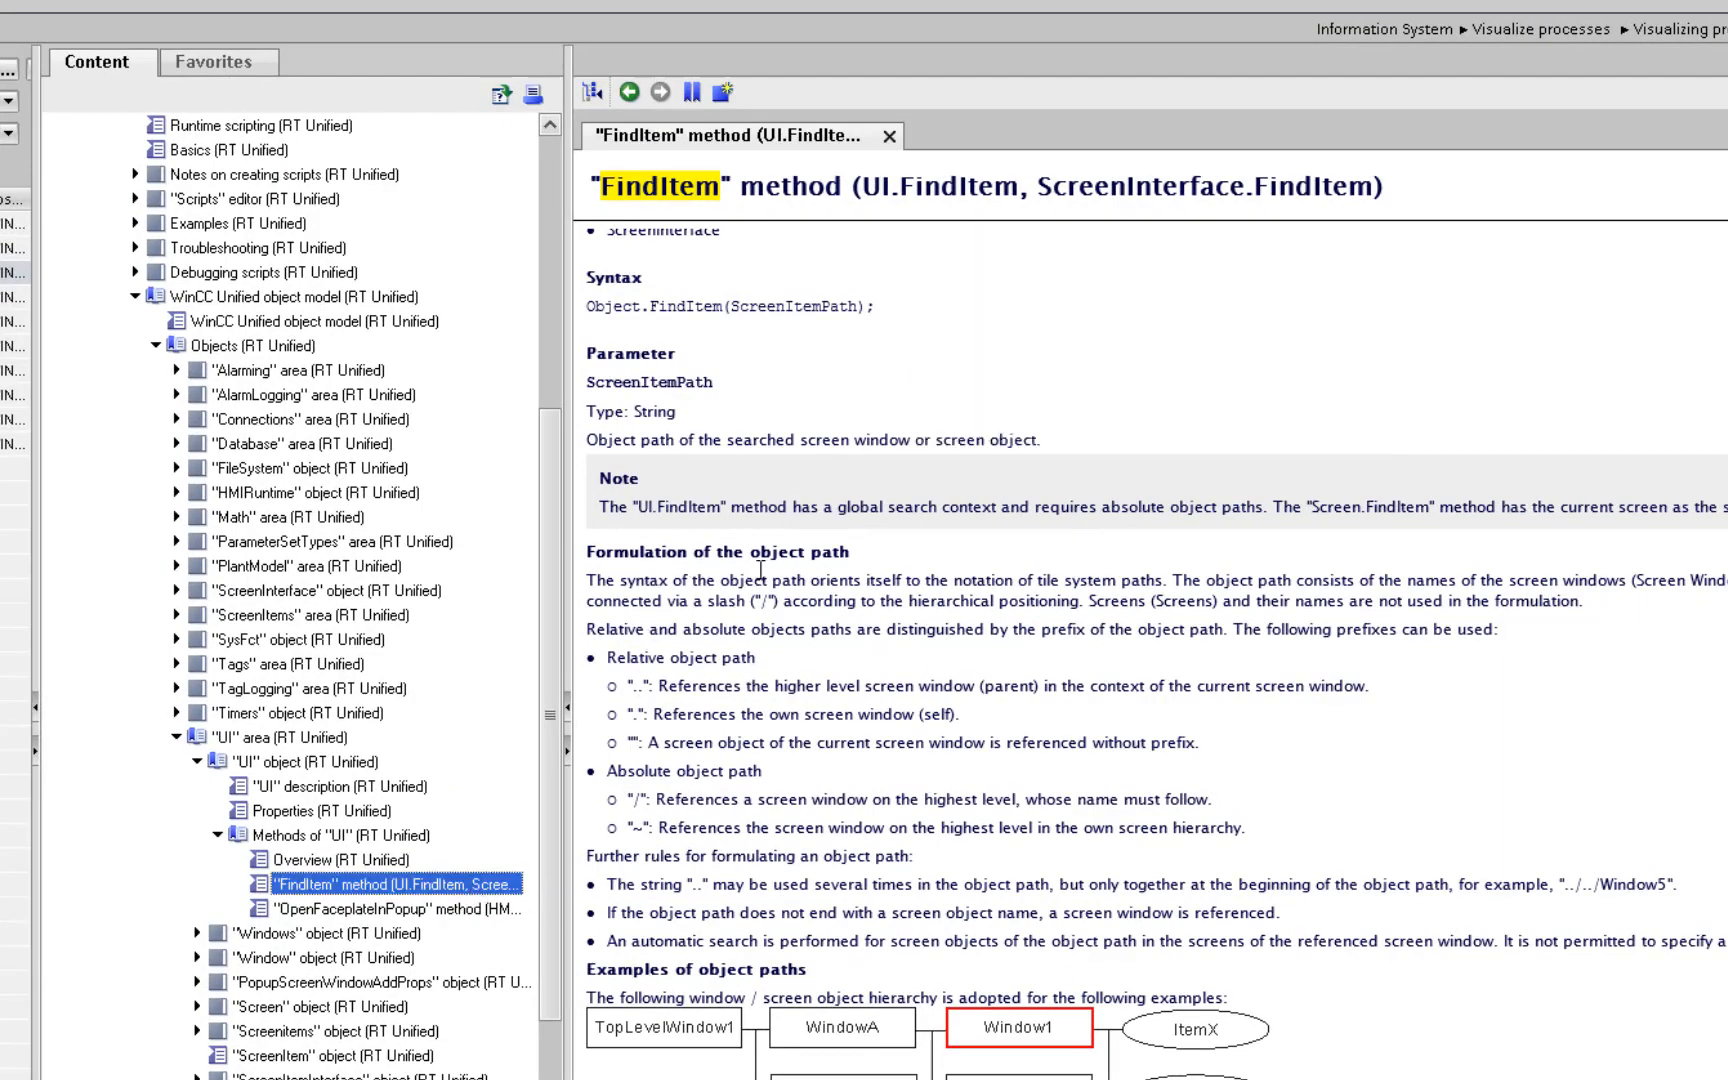
scroll(962, 835, "down", 4)
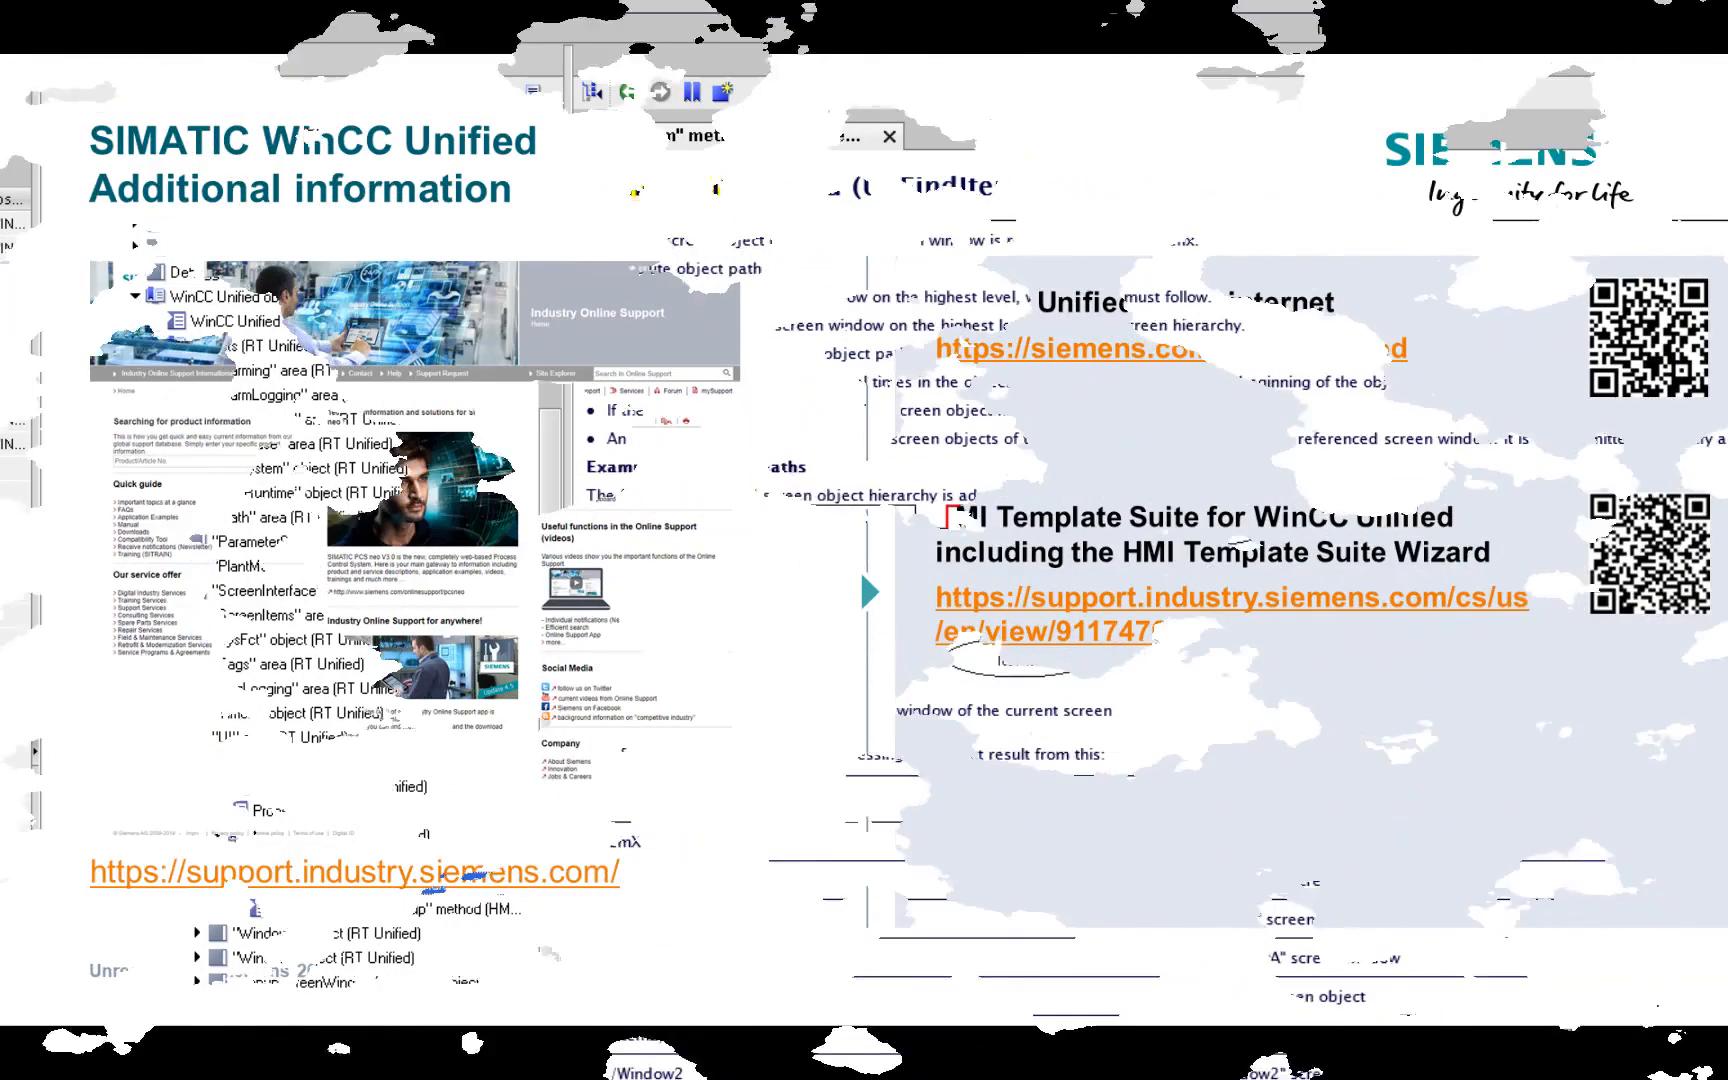